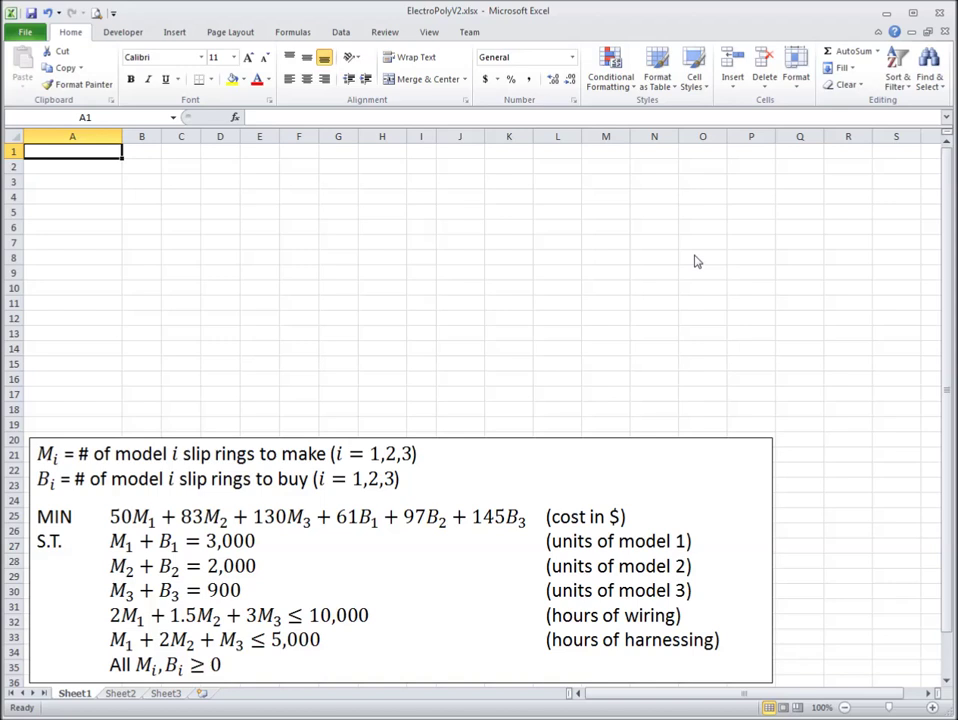
Step: Type the headers M1, M2, M3, B1, B2, B3 across B1:G1
{"action": "key", "text": "Right"}
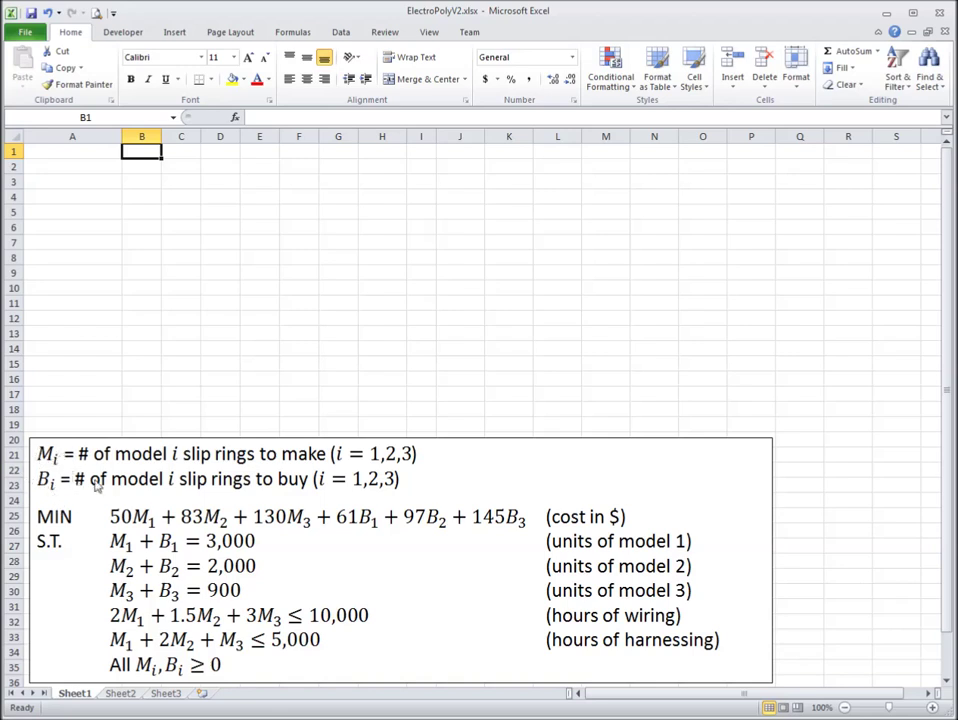
{"action": "type", "text": "M1"}
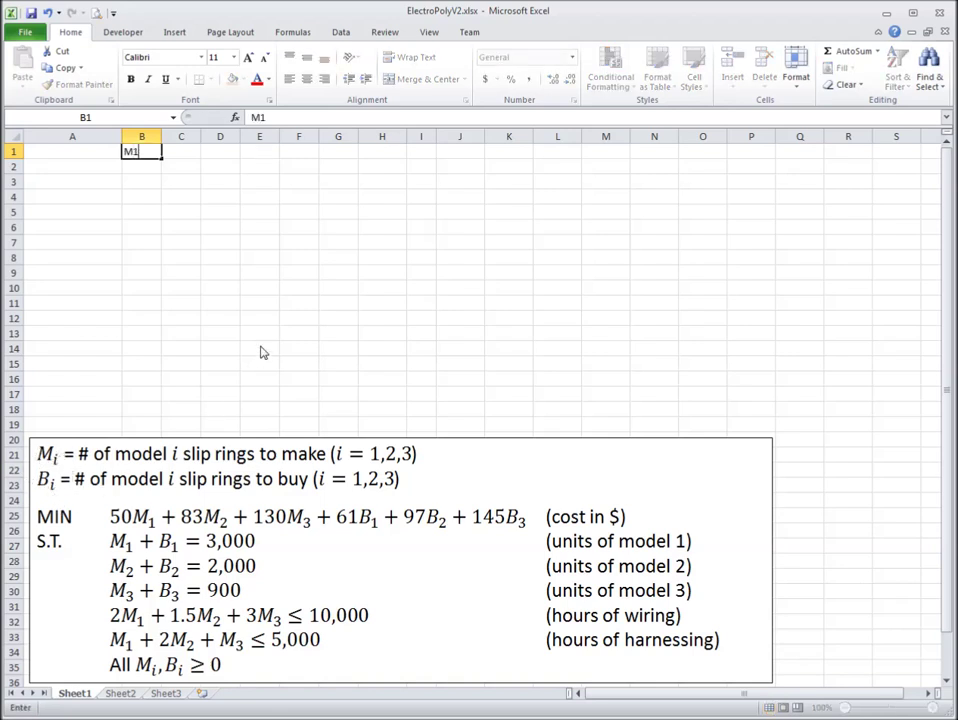
{"action": "key", "text": "Tab"}
{"action": "type", "text": "M2"}
{"action": "key", "text": "Tab"}
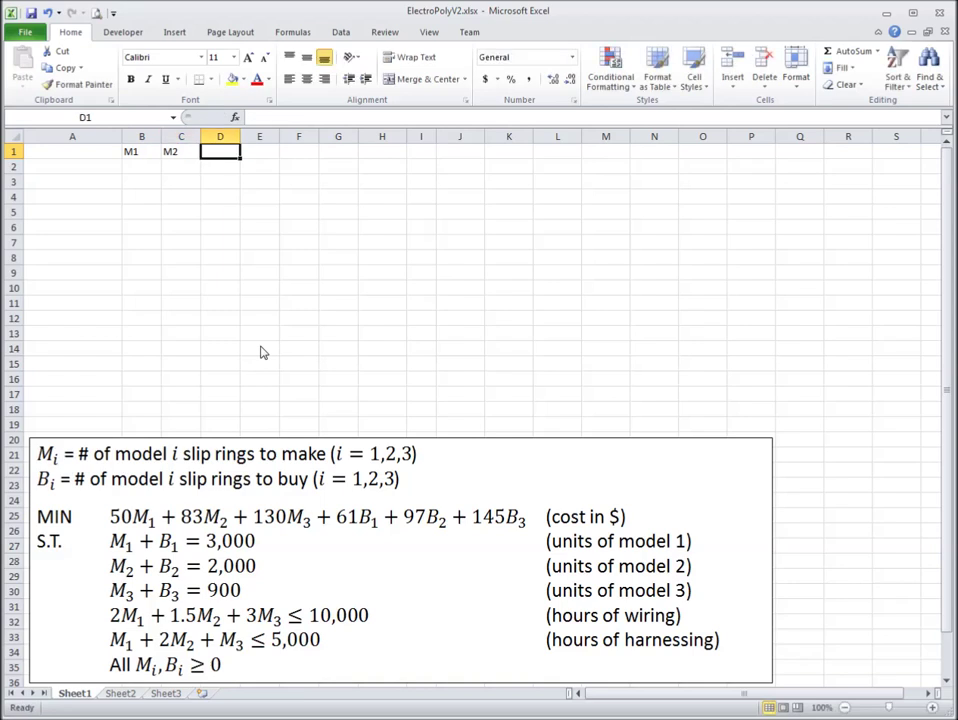
{"action": "type", "text": "M3"}
{"action": "key", "text": "Tab"}
{"action": "type", "text": "B1"}
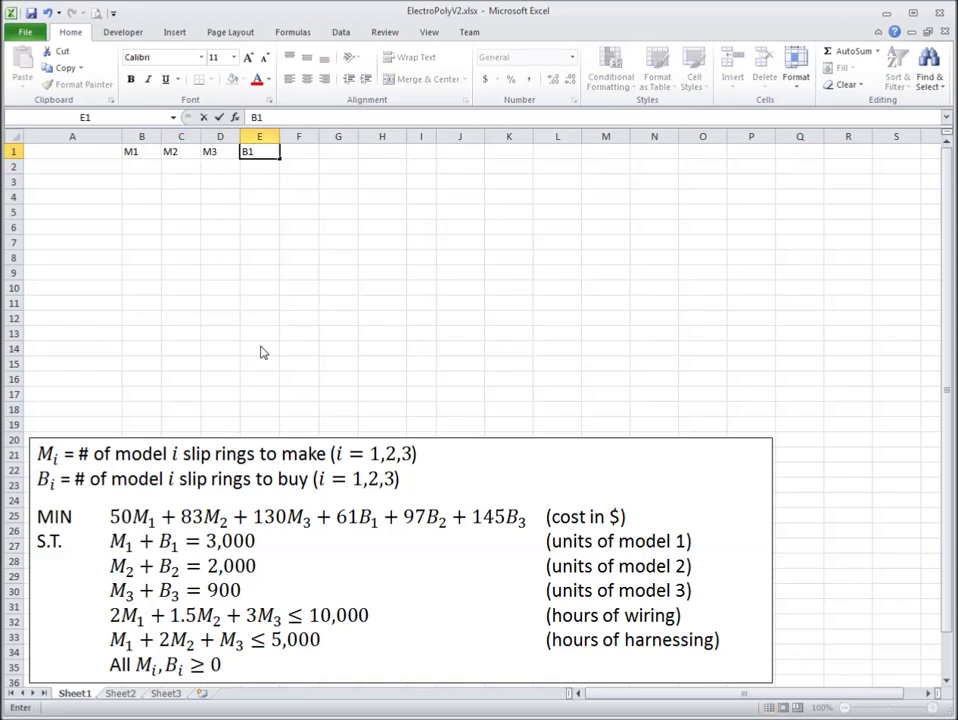
{"action": "key", "text": "Tab"}
{"action": "type", "text": "B2"}
{"action": "key", "text": "Tab"}
{"action": "type", "text": "B3"}
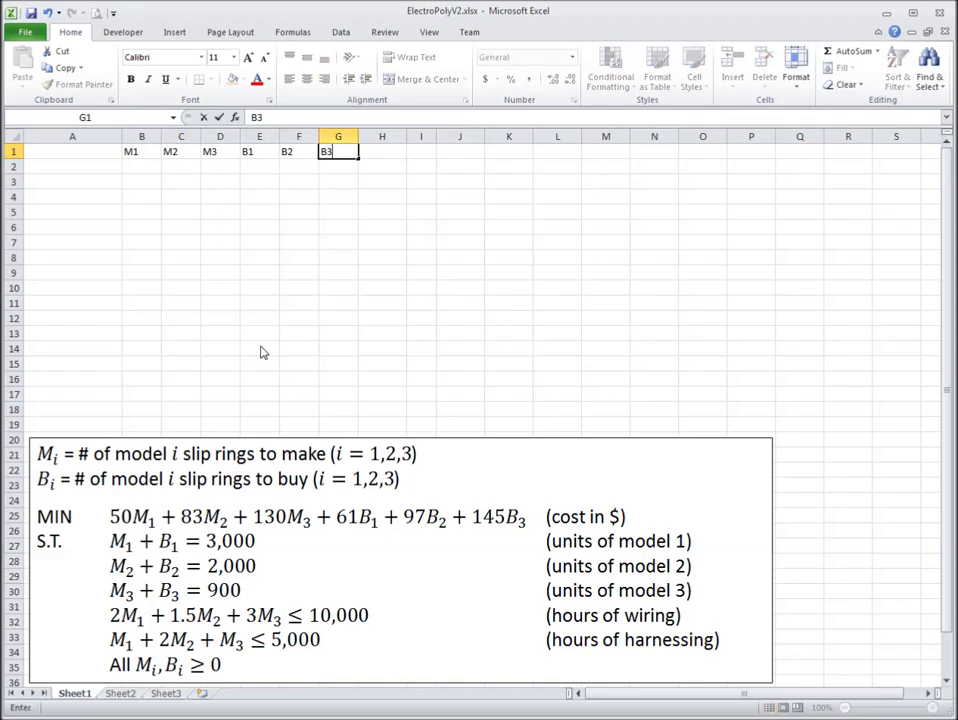
{"action": "key", "text": "Return"}
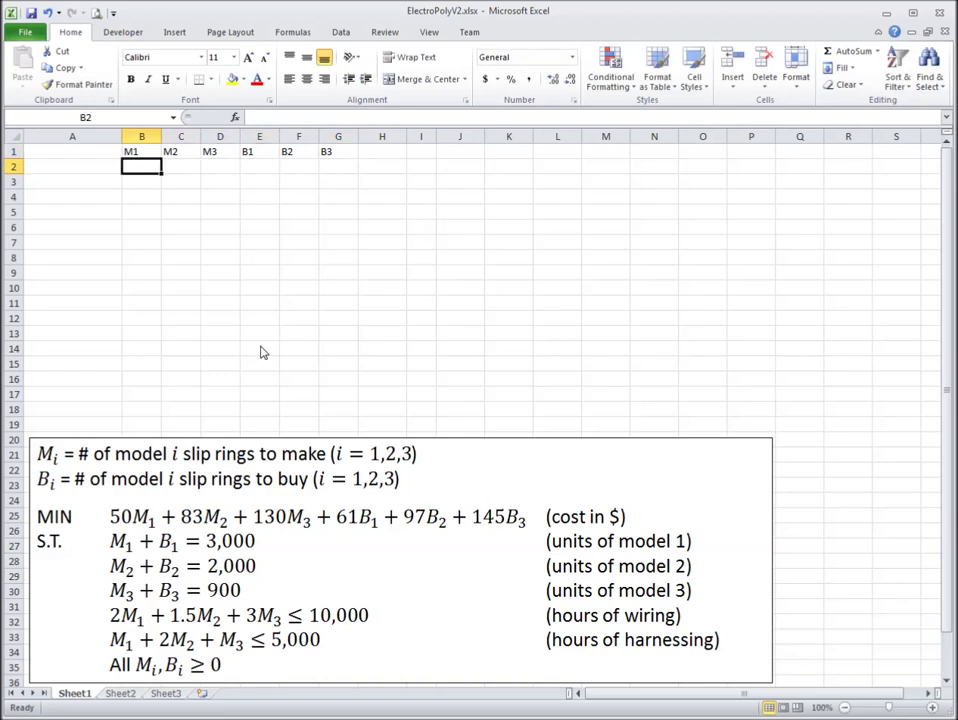
Step: Shade the unit cells B2:G2 yellow and centre the B1:G1 headers
{"action": "left_click", "coordinate": [338, 167], "text": "shift"}
{"action": "left_click", "coordinate": [232, 79]}
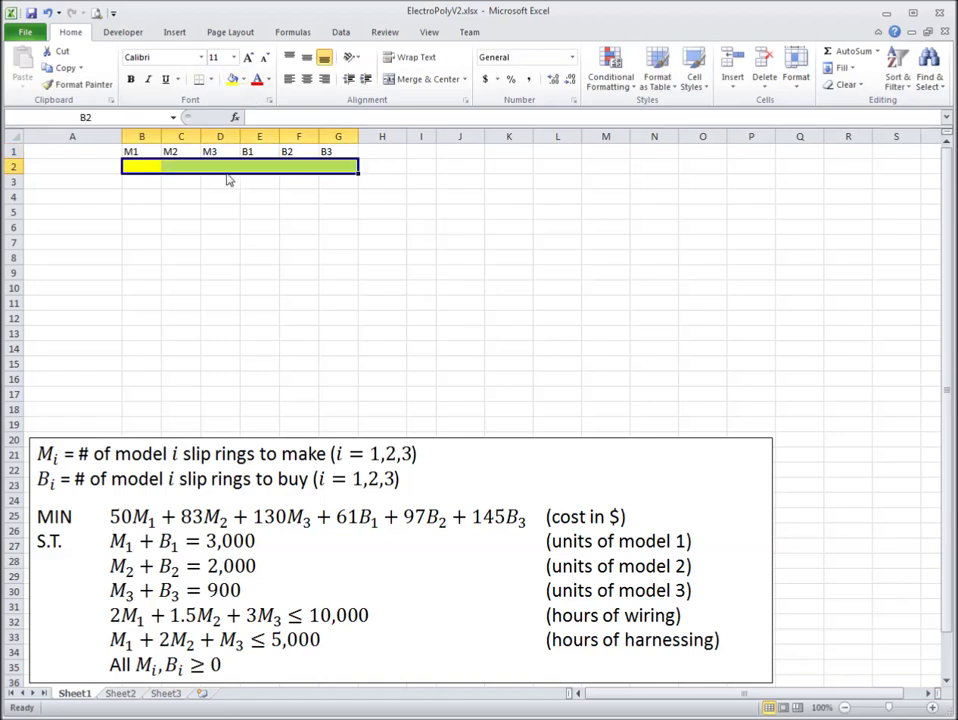
{"action": "left_click_drag", "start_coordinate": [133, 158], "coordinate": [342, 152]}
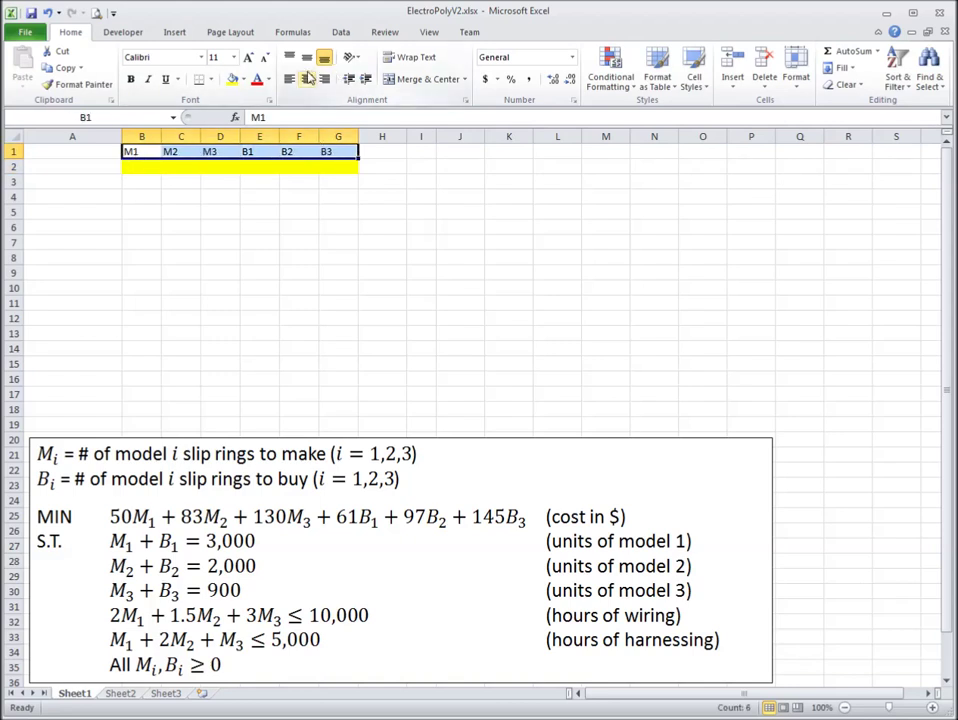
{"action": "left_click", "coordinate": [307, 81]}
{"action": "left_click", "coordinate": [299, 210]}
{"action": "left_click", "coordinate": [133, 167]}
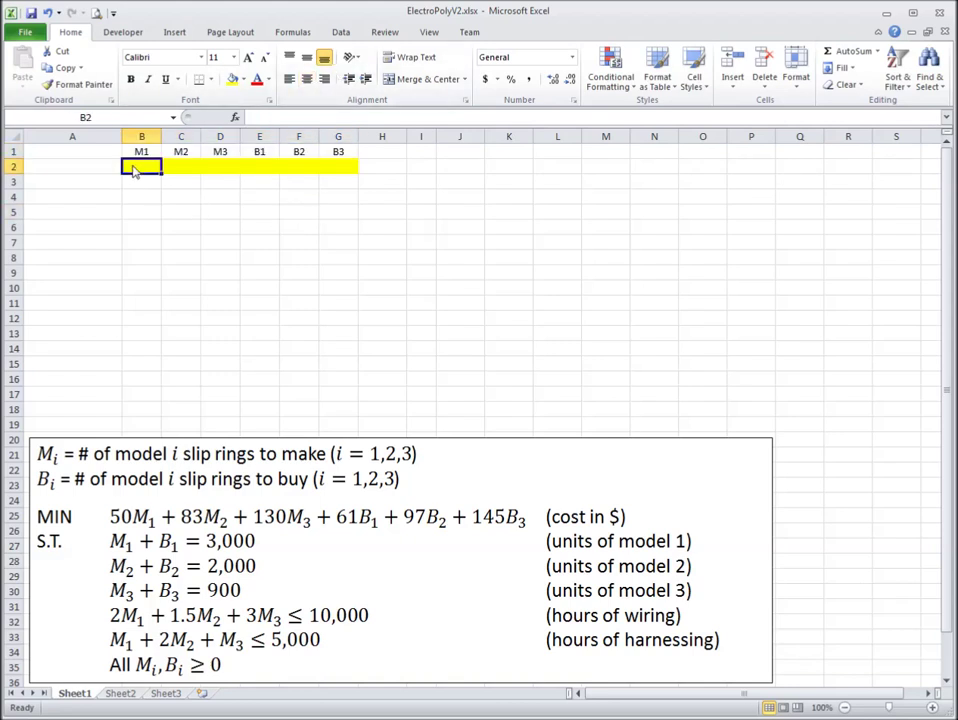
{"action": "left_click_drag", "start_coordinate": [312, 175], "coordinate": [338, 174]}
{"action": "left_click", "coordinate": [260, 197]}
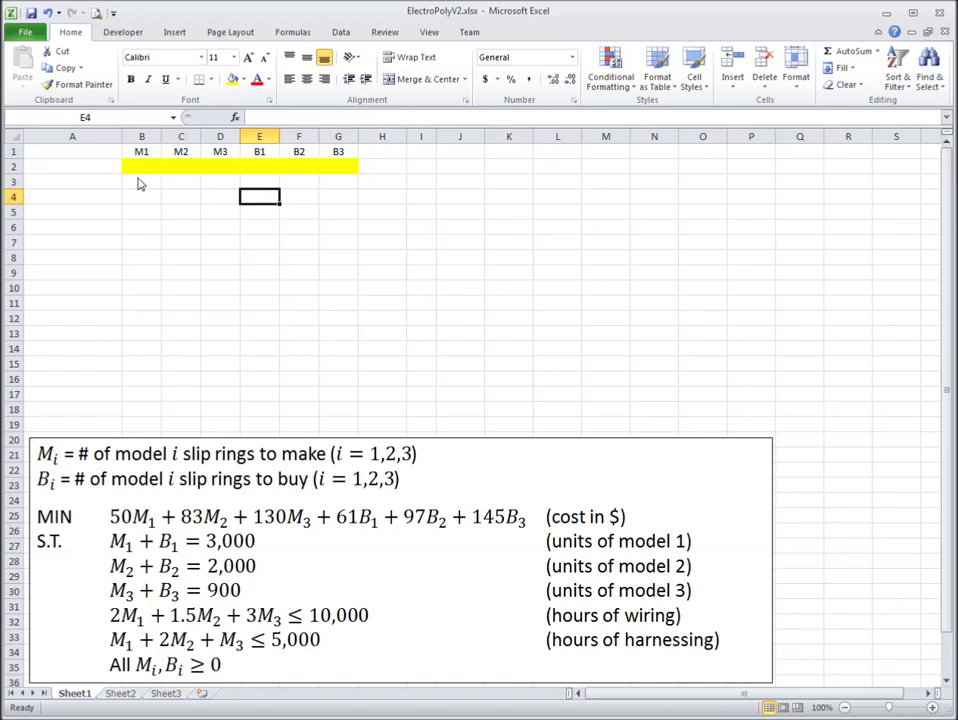
Step: Enter the label 'units' in A2 and 'cost in dollars' in A4
{"action": "left_click", "coordinate": [75, 168]}
{"action": "type", "text": "un"}
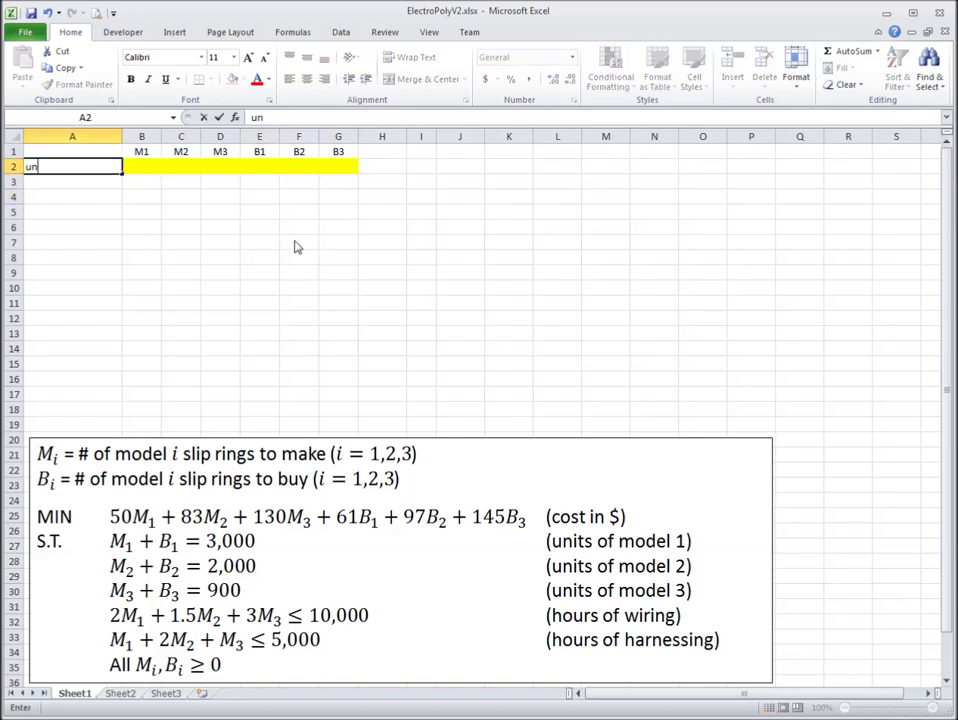
{"action": "type", "text": "its"}
{"action": "key", "text": "Return"}
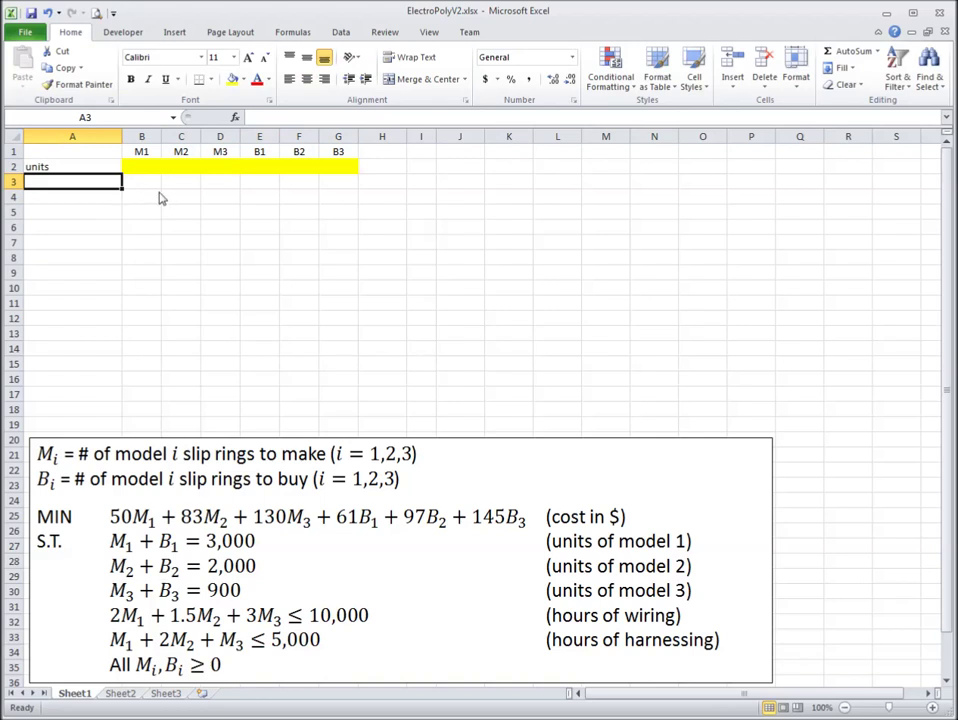
{"action": "left_click", "coordinate": [92, 200]}
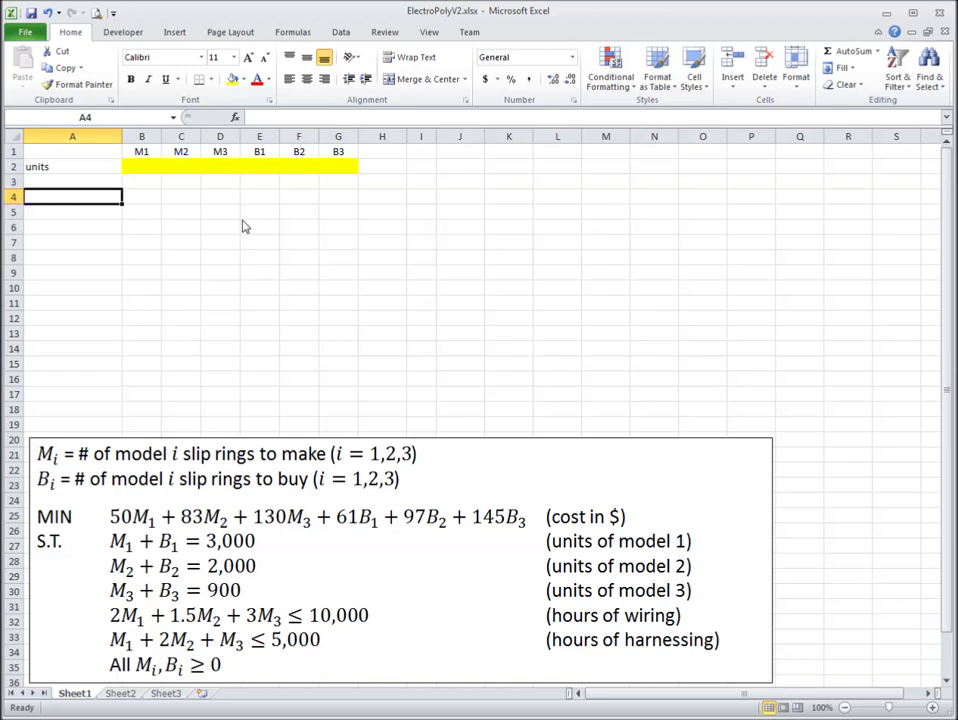
{"action": "type", "text": "cost in d"}
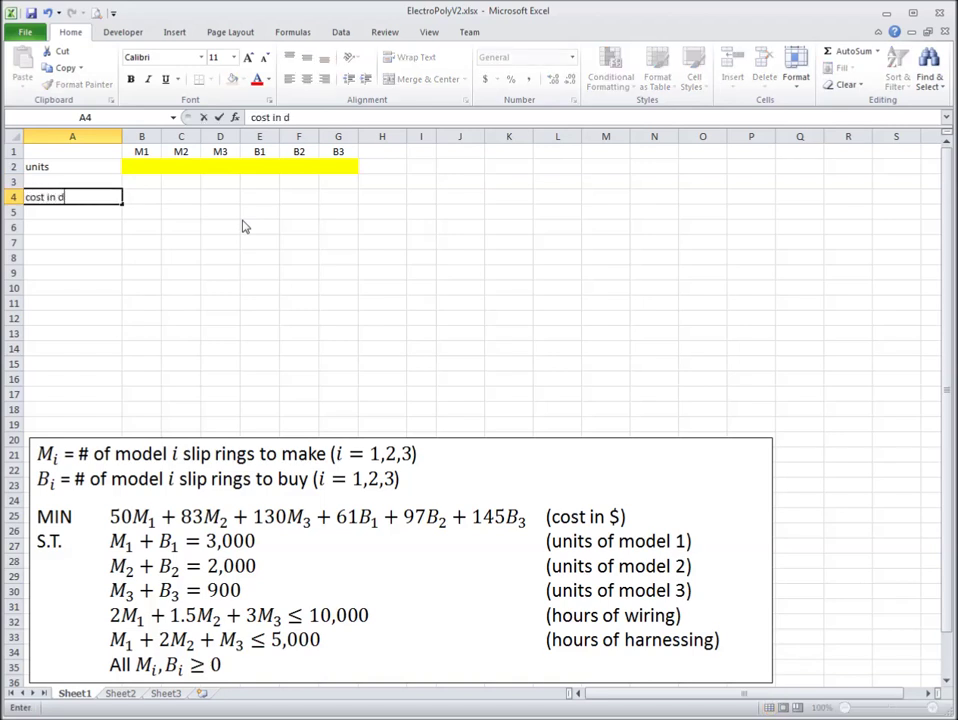
{"action": "type", "text": "ollars"}
{"action": "key", "text": "Return"}
{"action": "key", "text": "Up"}
{"action": "key", "text": "Right"}
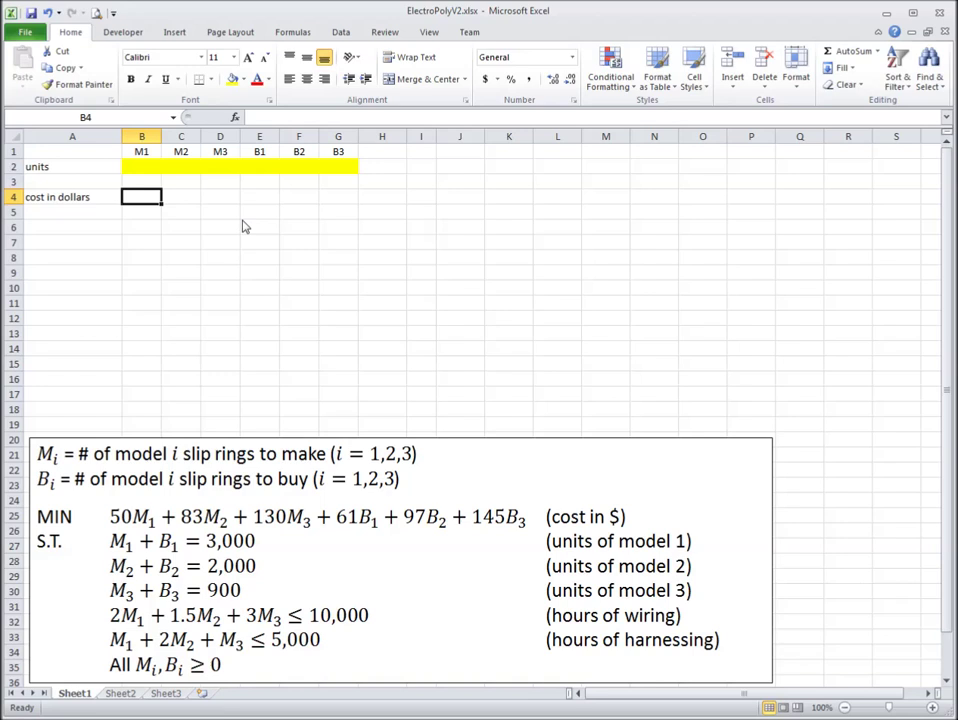
{"action": "key", "text": "shift+Right"}
{"action": "key", "text": "shift+Right"}
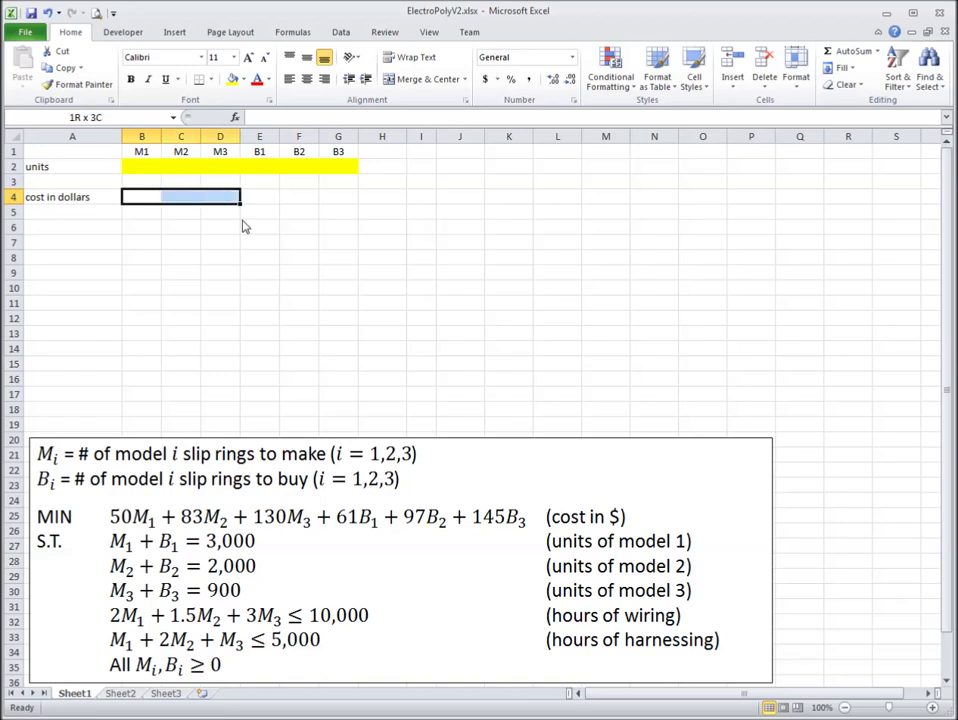
{"action": "key", "text": "shift+Right"}
{"action": "key", "text": "shift+Right"}
{"action": "key", "text": "shift+Right"}
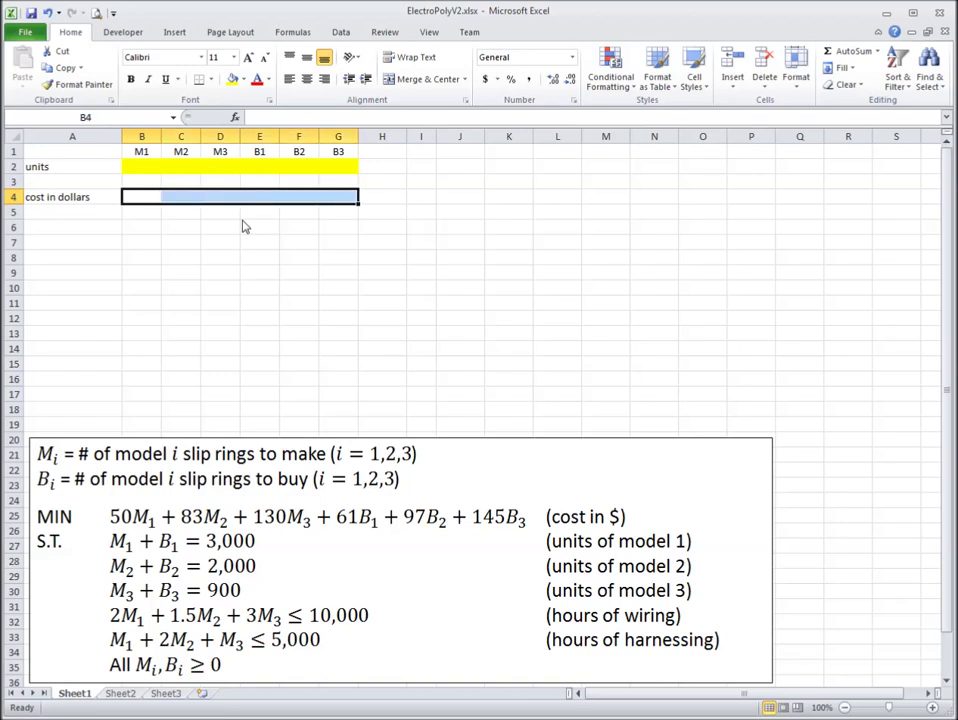
{"action": "key", "text": "Left"}
{"action": "key", "text": "Right"}
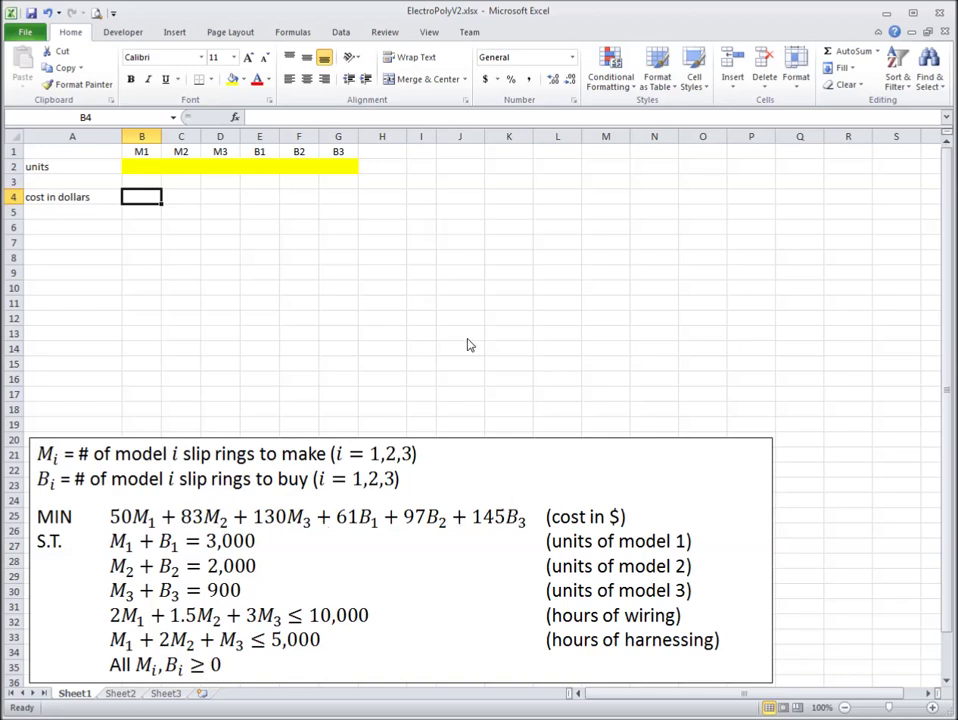
Step: Enter the unit costs 50, 83, 130, 61, 97, 145 across B4:G4
{"action": "type", "text": "50"}
{"action": "key", "text": "Tab"}
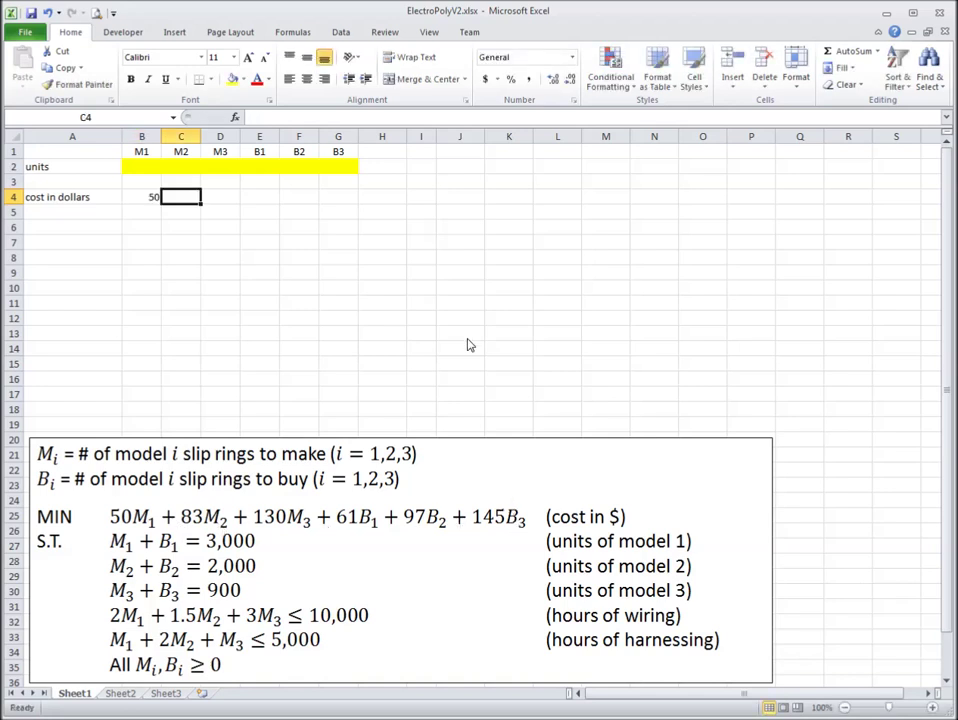
{"action": "type", "text": "83"}
{"action": "key", "text": "Tab"}
{"action": "type", "text": "130"}
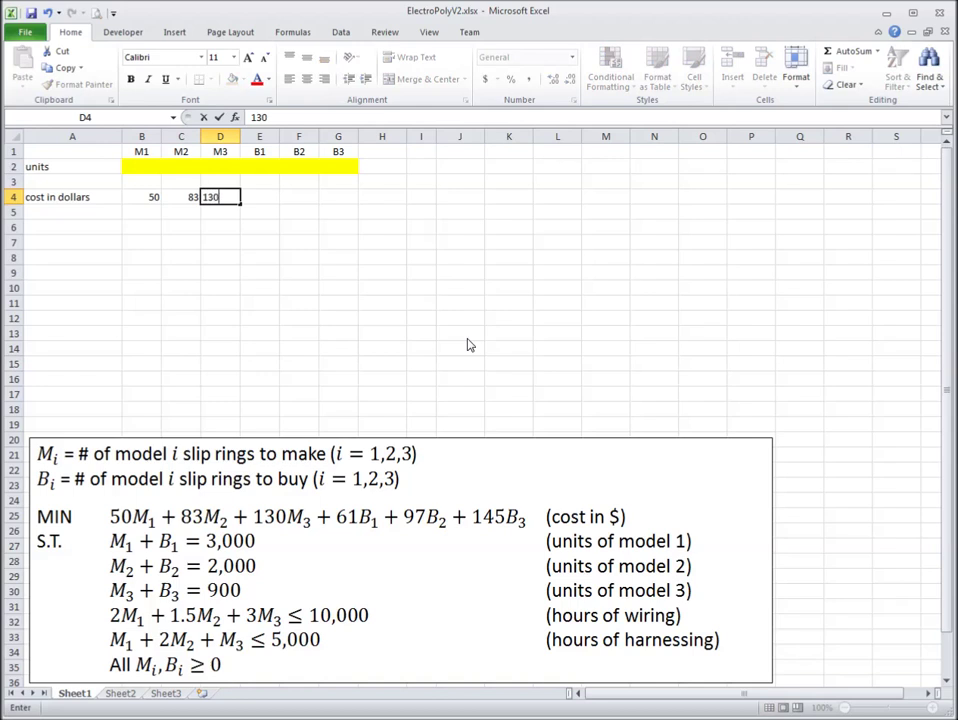
{"action": "key", "text": "Tab"}
{"action": "type", "text": "61"}
{"action": "key", "text": "Tab"}
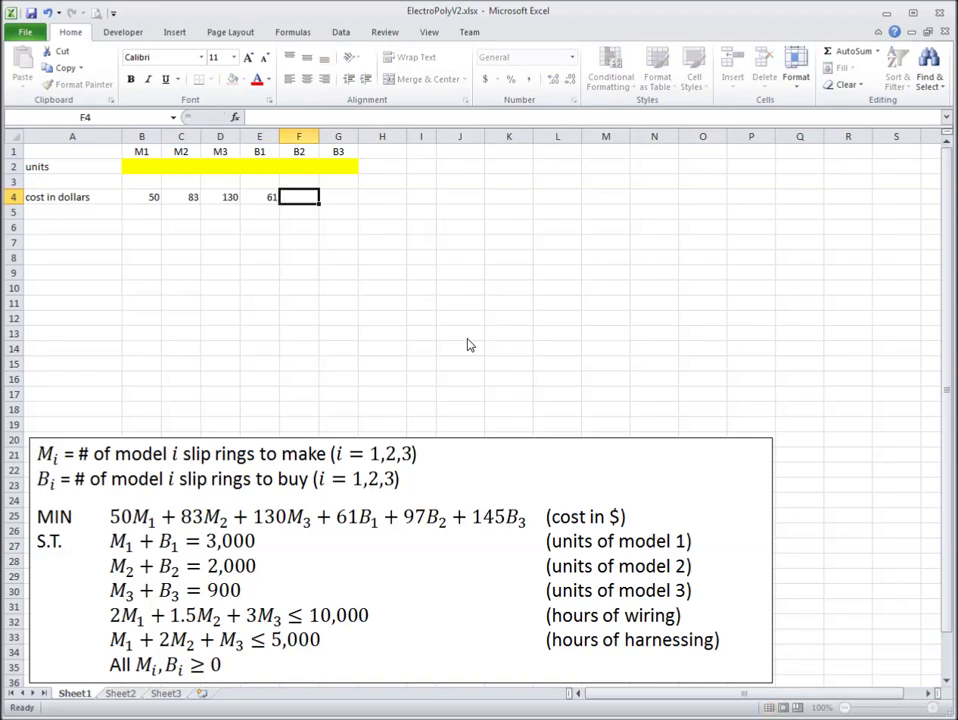
{"action": "type", "text": "97"}
{"action": "key", "text": "Tab"}
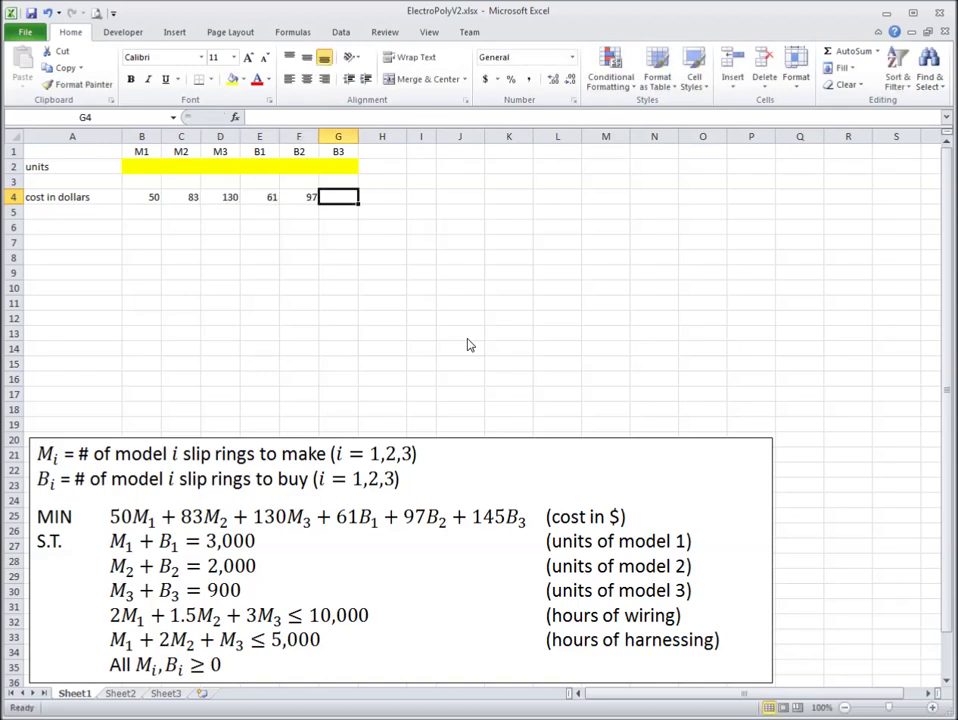
{"action": "type", "text": "145"}
{"action": "key", "text": "Return"}
Step: Add a centred 'total' heading in H3
{"action": "key", "text": "Up"}
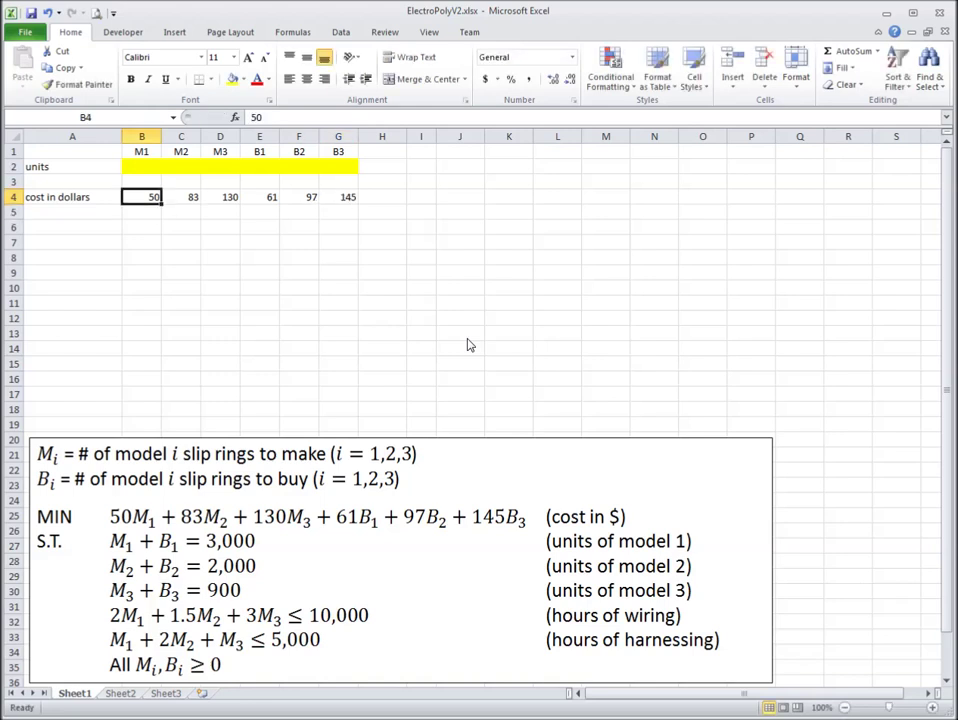
{"action": "key", "text": "Right"}
{"action": "key", "text": "Right"}
{"action": "key", "text": "Right"}
{"action": "key", "text": "Right"}
{"action": "key", "text": "Right"}
{"action": "key", "text": "Right"}
{"action": "key", "text": "Up"}
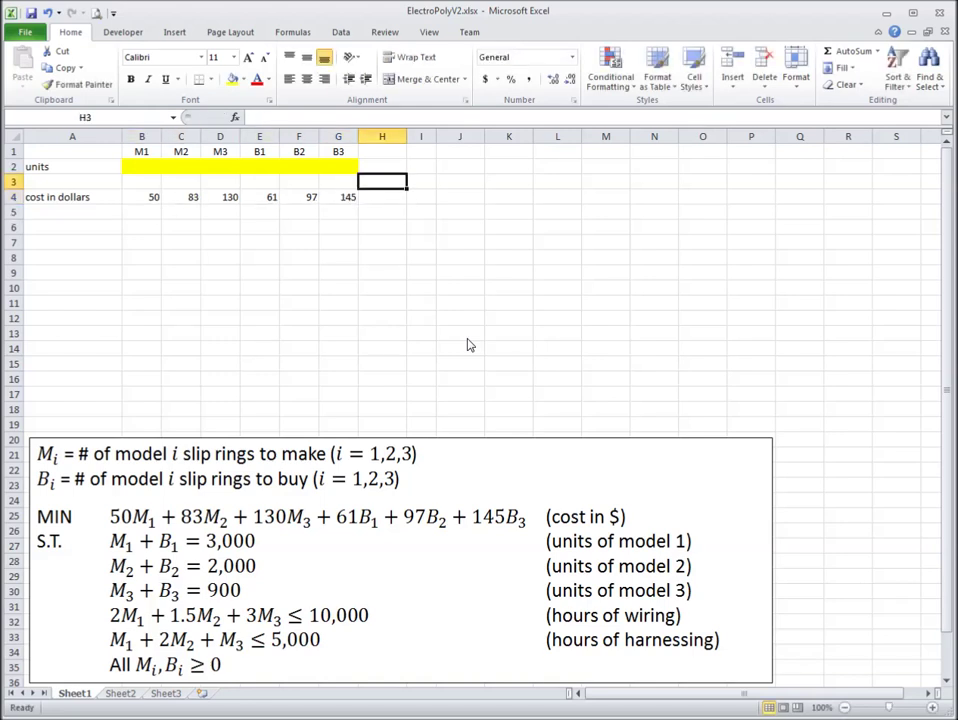
{"action": "type", "text": "total"}
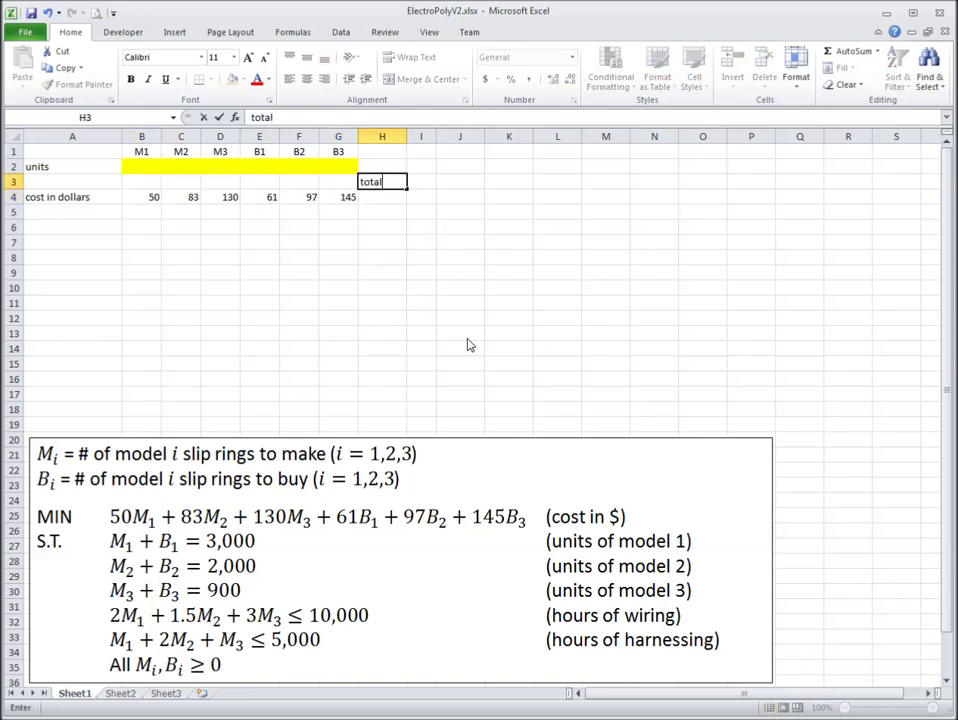
{"action": "key", "text": "Return"}
{"action": "key", "text": "Up"}
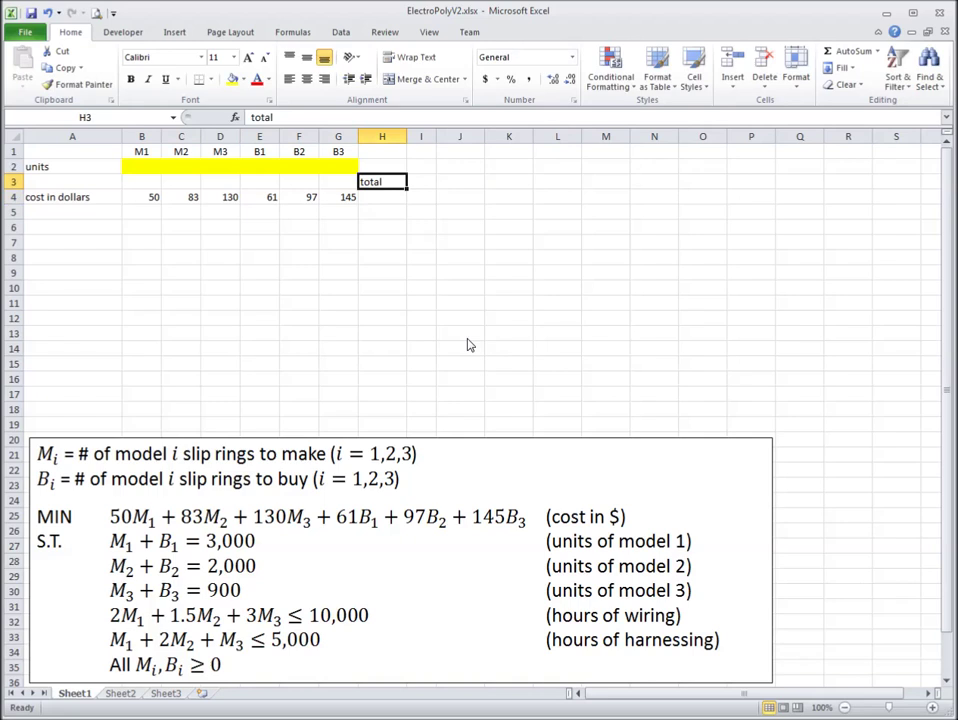
{"action": "left_click", "coordinate": [307, 79]}
Step: Enter =SUMPRODUCT(B4:G4,$B$2:$G$2) in H4 to compute the total cost
{"action": "left_click", "coordinate": [392, 200]}
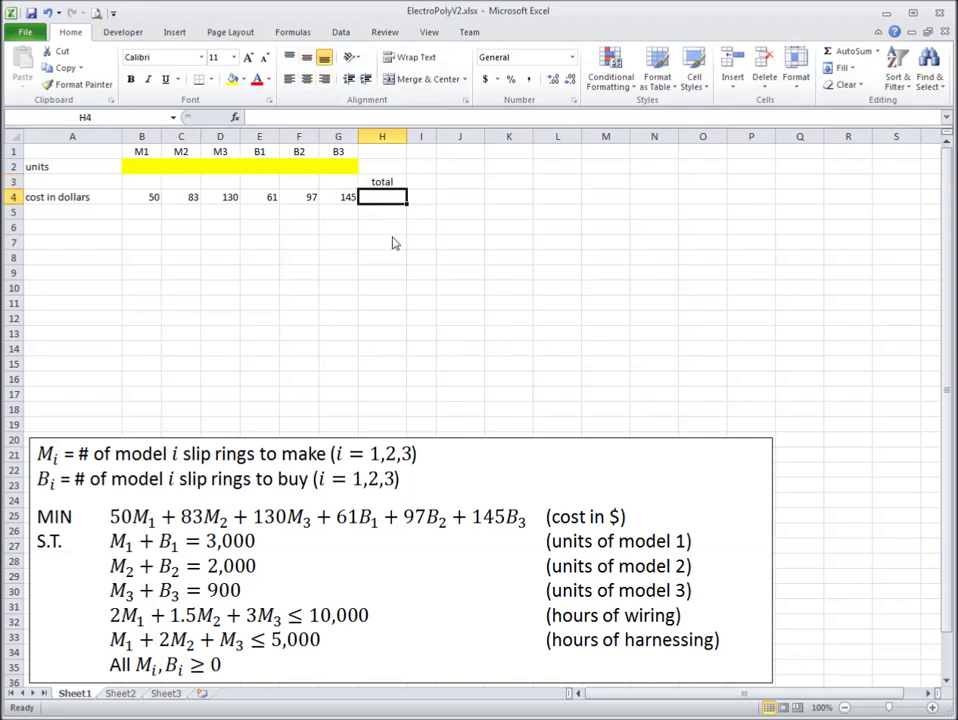
{"action": "type", "text": "=su"}
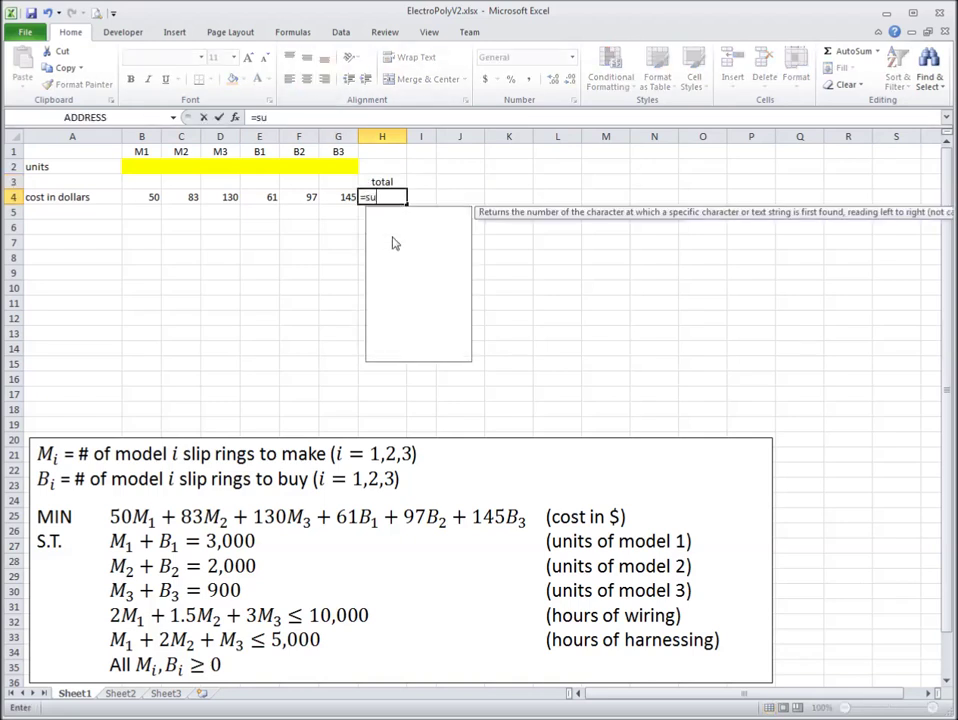
{"action": "type", "text": "mproduct("}
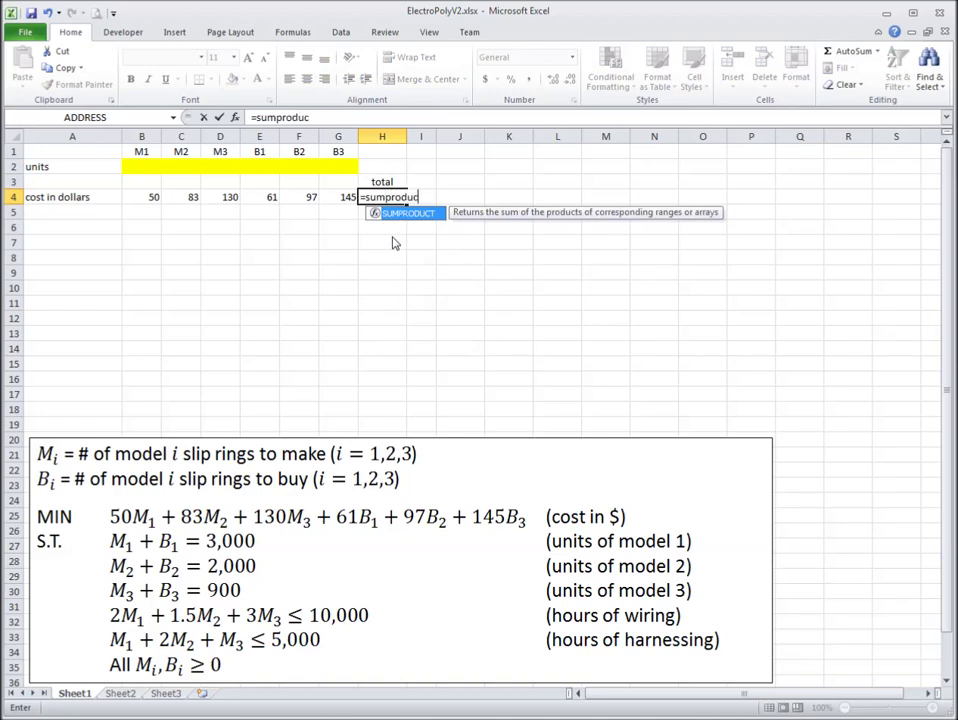
{"action": "key", "text": "Left"}
{"action": "key", "text": "shift+Left"}
{"action": "key", "text": "shift+Left"}
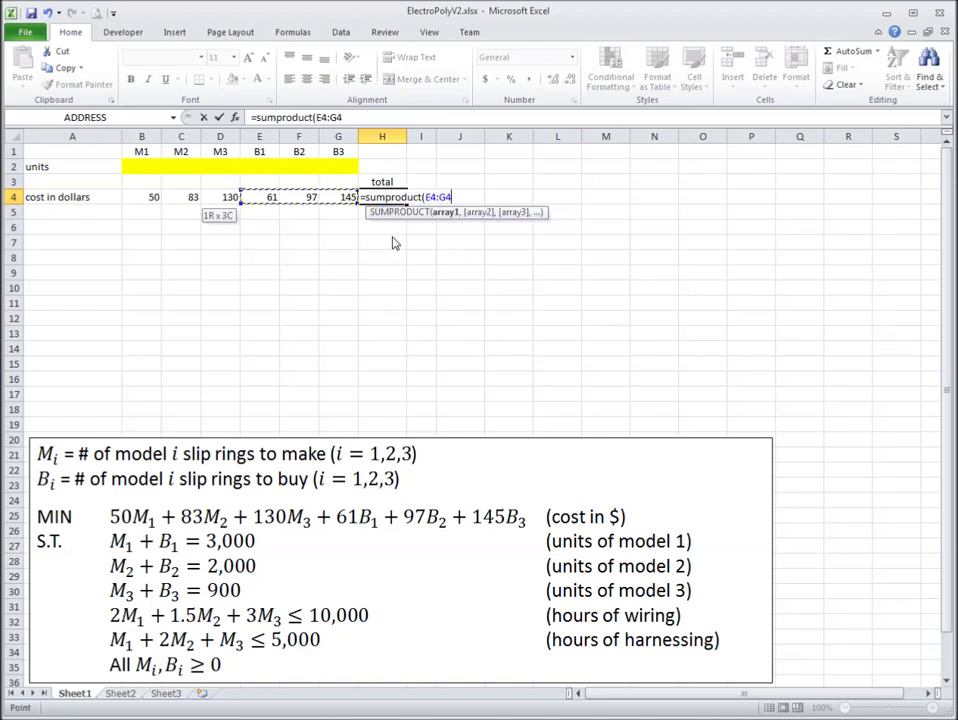
{"action": "key", "text": "shift+Left"}
{"action": "key", "text": "shift+Left"}
{"action": "key", "text": "shift+Left"}
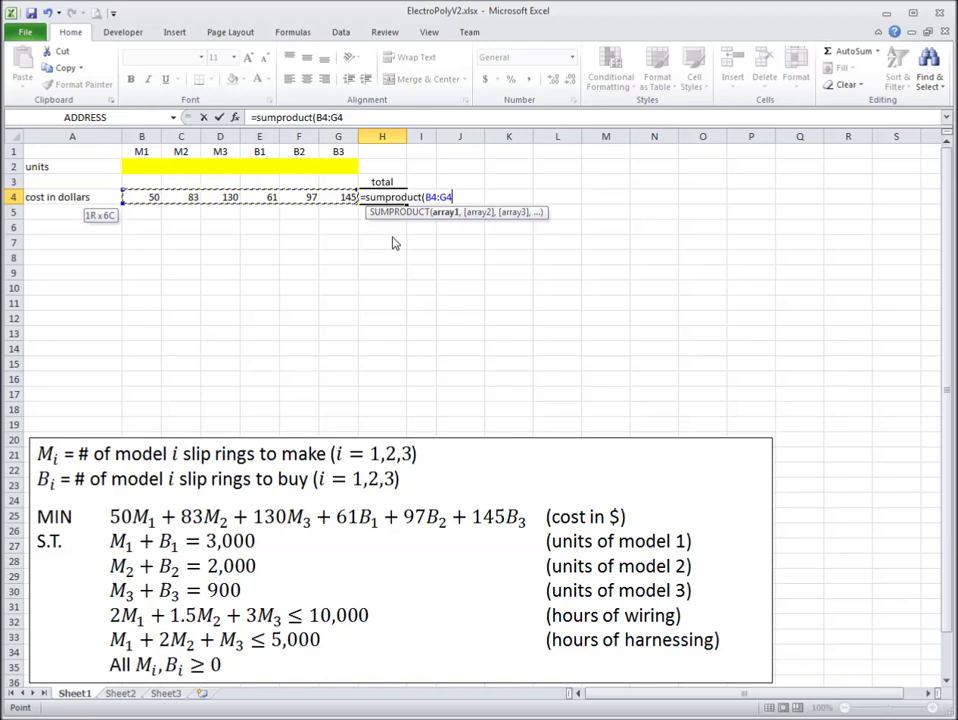
{"action": "type", "text": ","}
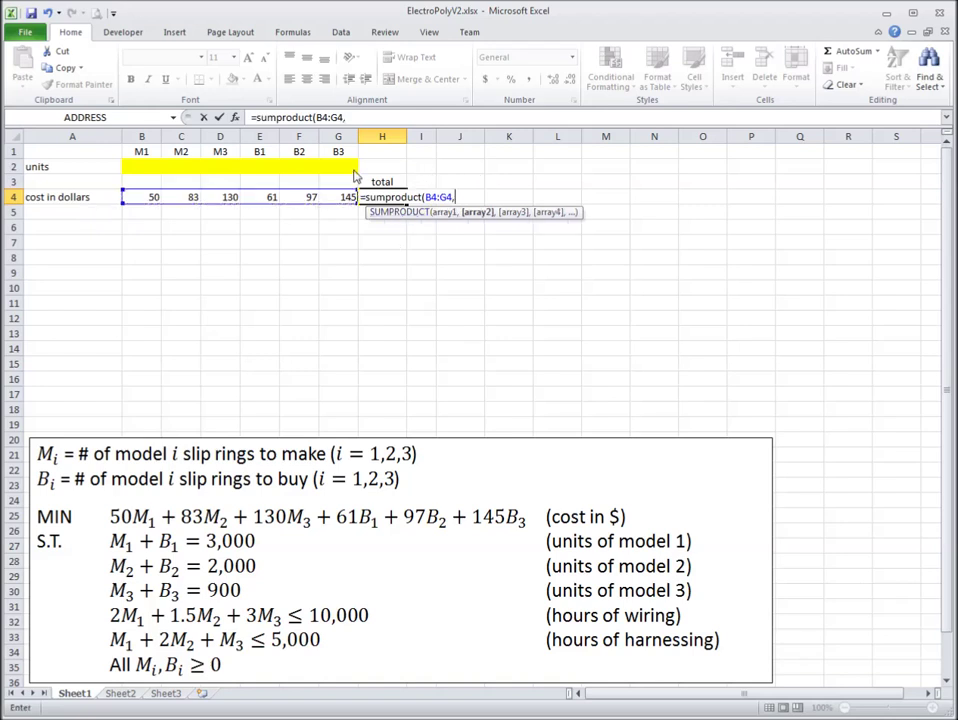
{"action": "left_click_drag", "start_coordinate": [340, 167], "coordinate": [126, 170]}
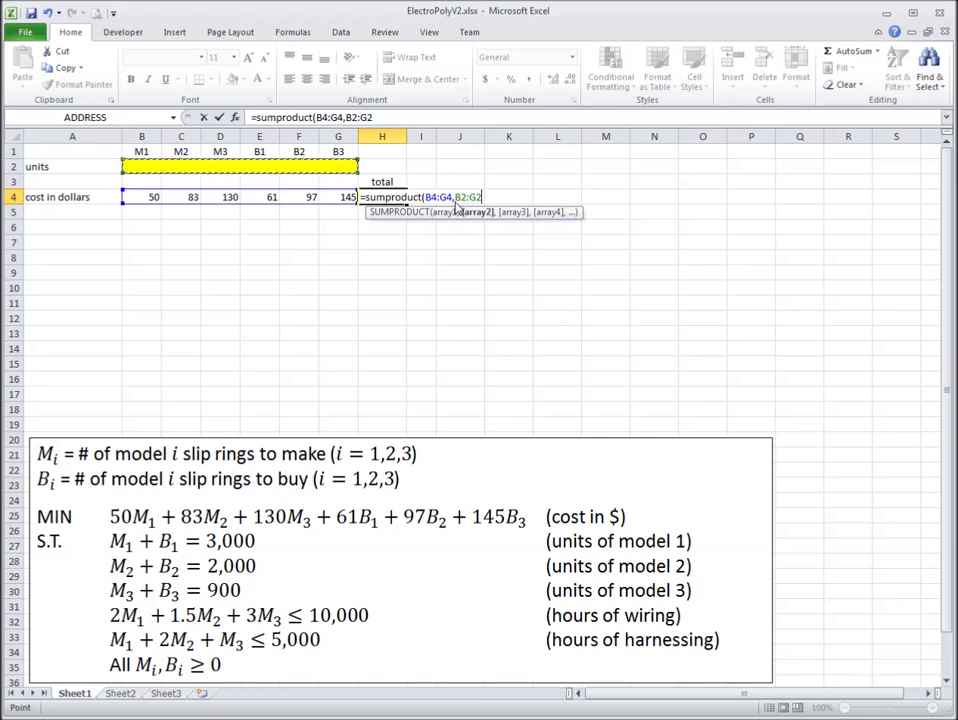
{"action": "key", "text": "F4"}
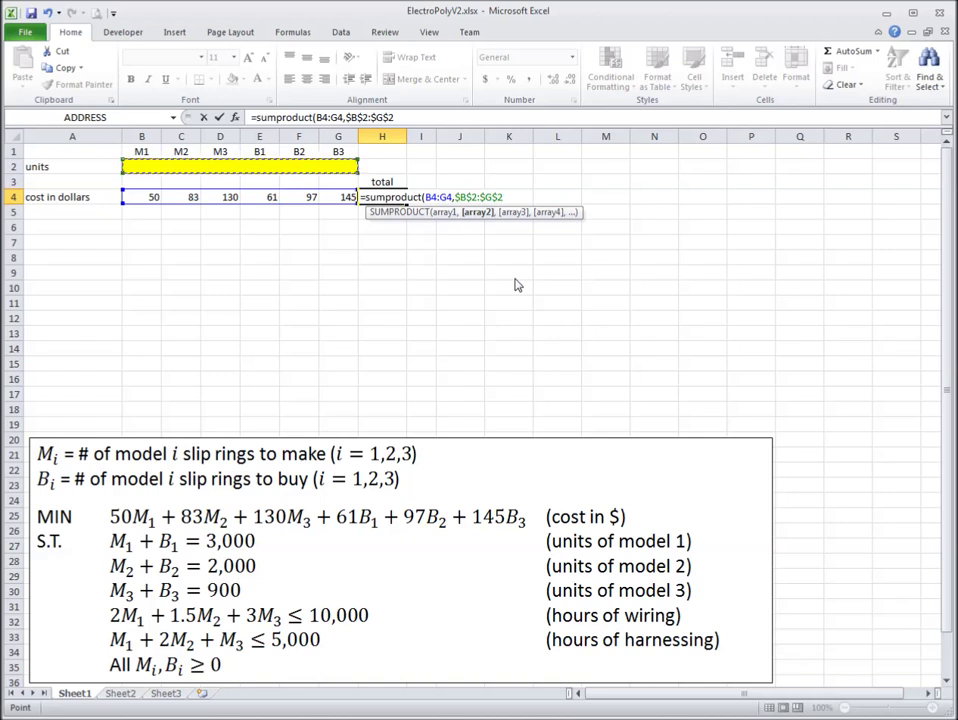
{"action": "type", "text": ")"}
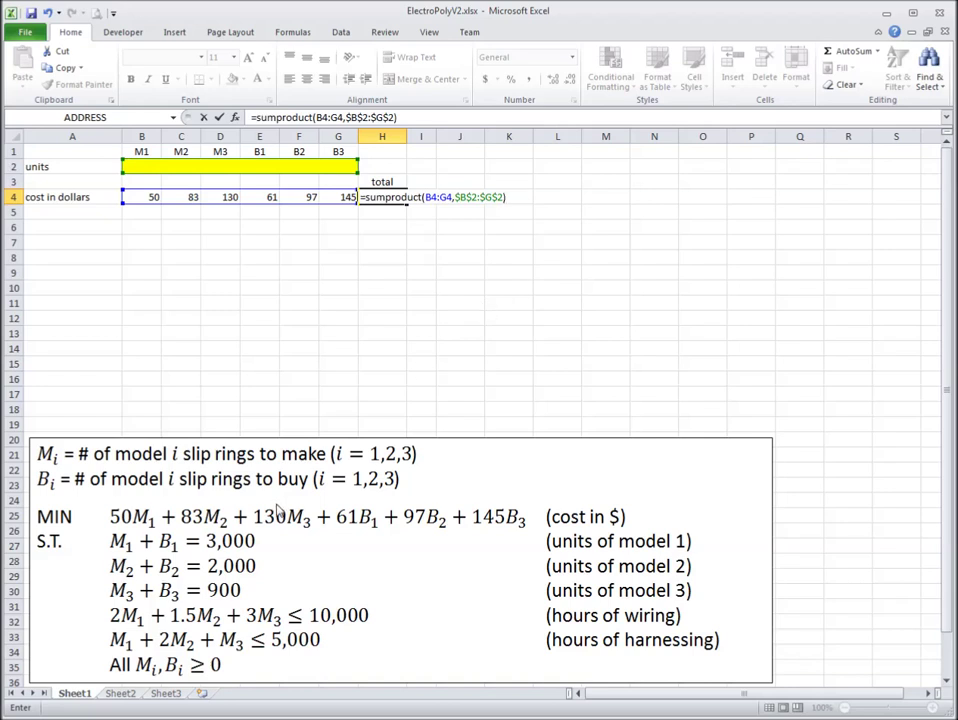
{"action": "key", "text": "Return"}
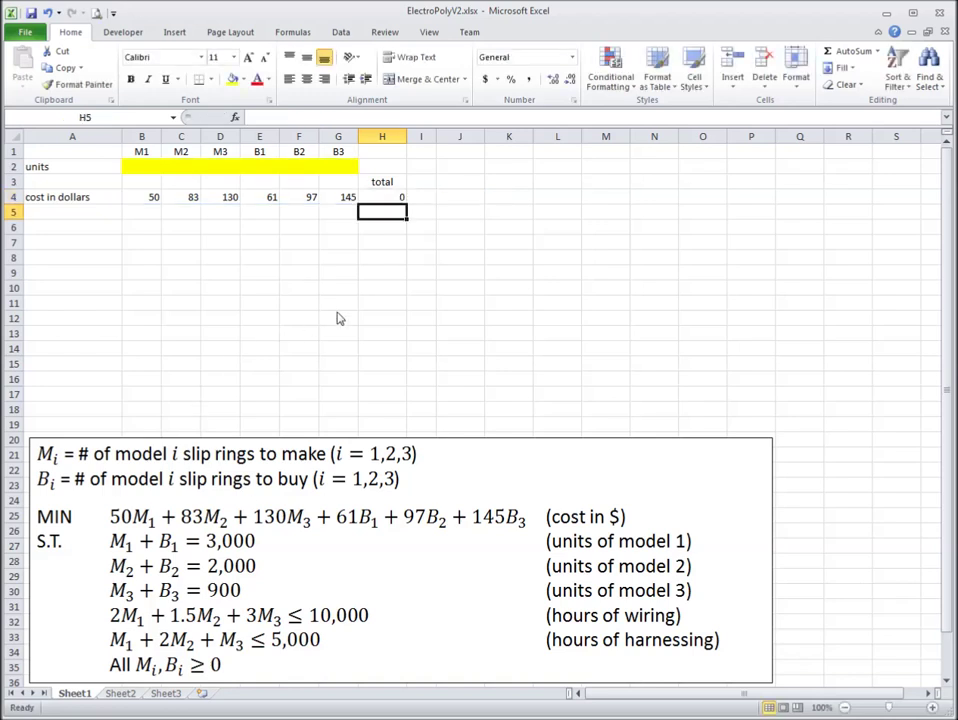
{"action": "key", "text": "Up"}
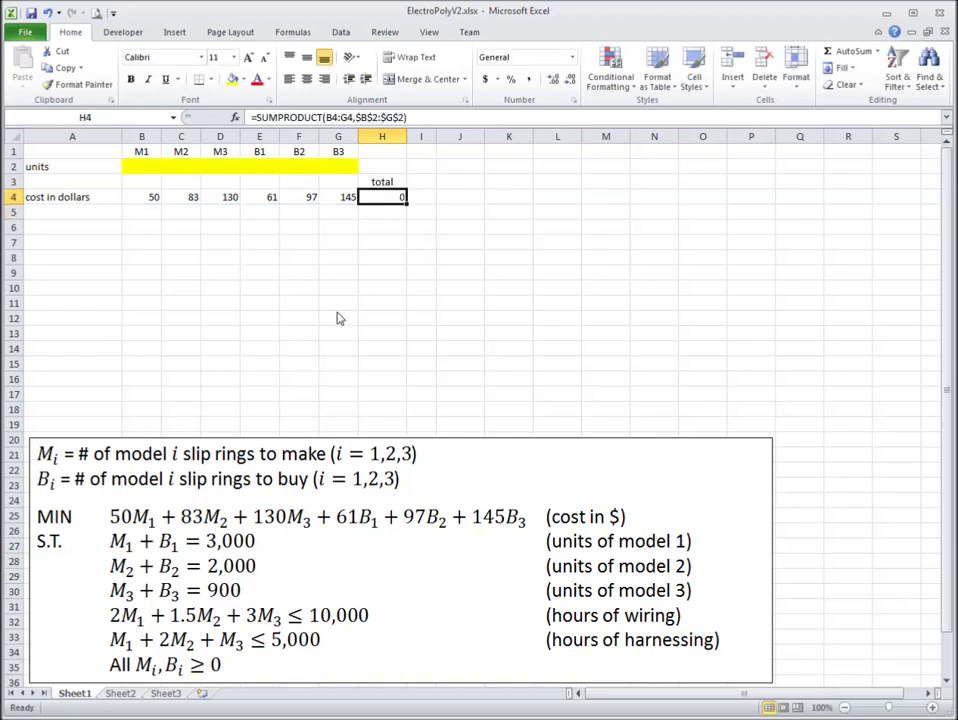
Step: Fill the total-cost cell H4 with light green
{"action": "left_click", "coordinate": [242, 80]}
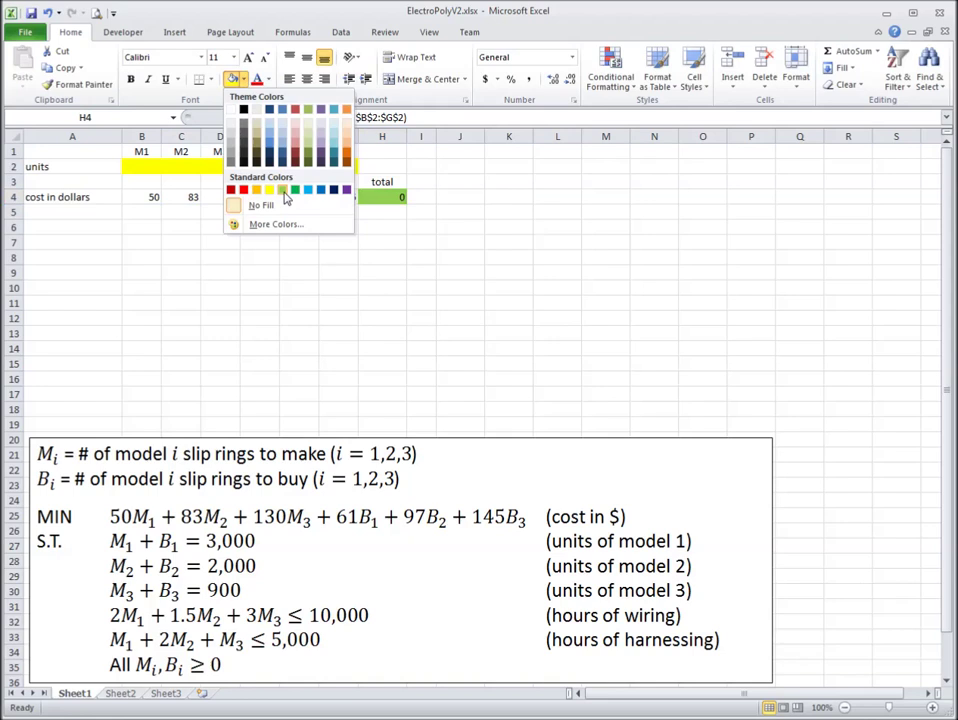
{"action": "left_click", "coordinate": [283, 190]}
{"action": "left_click", "coordinate": [421, 212]}
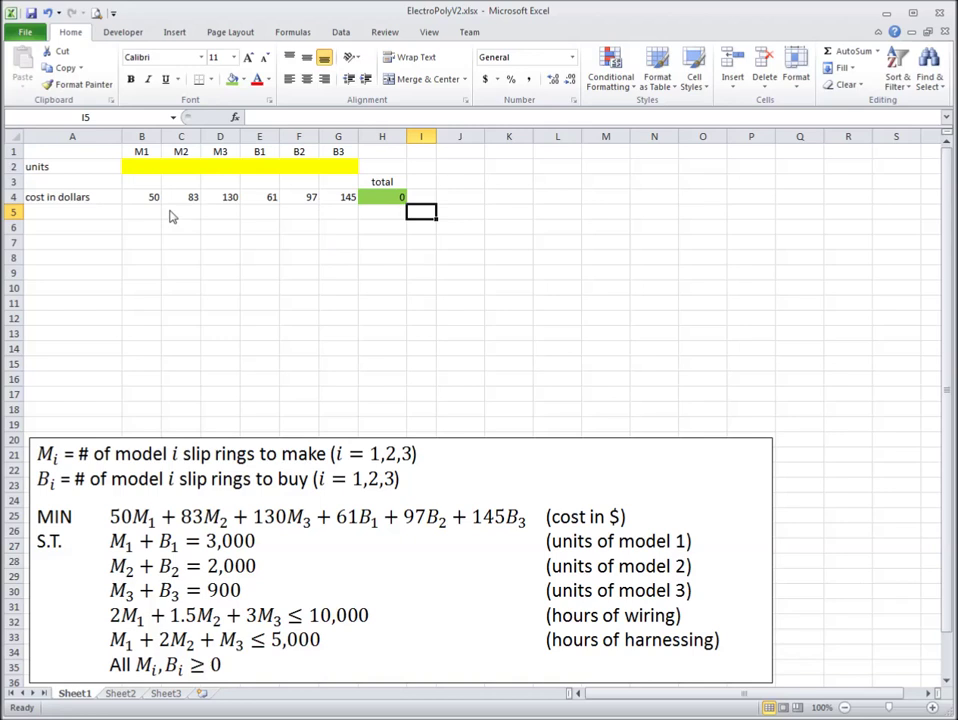
Step: Enter trial units 2 in C2 (M2) and 1 in E2 (B1), making H4 show 227
{"action": "left_click", "coordinate": [185, 168]}
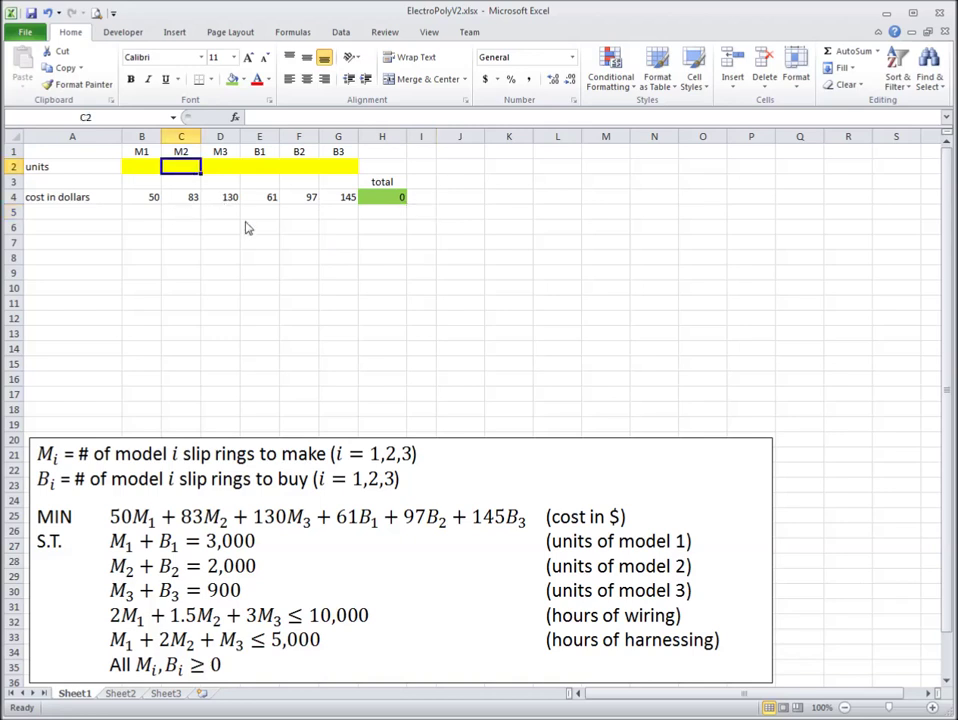
{"action": "type", "text": "1"}
{"action": "left_click", "coordinate": [248, 230]}
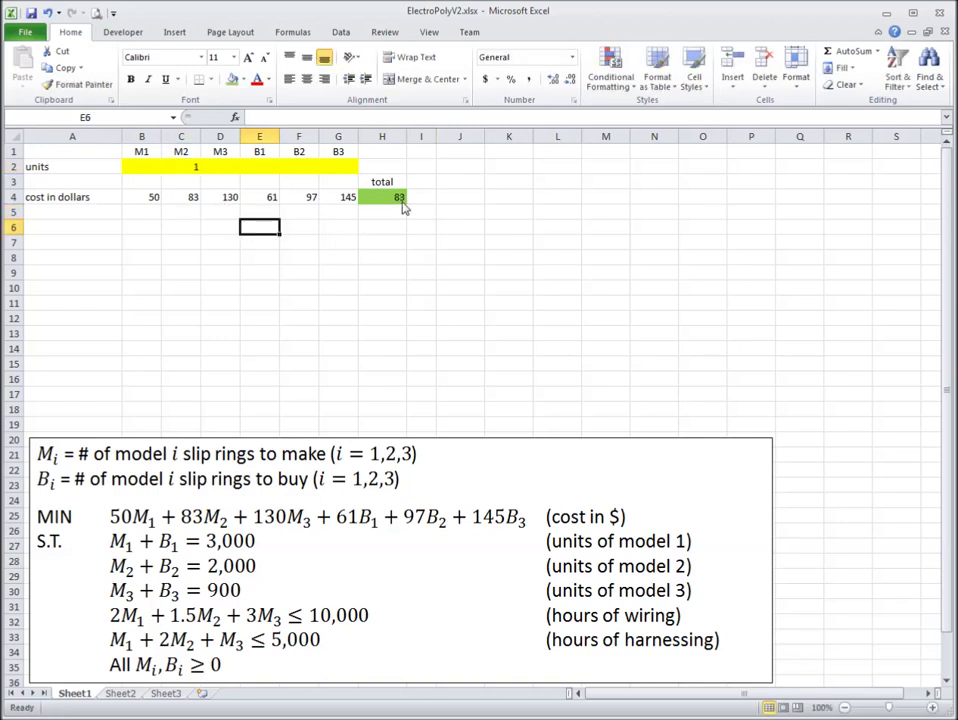
{"action": "key", "text": "Up"}
{"action": "key", "text": "Up"}
{"action": "key", "text": "Right"}
{"action": "key", "text": "Right"}
{"action": "key", "text": "Right"}
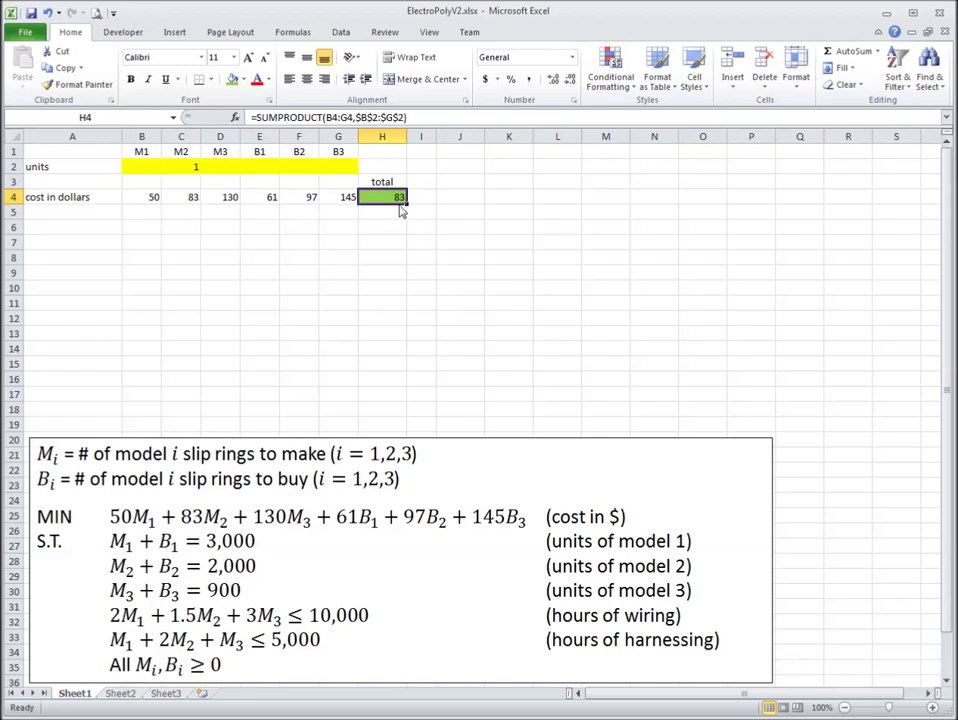
{"action": "left_click", "coordinate": [196, 168]}
{"action": "type", "text": "2"}
{"action": "left_click", "coordinate": [222, 213]}
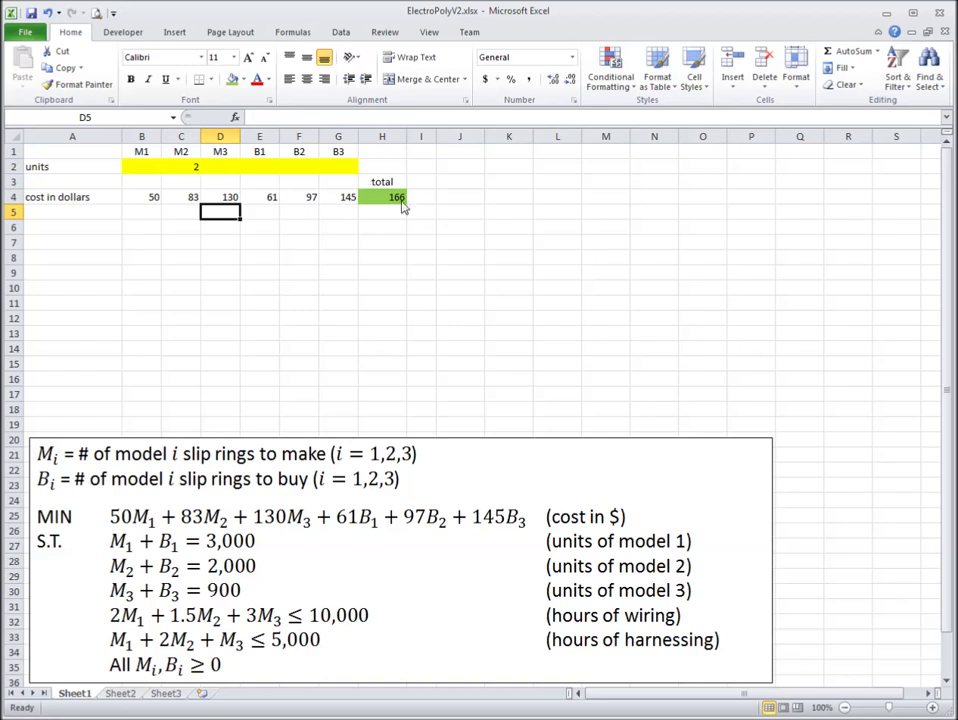
{"action": "left_click", "coordinate": [271, 170]}
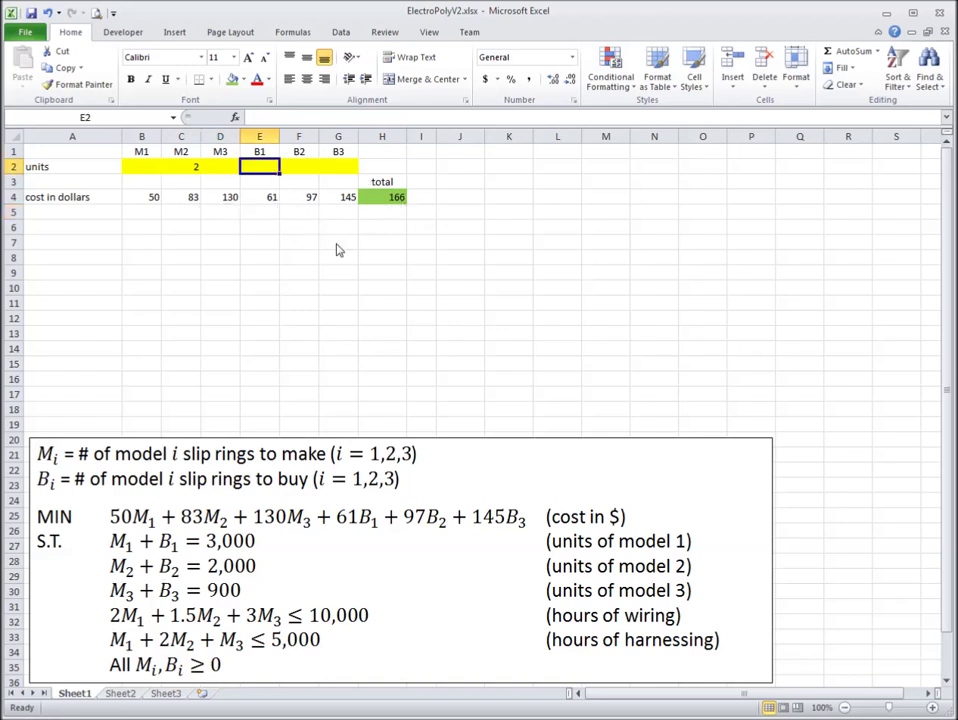
{"action": "type", "text": "1"}
{"action": "key", "text": "Return"}
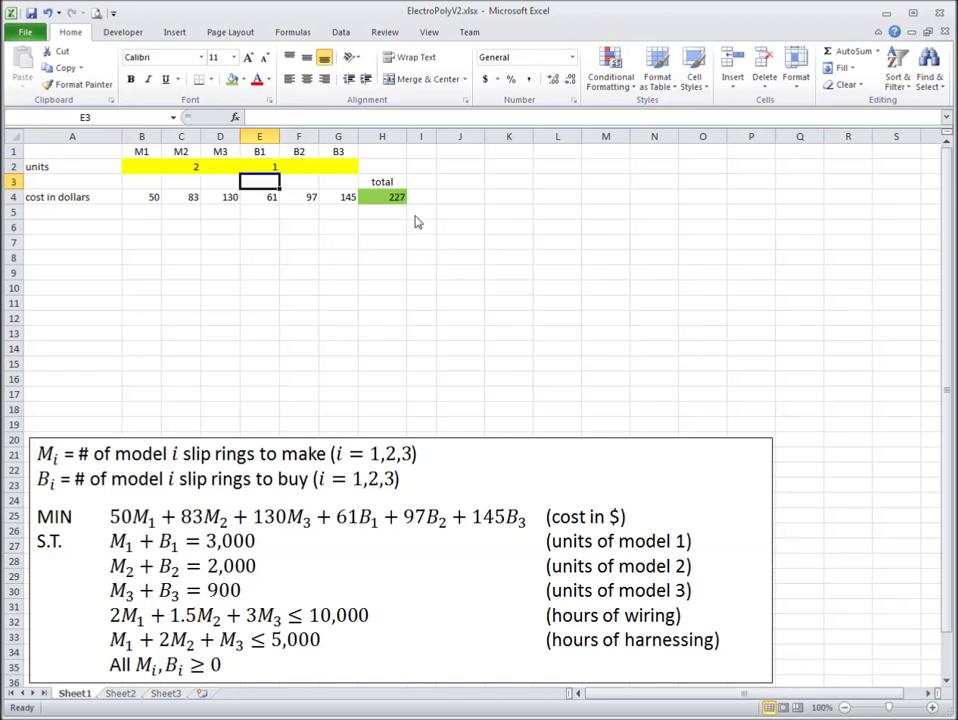
{"action": "left_click", "coordinate": [205, 212]}
{"action": "left_click_drag", "start_coordinate": [150, 167], "coordinate": [338, 175]}
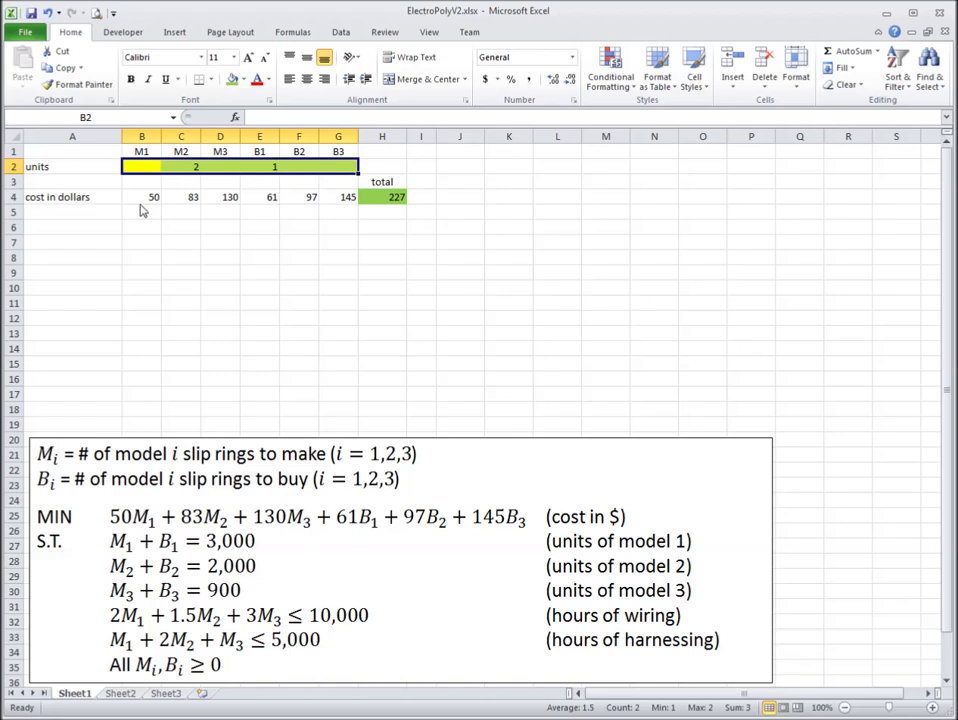
{"action": "left_click", "coordinate": [64, 215]}
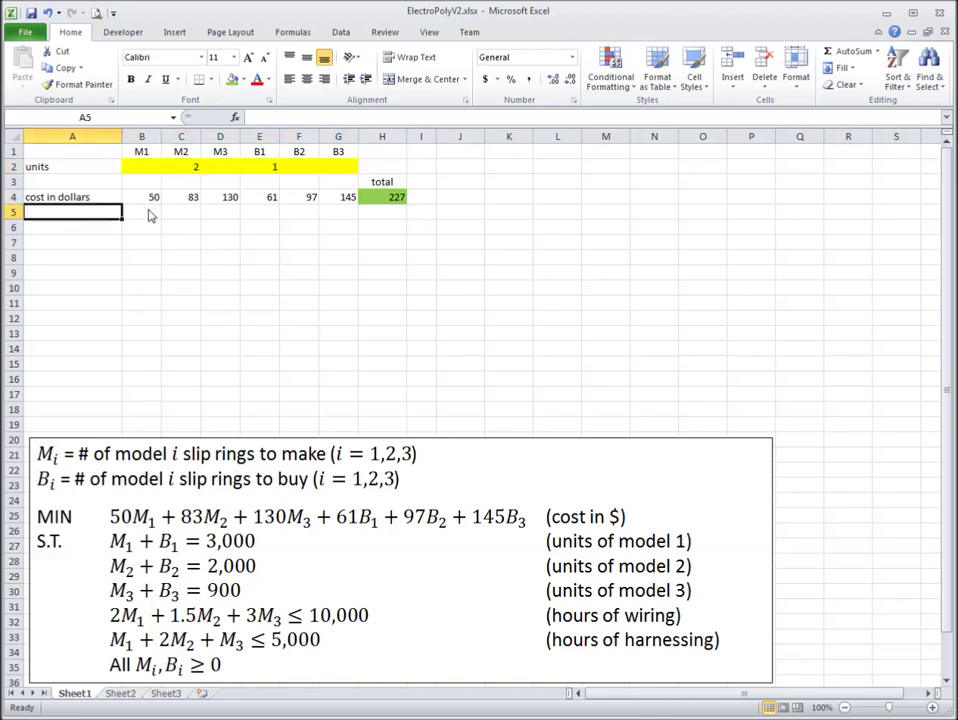
{"action": "left_click_drag", "start_coordinate": [85, 172], "coordinate": [342, 167]}
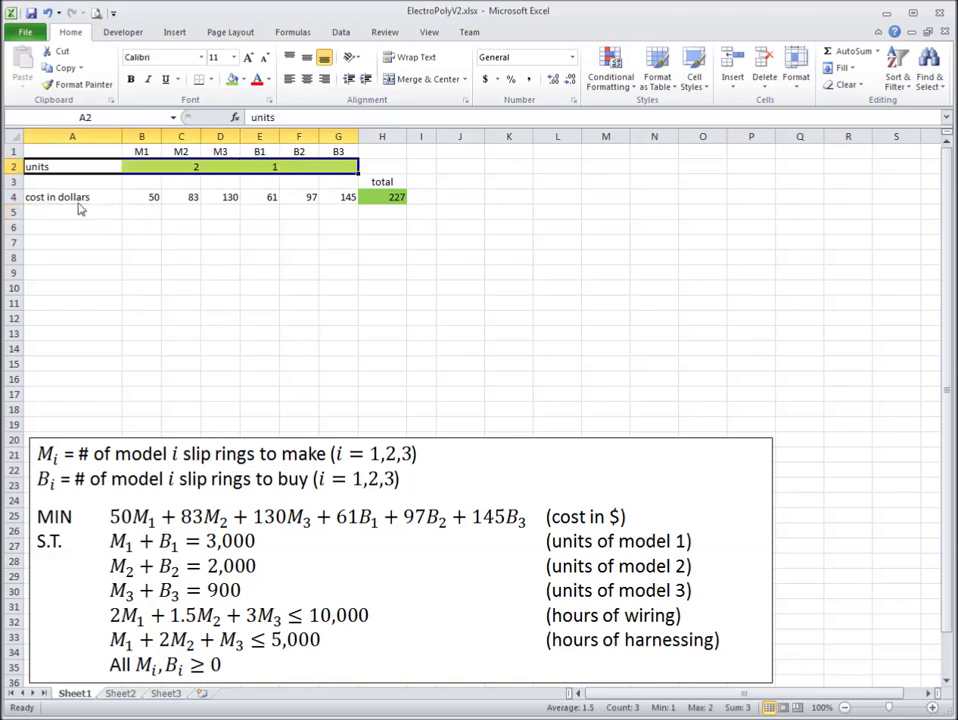
{"action": "left_click_drag", "start_coordinate": [60, 197], "coordinate": [390, 200]}
{"action": "left_click", "coordinate": [185, 200]}
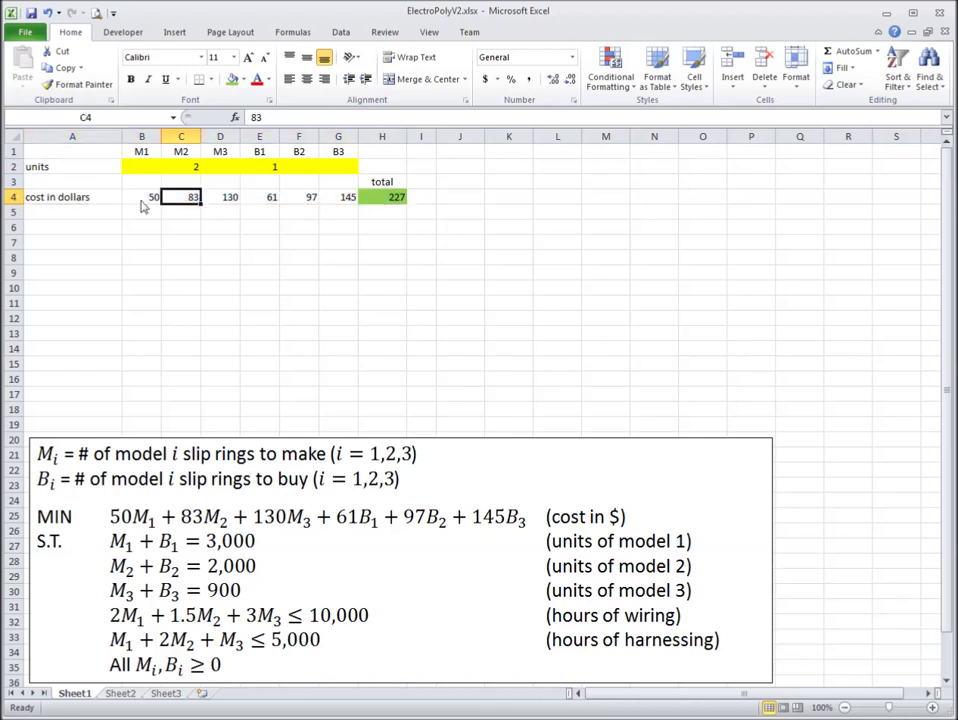
{"action": "left_click", "coordinate": [143, 205]}
{"action": "left_click_drag", "start_coordinate": [143, 205], "coordinate": [321, 205]}
{"action": "left_click", "coordinate": [382, 197]}
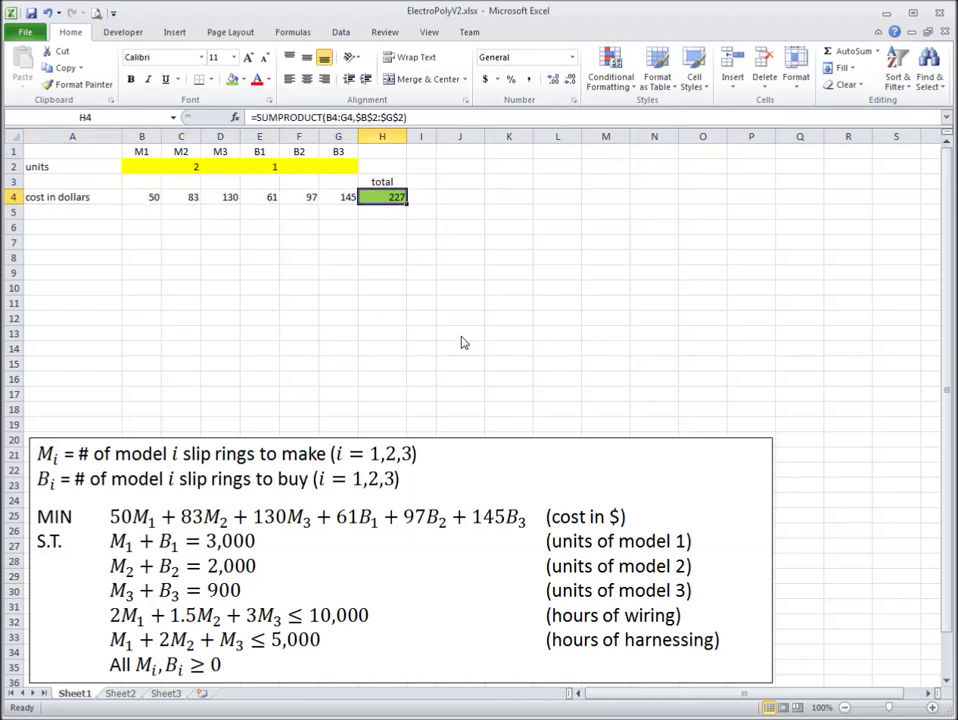
{"action": "left_click_drag", "start_coordinate": [66, 213], "coordinate": [407, 232]}
{"action": "left_click", "coordinate": [401, 240]}
{"action": "left_click", "coordinate": [70, 212]}
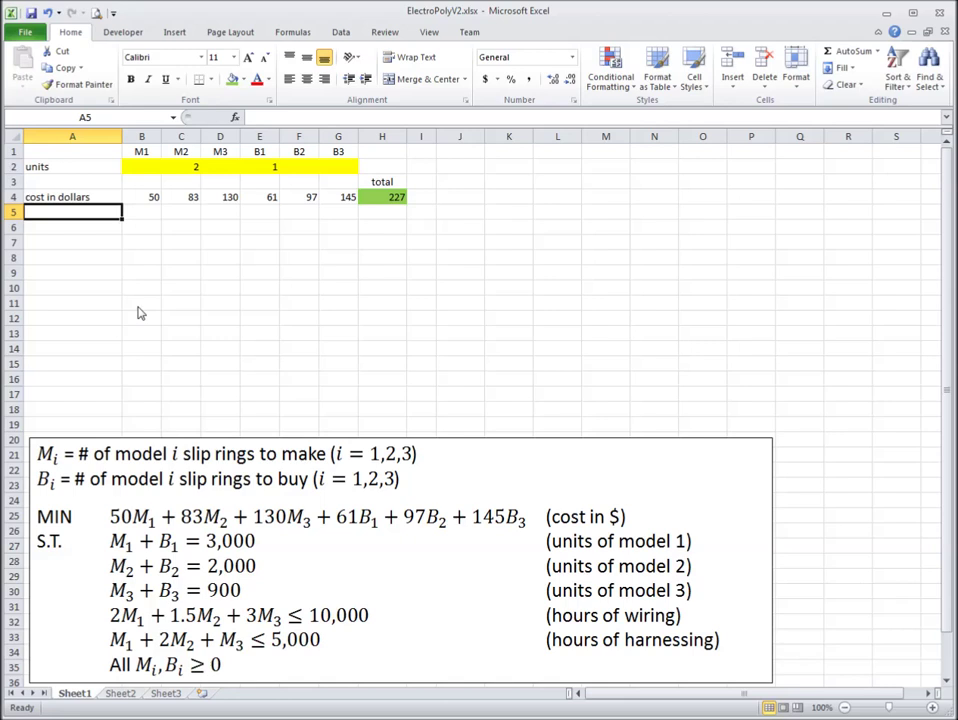
{"action": "left_click_drag", "start_coordinate": [141, 166], "coordinate": [345, 171]}
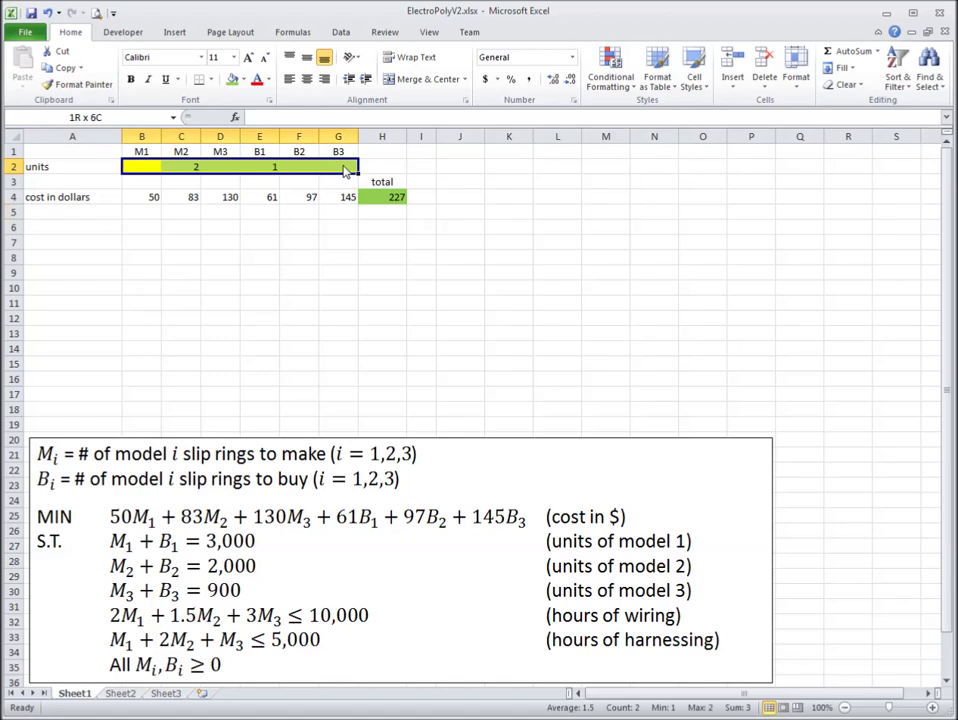
Step: Enter 'units of model' in A5 and copy it down into A6:A7
{"action": "left_click", "coordinate": [72, 212]}
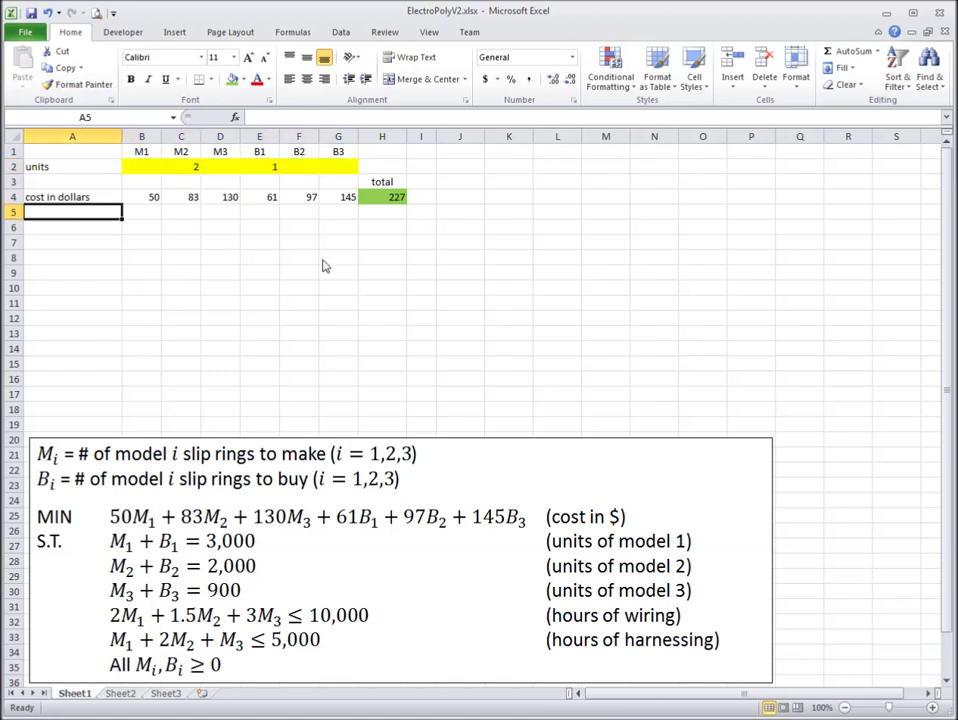
{"action": "type", "text": "units of model"}
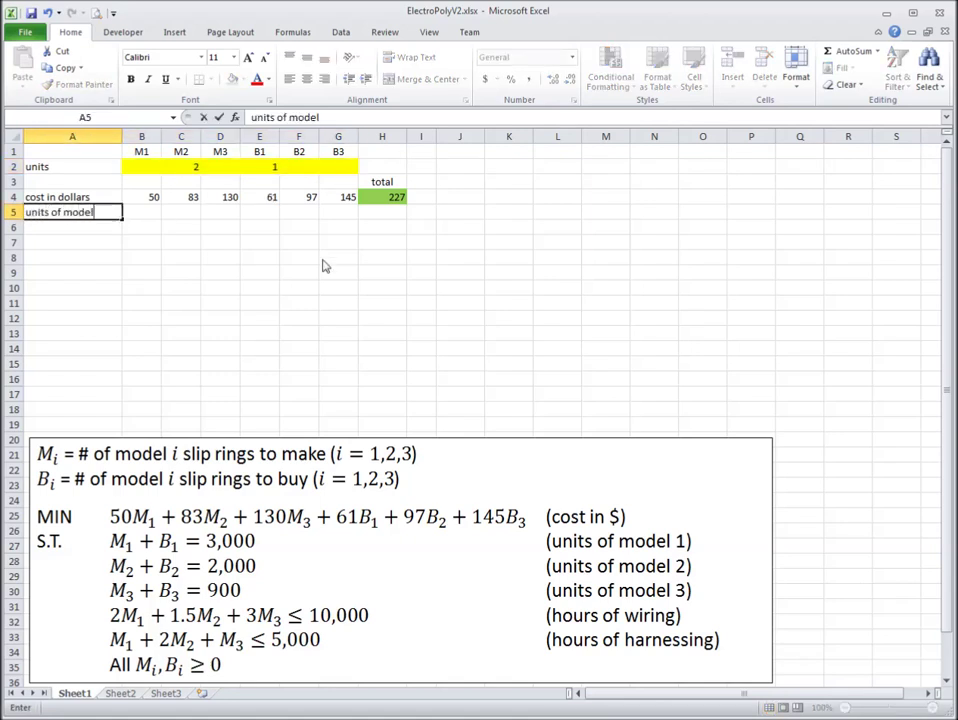
{"action": "key", "text": "Return"}
{"action": "key", "text": "Up"}
{"action": "key", "text": "ctrl+c"}
{"action": "key", "text": "Down"}
{"action": "key", "text": "shift+Down"}
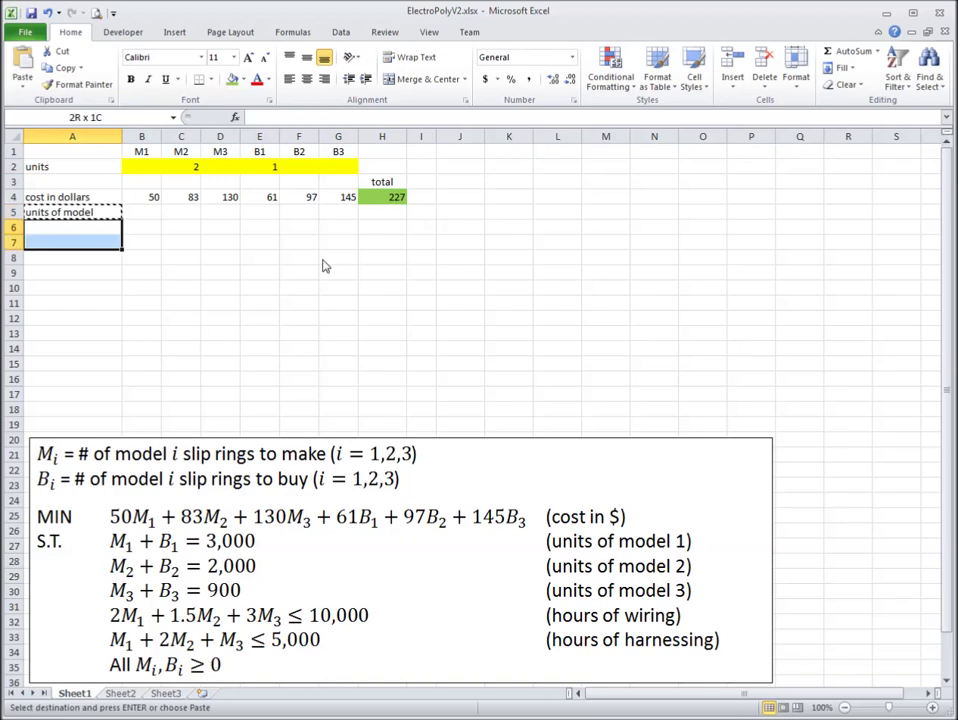
{"action": "key", "text": "ctrl+v"}
Step: Append model numbers so A5 and A6 read 'units of model 1' and 'units of model 2'
{"action": "key", "text": "Up"}
{"action": "key", "text": "F2"}
{"action": "type", "text": "1"}
{"action": "key", "text": "Return"}
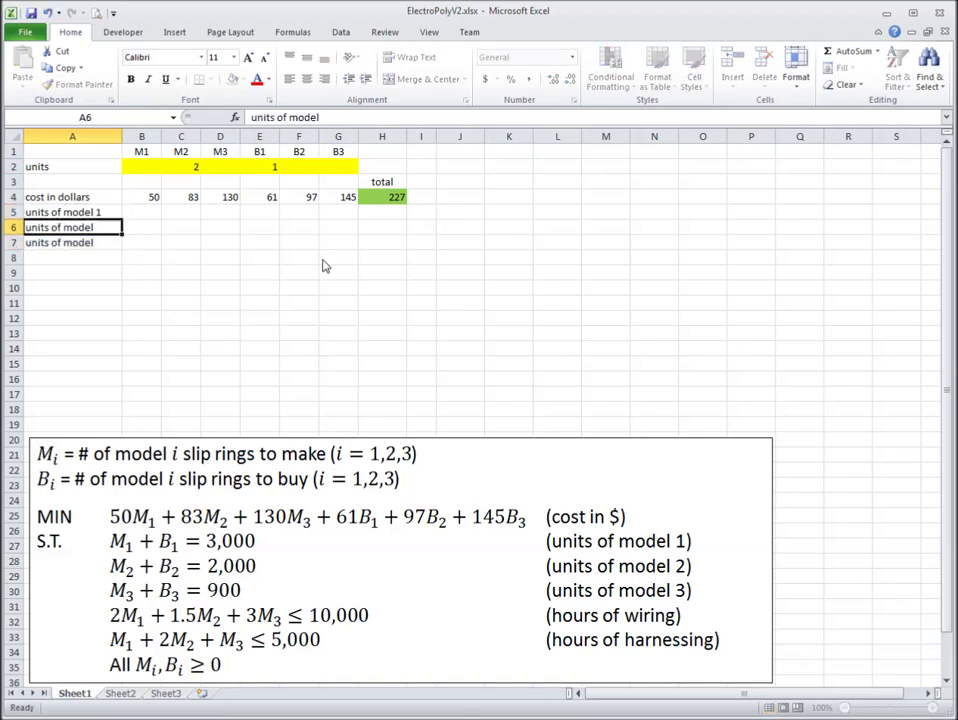
{"action": "key", "text": "F2"}
{"action": "type", "text": "2"}
{"action": "key", "text": "Return"}
{"action": "key", "text": "F2"}
{"action": "type", "text": "2"}
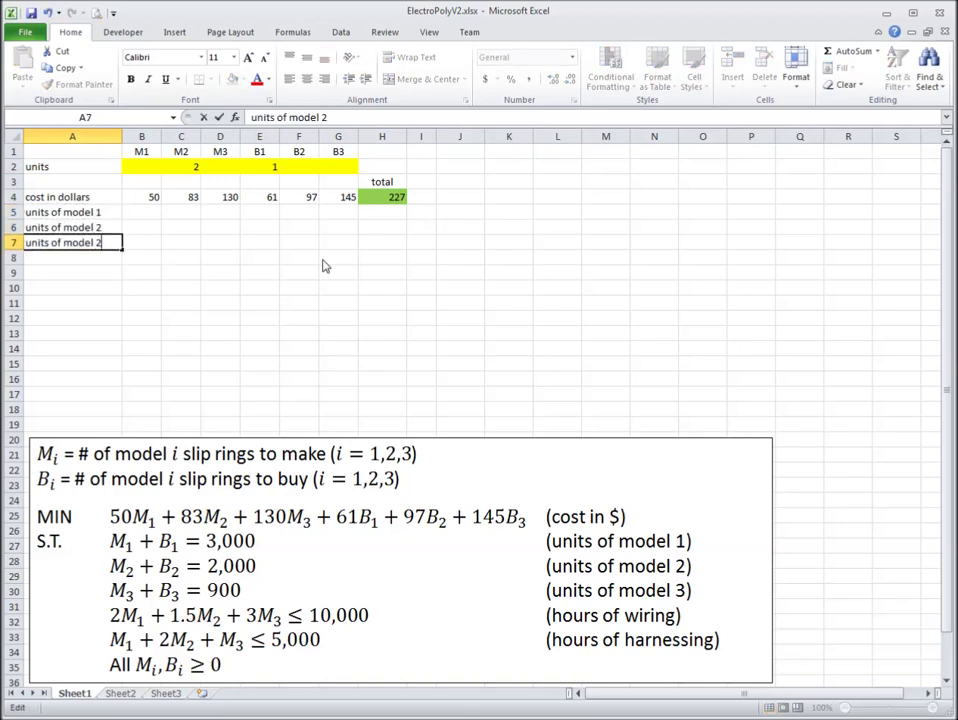
{"action": "key", "text": "Return"}
Step: Change A7 to 'units of model 3' and add 'hours of wiring' and 'hours of harnessing' in A8:A9
{"action": "key", "text": "Up"}
{"action": "key", "text": "F2"}
{"action": "key", "text": "BackSpace"}
{"action": "type", "text": "3"}
{"action": "key", "text": "Return"}
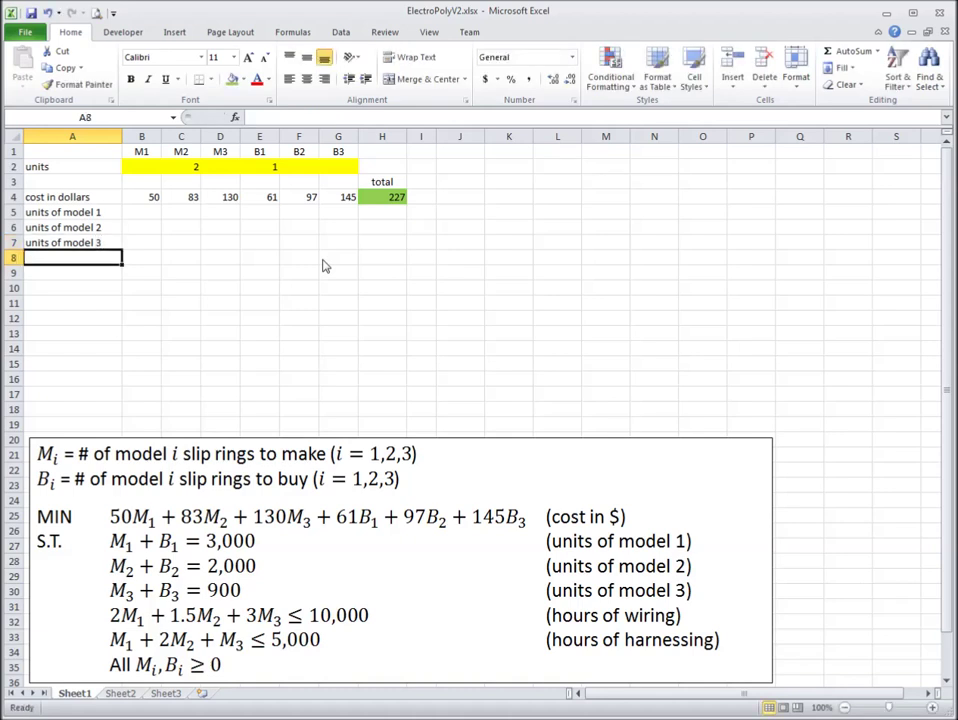
{"action": "type", "text": "hours"}
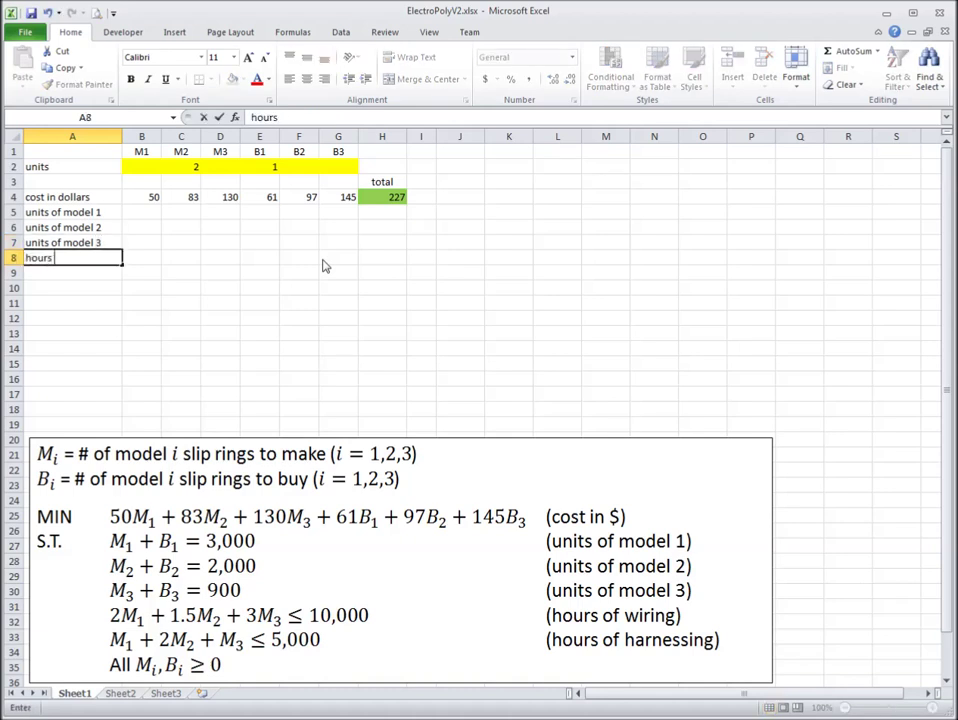
{"action": "type", "text": " of wiring"}
{"action": "key", "text": "Return"}
{"action": "type", "text": "hour"}
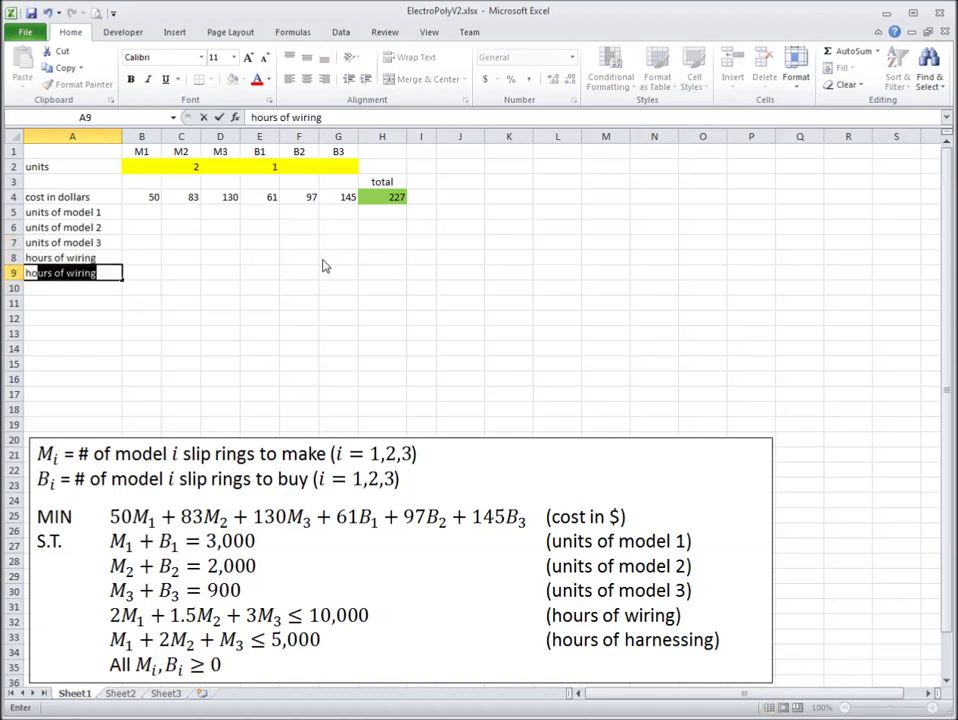
{"action": "type", "text": "s of harnessing"}
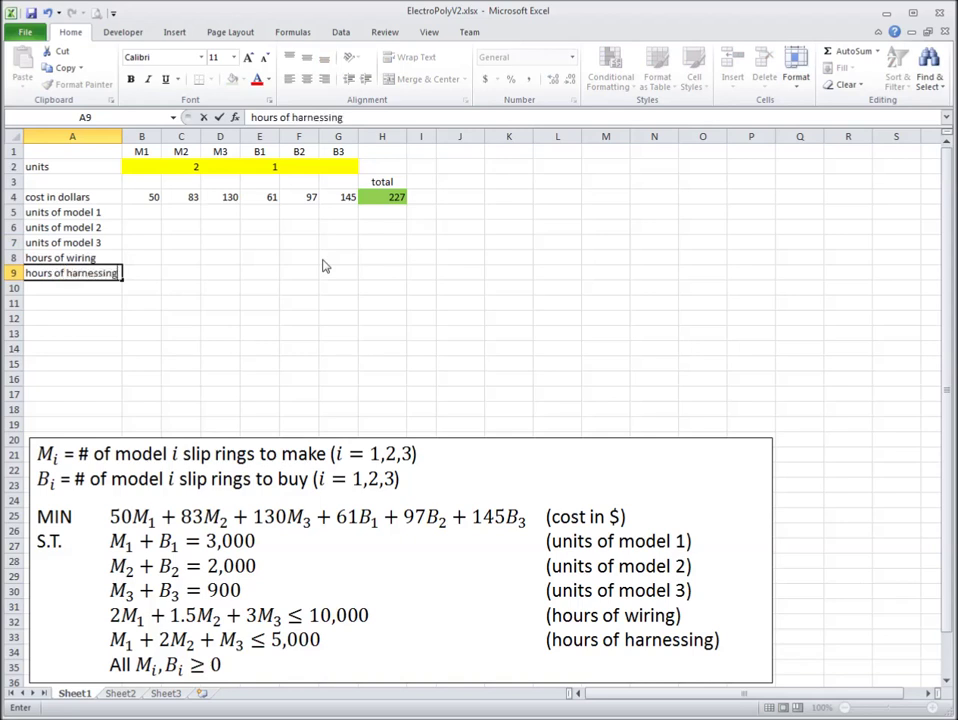
{"action": "key", "text": "Return"}
{"action": "key", "text": "Up"}
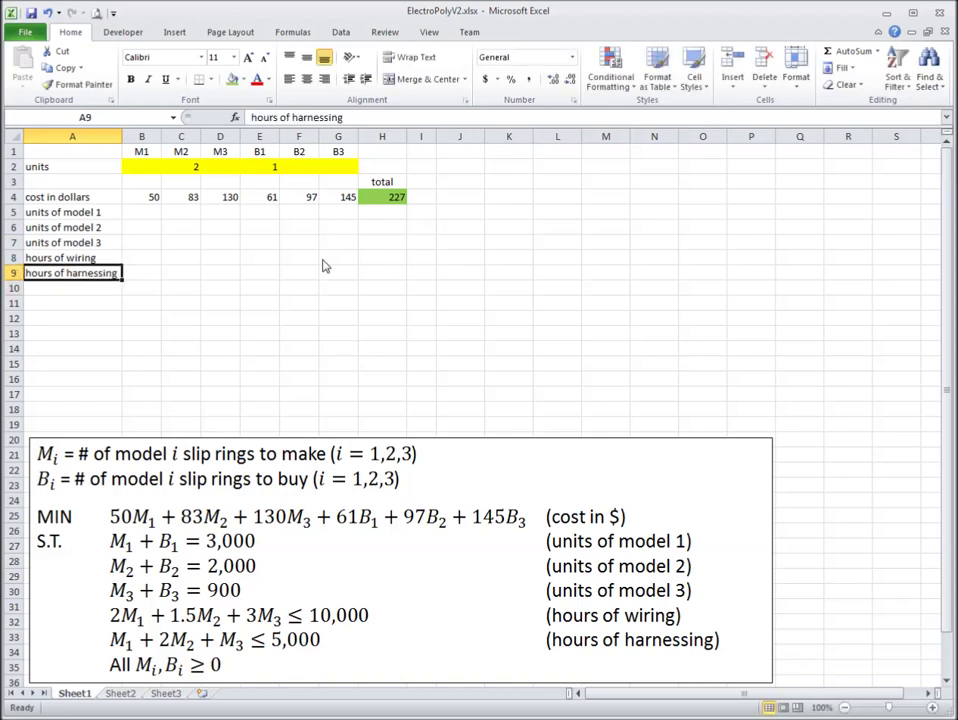
{"action": "key", "text": "Up"}
{"action": "key", "text": "Up"}
{"action": "key", "text": "Up"}
{"action": "key", "text": "Up"}
{"action": "key", "text": "Right"}
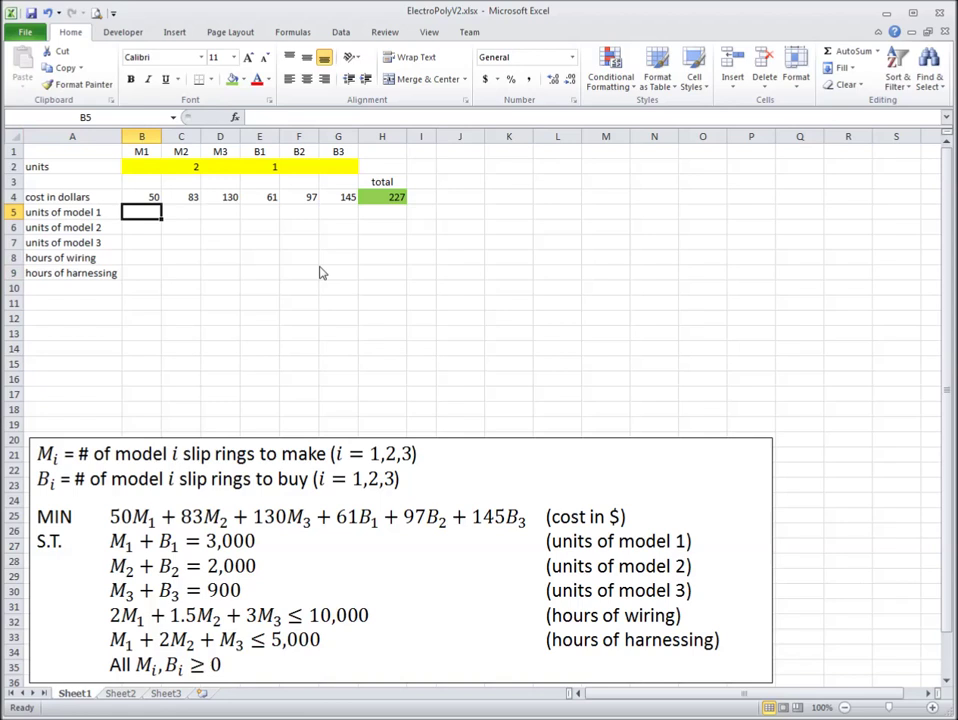
{"action": "key", "text": "Left"}
{"action": "key", "text": "Right"}
{"action": "key", "text": "Right"}
{"action": "key", "text": "Right"}
{"action": "key", "text": "Right"}
{"action": "key", "text": "Right"}
{"action": "key", "text": "Right"}
{"action": "key", "text": "Right"}
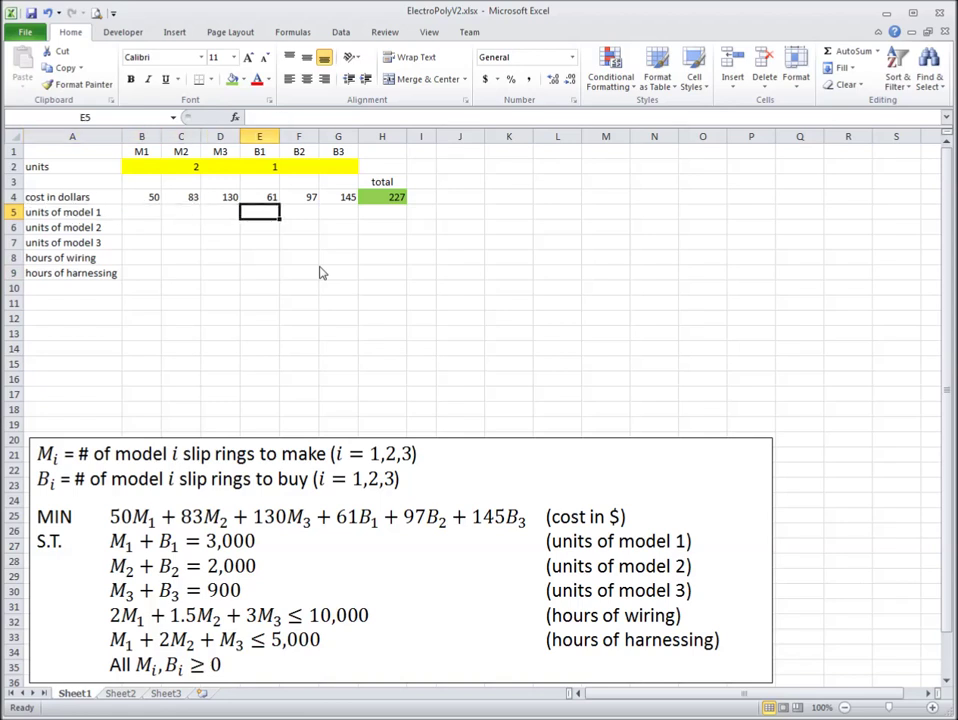
{"action": "type", "text": "="}
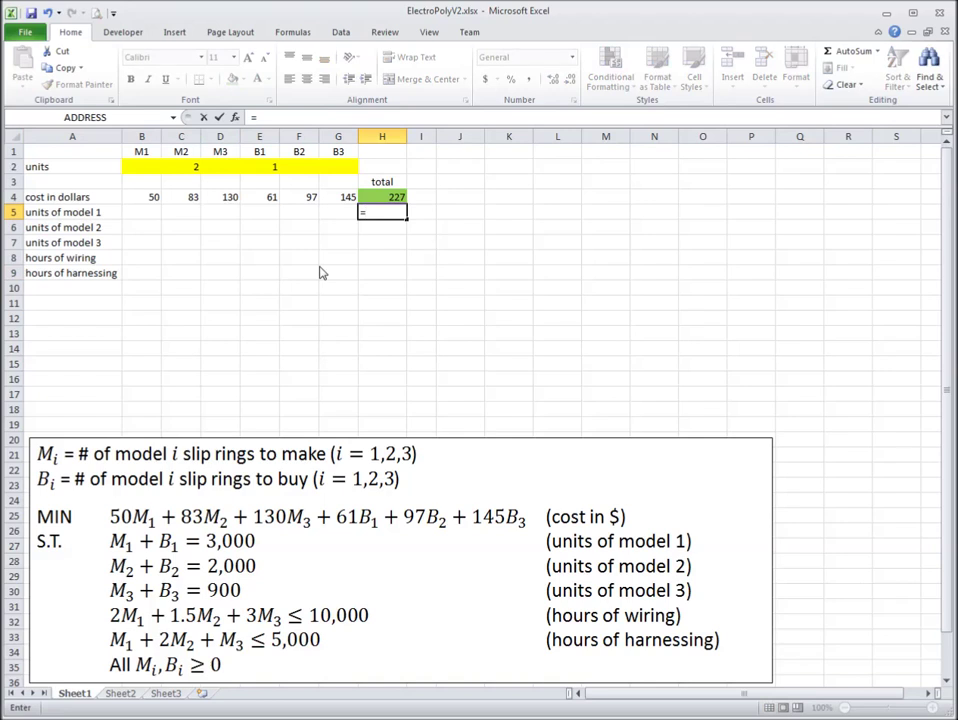
{"action": "left_click", "coordinate": [142, 168]}
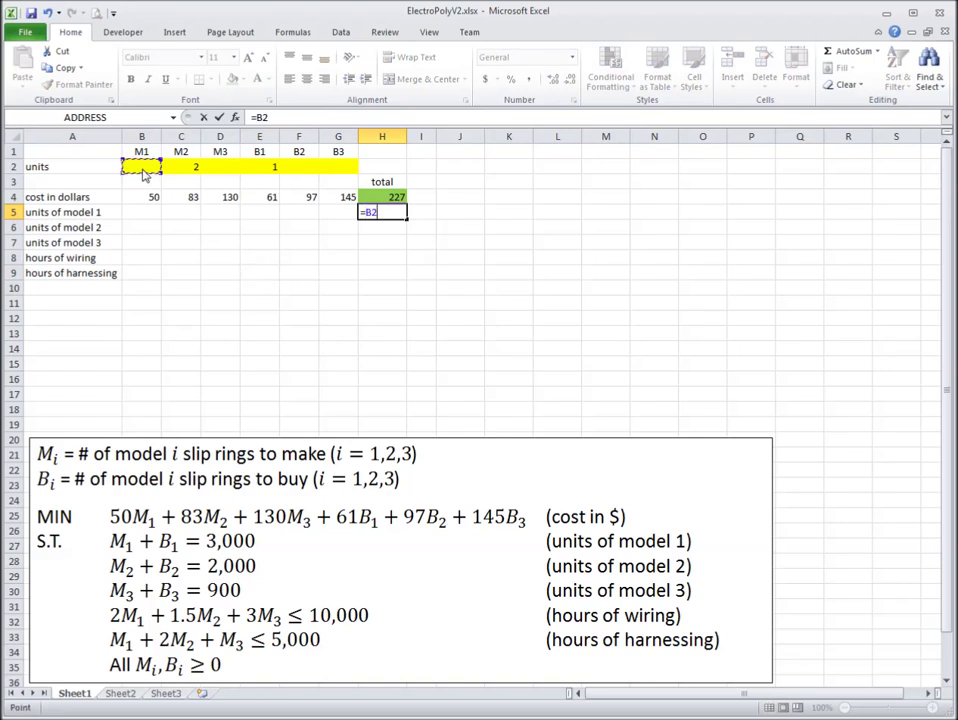
{"action": "type", "text": "+"}
{"action": "left_click", "coordinate": [258, 168]}
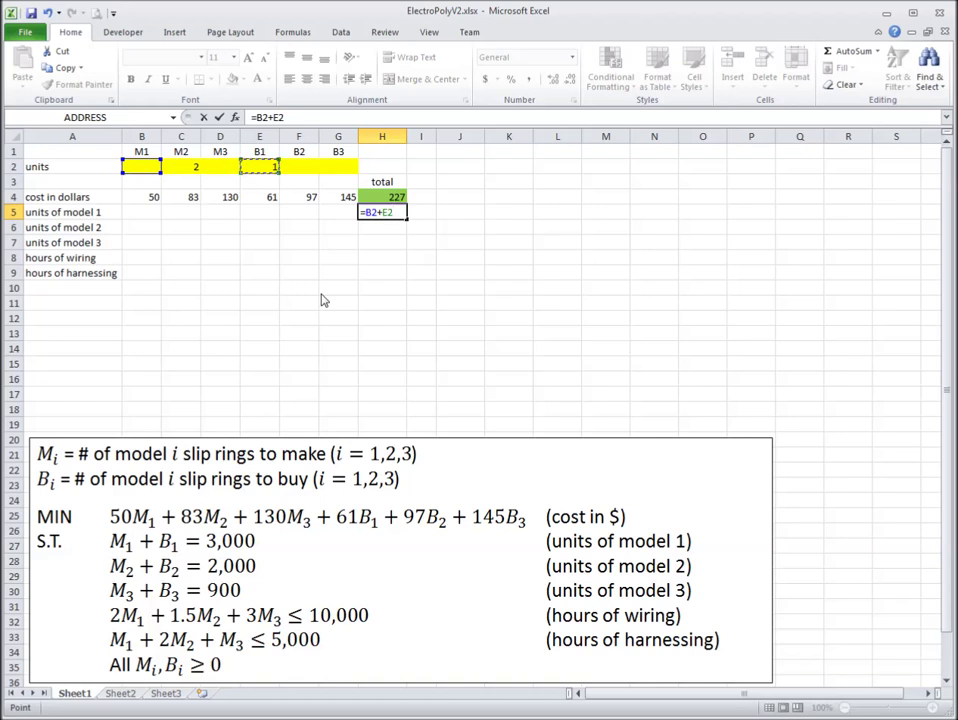
{"action": "key", "text": "Escape"}
{"action": "key", "text": "Up"}
{"action": "key", "text": "F2"}
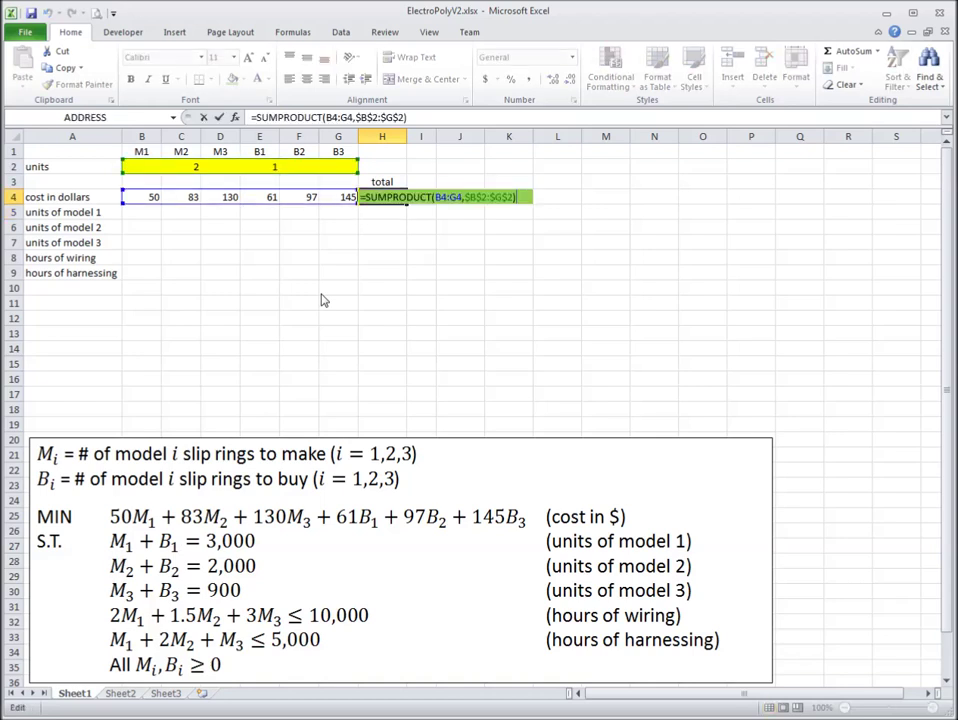
{"action": "key", "text": "Escape"}
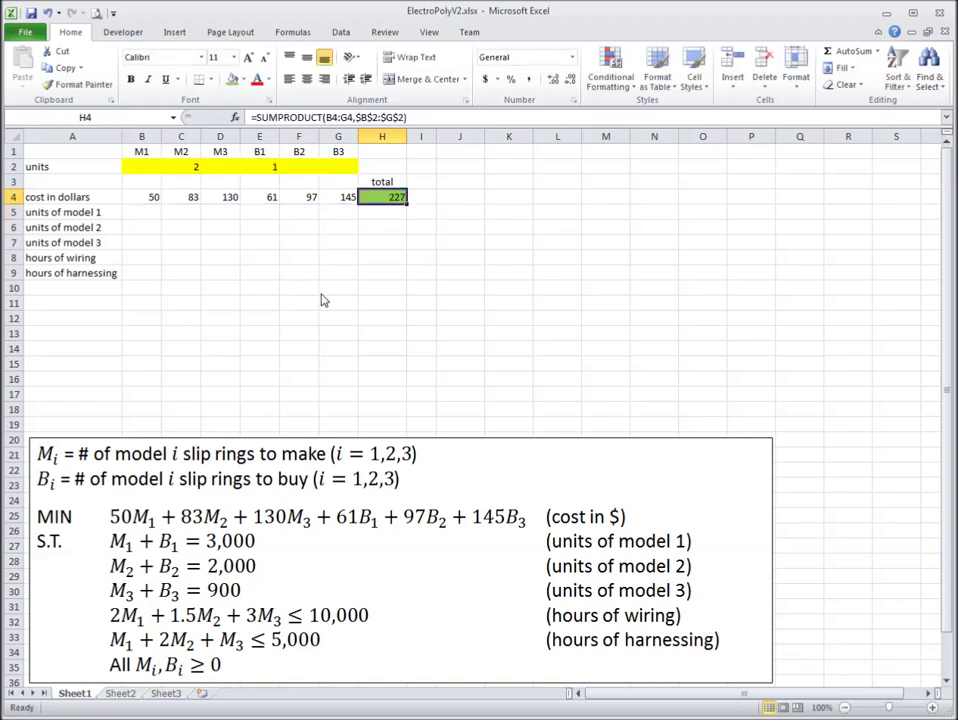
{"action": "key", "text": "Down"}
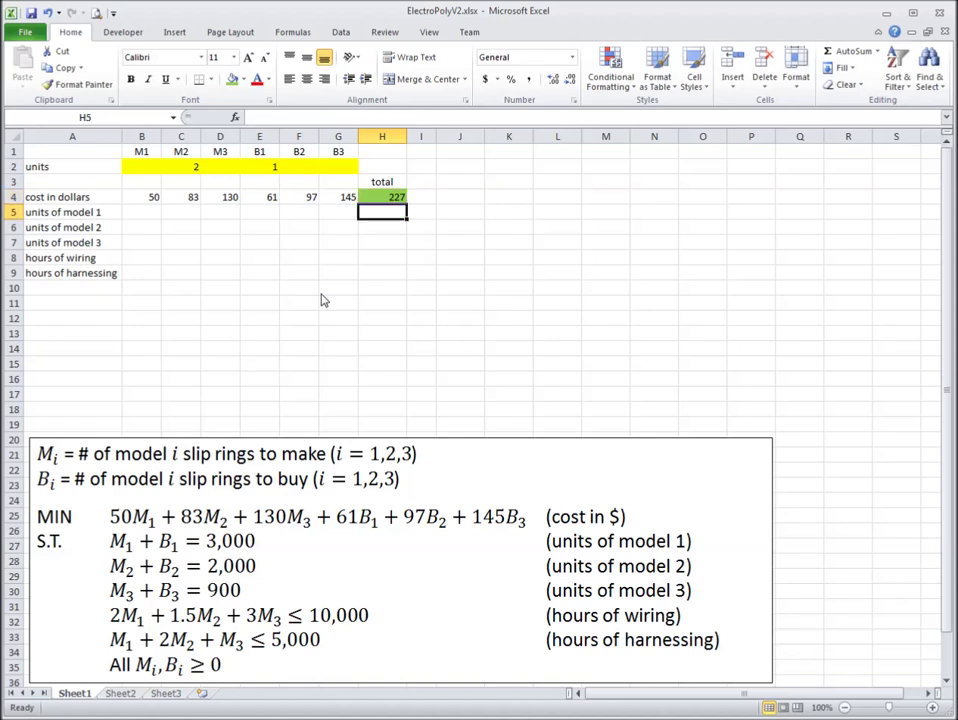
{"action": "key", "text": "Left"}
{"action": "key", "text": "Left"}
{"action": "key", "text": "Left"}
{"action": "key", "text": "Left"}
{"action": "key", "text": "Left"}
{"action": "key", "text": "Left"}
{"action": "key", "text": "shift+Right"}
{"action": "key", "text": "shift+Right"}
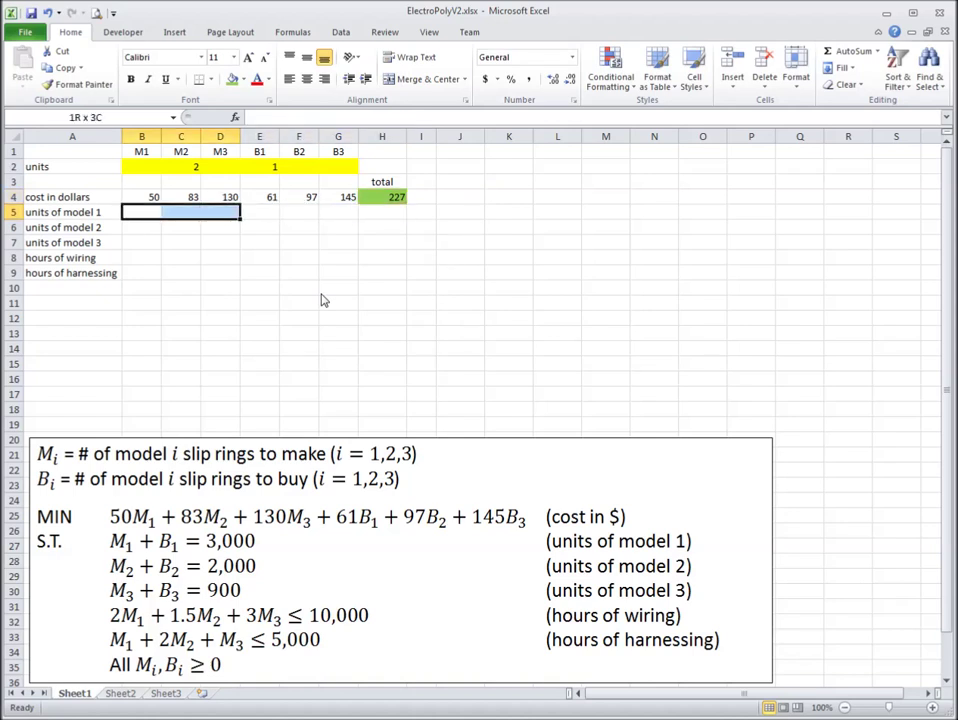
{"action": "key", "text": "shift+Right"}
{"action": "key", "text": "shift+Right"}
{"action": "key", "text": "shift+Right"}
{"action": "key", "text": "Left"}
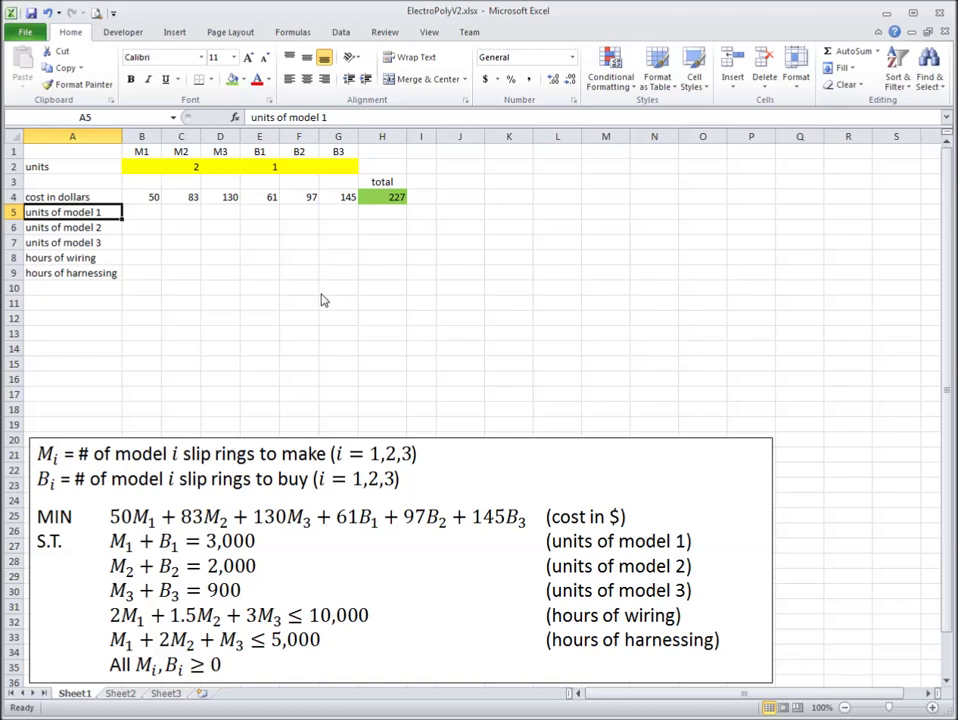
{"action": "key", "text": "Right"}
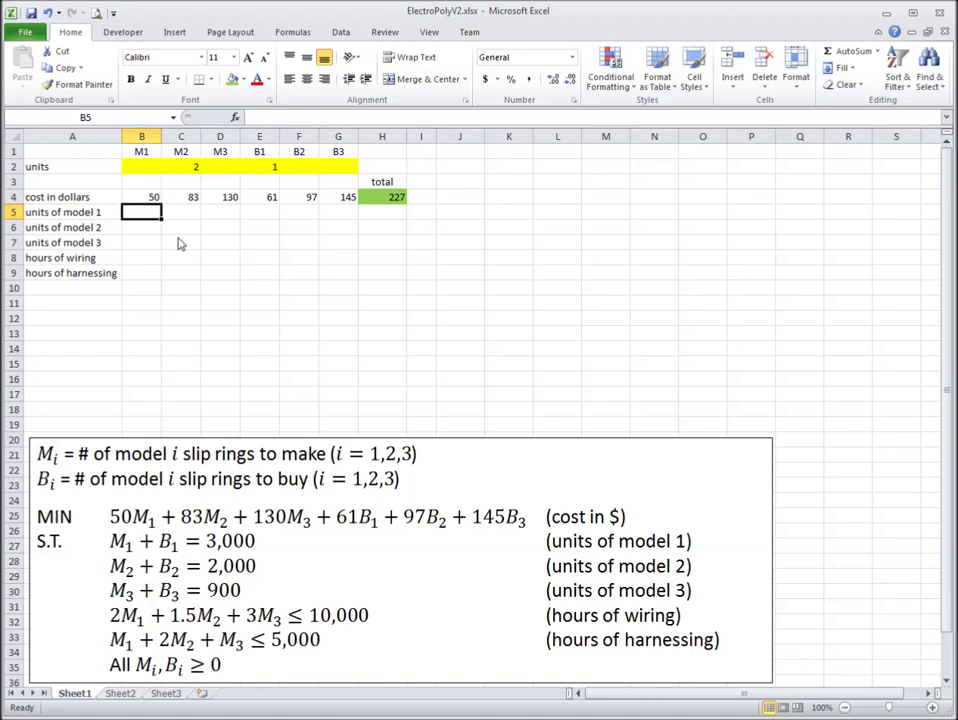
Step: Enter the model 1 coefficients 1, 0, 0, 1, 0, 0 across B5:G5
{"action": "type", "text": "1"}
{"action": "key", "text": "Tab"}
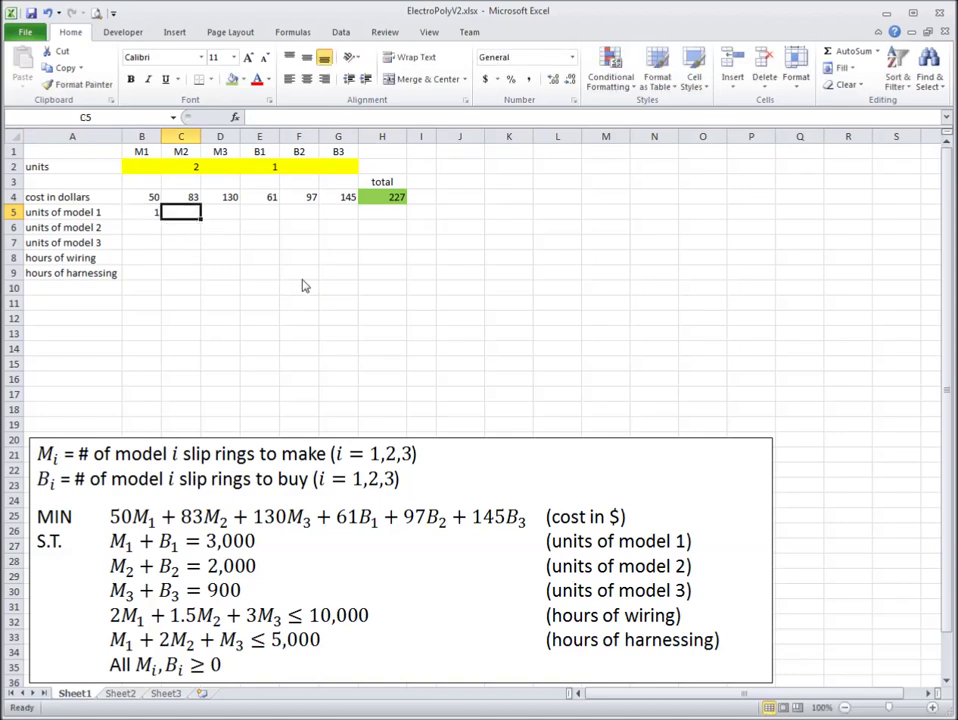
{"action": "type", "text": "0"}
{"action": "key", "text": "Tab"}
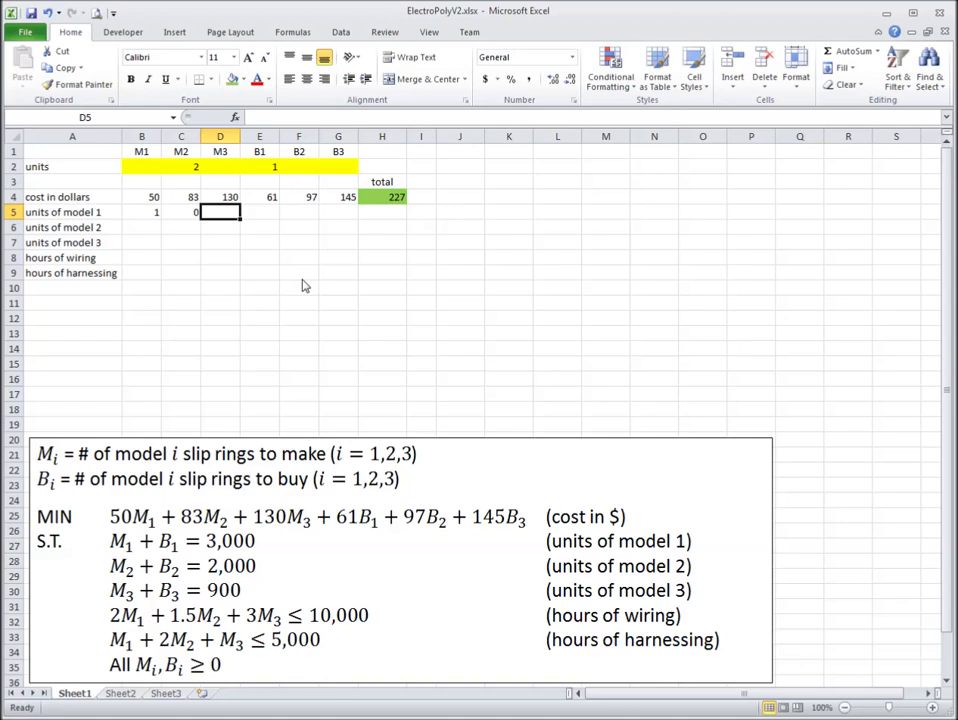
{"action": "type", "text": "0"}
{"action": "key", "text": "Tab"}
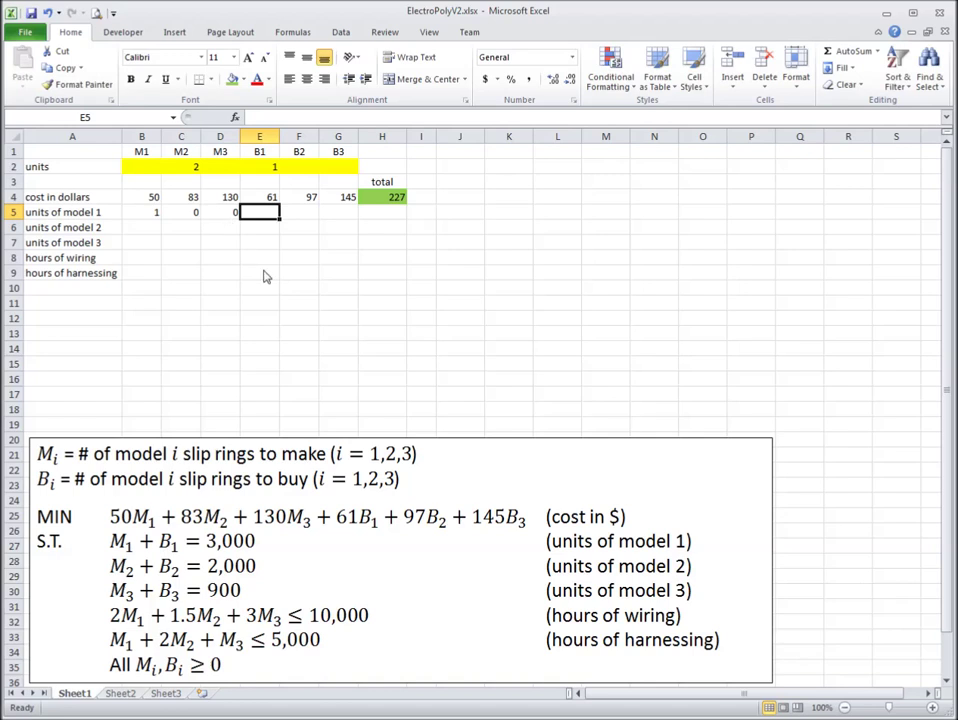
{"action": "type", "text": "1"}
{"action": "key", "text": "Tab"}
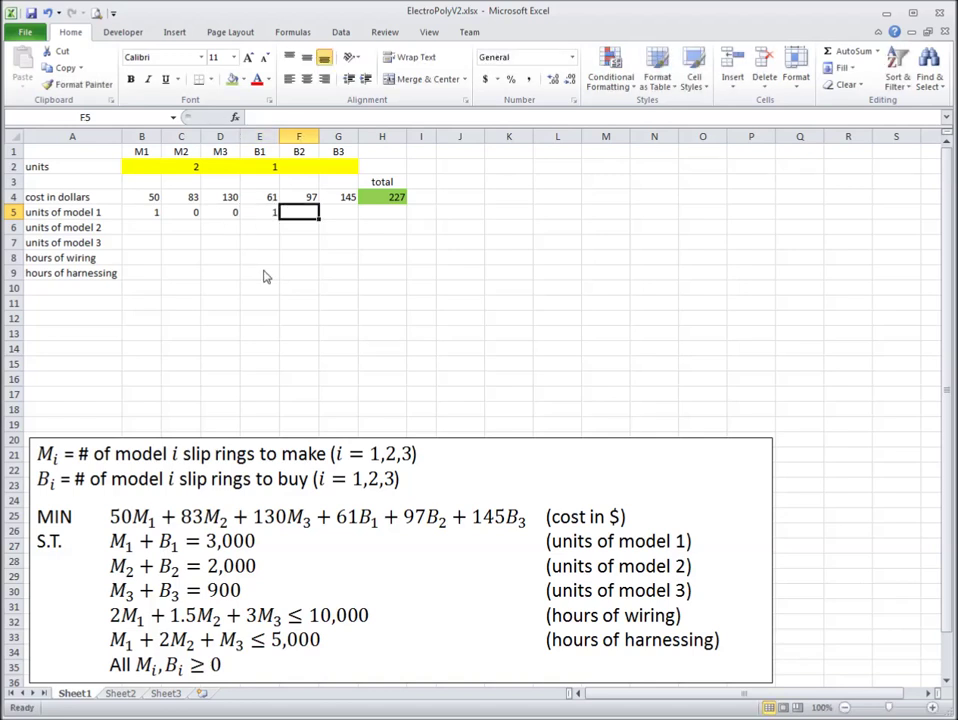
{"action": "type", "text": "0"}
{"action": "key", "text": "Tab"}
{"action": "type", "text": "0"}
{"action": "key", "text": "Tab"}
{"action": "key", "text": "shift+Tab"}
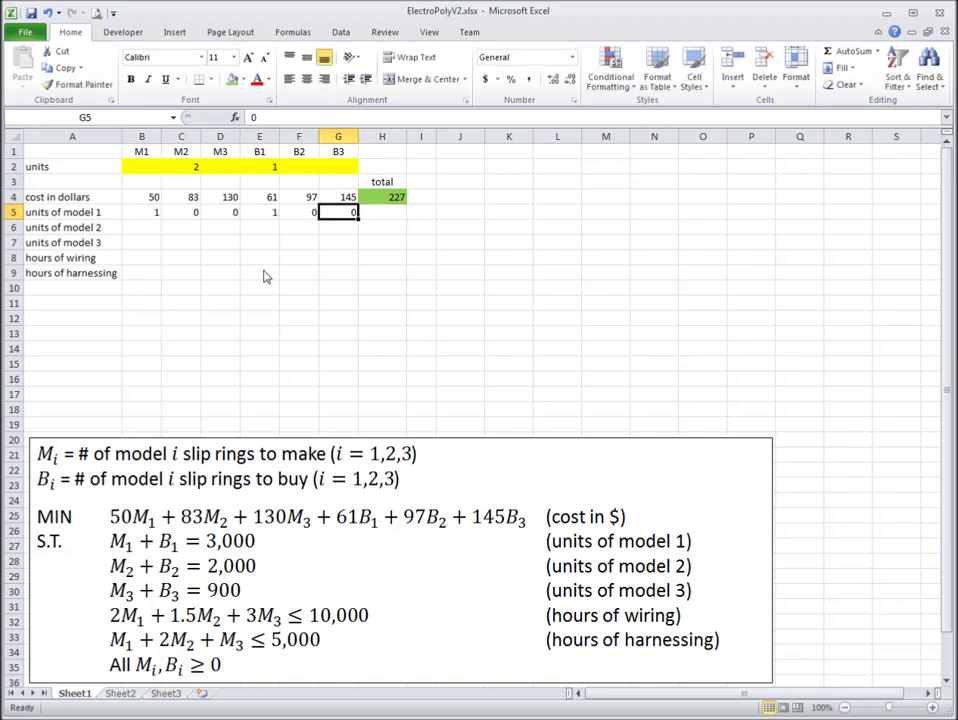
{"action": "key", "text": "shift+Tab"}
{"action": "key", "text": "shift+Tab"}
{"action": "key", "text": "shift+Tab"}
{"action": "key", "text": "shift+Tab"}
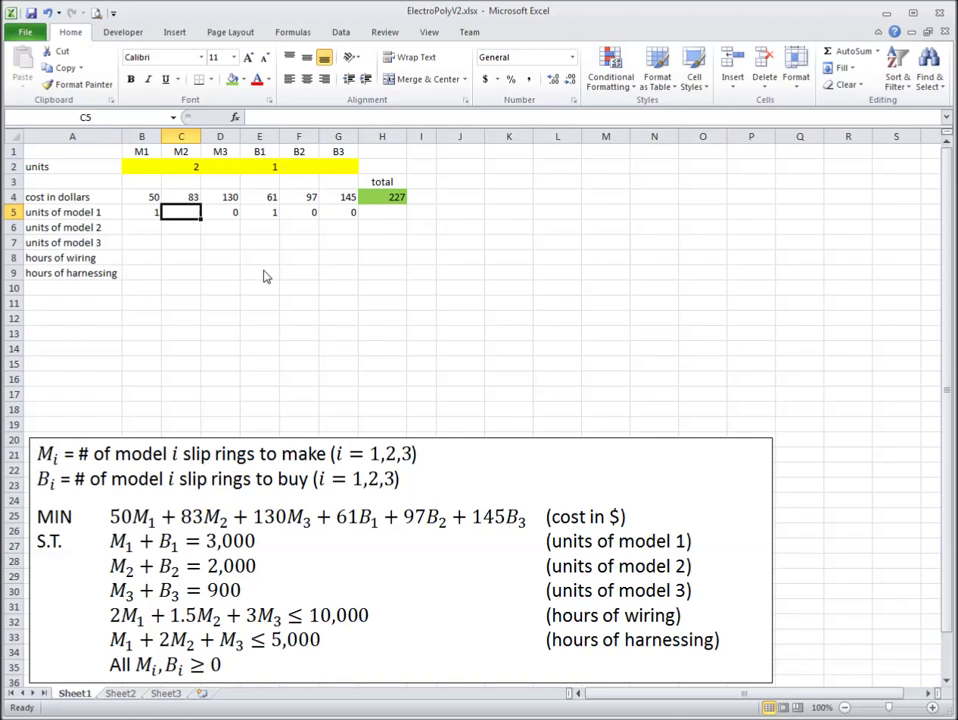
Step: Re-enter 0 for the M2 and M3 coefficients in C5 and D5
{"action": "key", "text": "Tab"}
{"action": "key", "text": "Left"}
{"action": "type", "text": "0"}
{"action": "key", "text": "Tab"}
{"action": "type", "text": "0"}
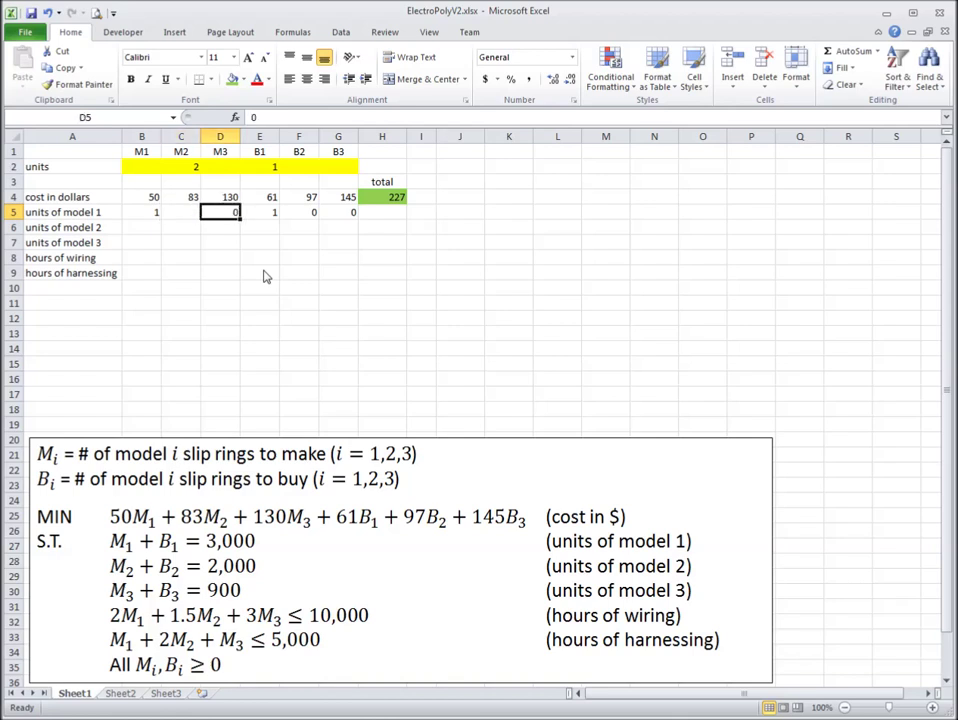
{"action": "key", "text": "Tab"}
{"action": "key", "text": "Tab"}
{"action": "key", "text": "Tab"}
{"action": "key", "text": "Tab"}
{"action": "key", "text": "Up"}
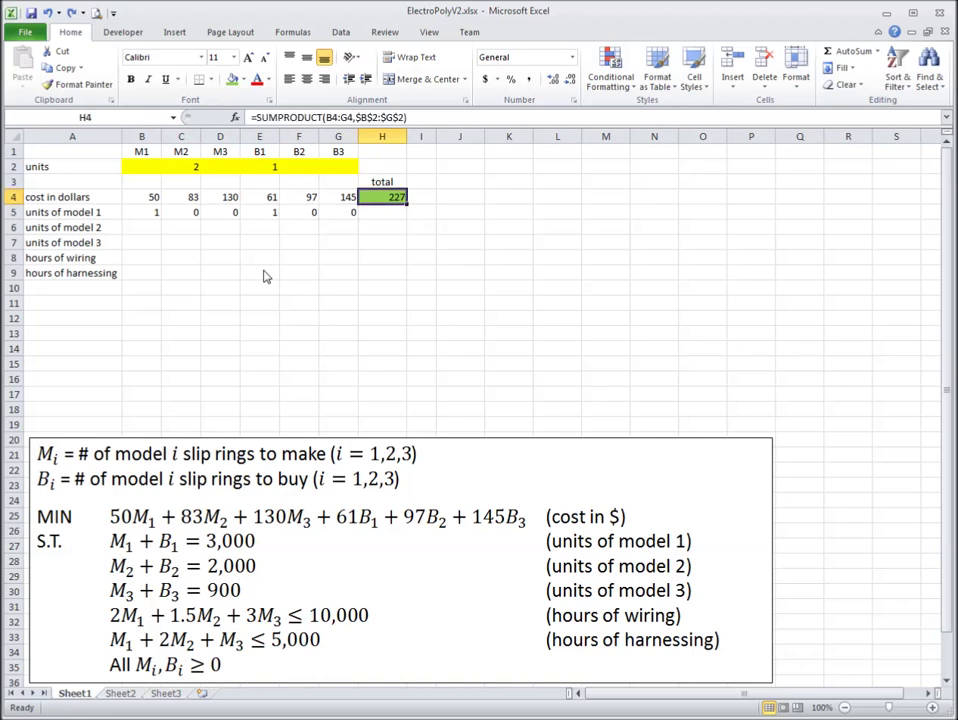
Step: Copy the H4 formula into H5 so it reads =SUMPRODUCT(B5:G5,$B$2:$G$2), showing 1
{"action": "key", "text": "ctrl+c"}
{"action": "key", "text": "Down"}
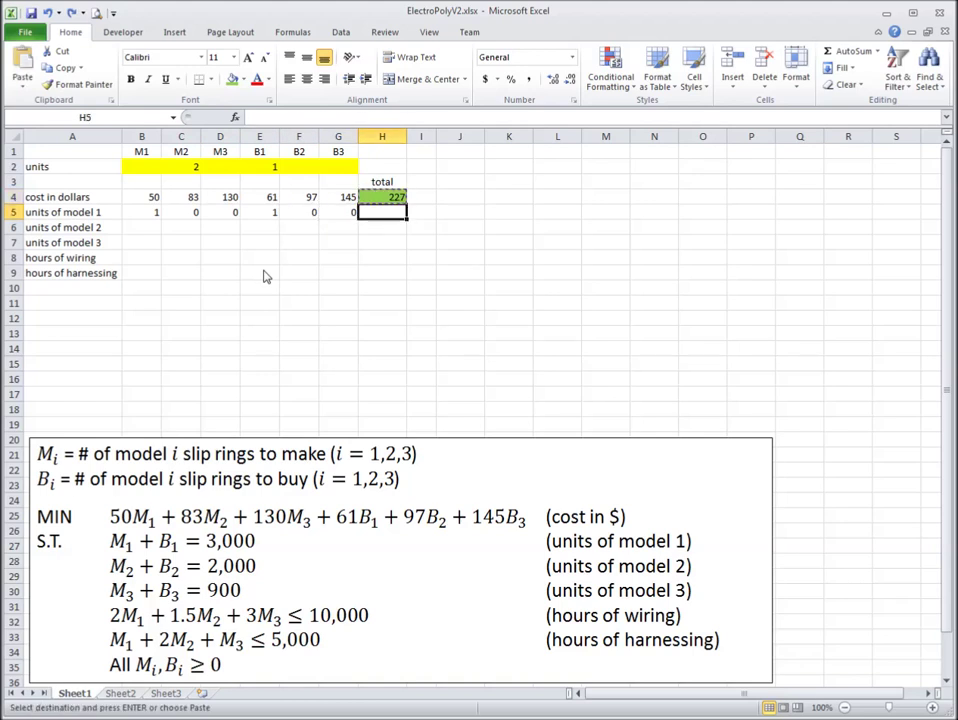
{"action": "key", "text": "ctrl+v"}
{"action": "key", "text": "Escape"}
{"action": "key", "text": "F2"}
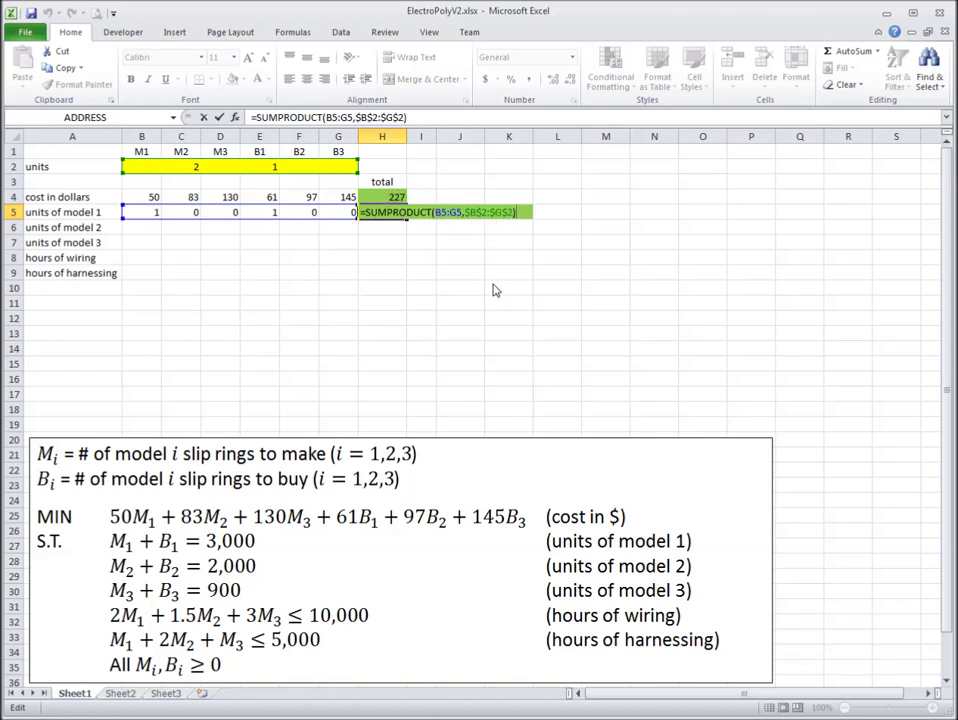
{"action": "key", "text": "ctrl+Return"}
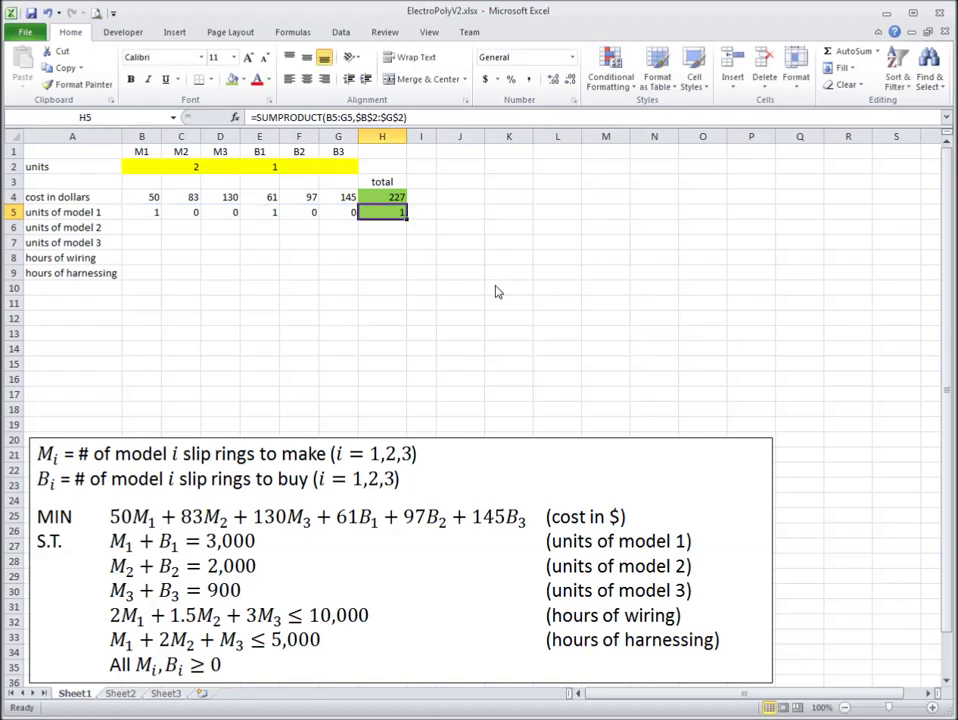
Step: Clear the 0s in C5, D5, F5 and G5, leaving 1s only under M1 and B1
{"action": "key", "text": "Up"}
{"action": "key", "text": "Up"}
{"action": "key", "text": "Up"}
{"action": "key", "text": "Left"}
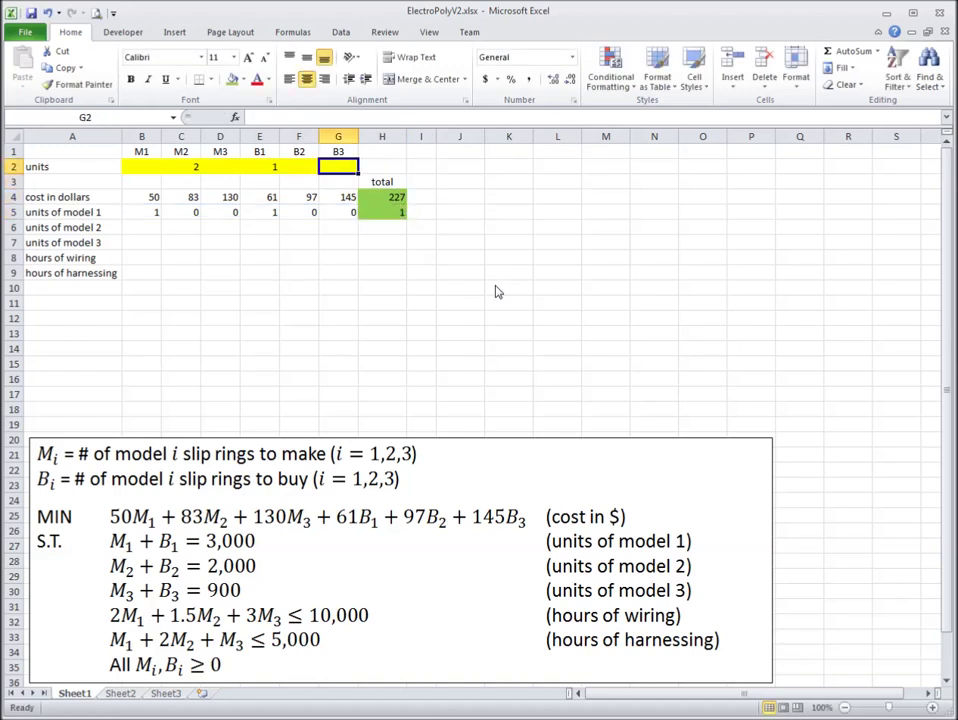
{"action": "key", "text": "shift+Left"}
{"action": "key", "text": "shift+Left"}
{"action": "key", "text": "shift+Left"}
{"action": "key", "text": "shift+Left"}
{"action": "key", "text": "shift+Left"}
{"action": "key", "text": "Right"}
{"action": "key", "text": "Left"}
{"action": "key", "text": "Left"}
{"action": "key", "text": "Left"}
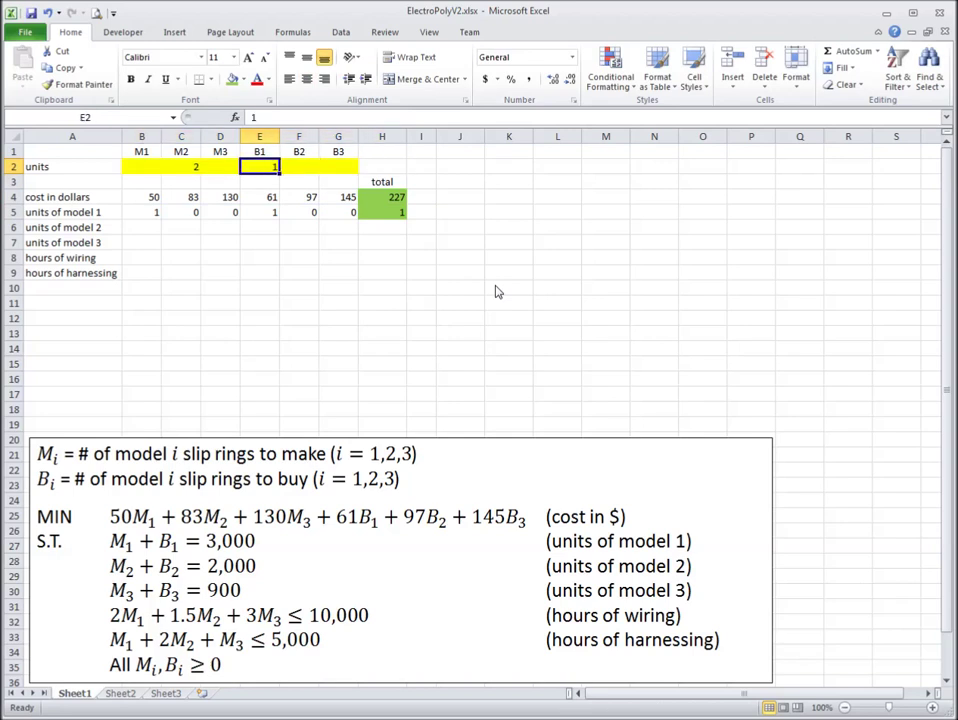
{"action": "key", "text": "Left"}
{"action": "key", "text": "Left"}
{"action": "key", "text": "Left"}
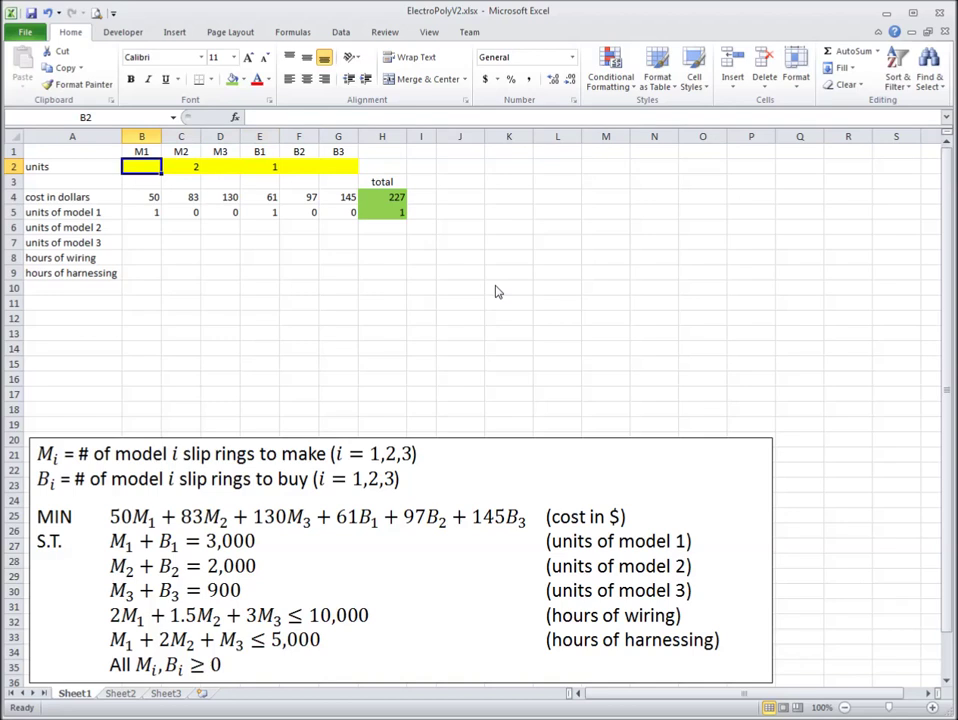
{"action": "key", "text": "Down"}
{"action": "key", "text": "Down"}
{"action": "key", "text": "Down"}
{"action": "key", "text": "Right"}
{"action": "key", "text": "Right"}
{"action": "key", "text": "Right"}
{"action": "key", "text": "Right"}
{"action": "key", "text": "Right"}
{"action": "key", "text": "Right"}
{"action": "key", "text": "Right"}
{"action": "key", "text": "Left"}
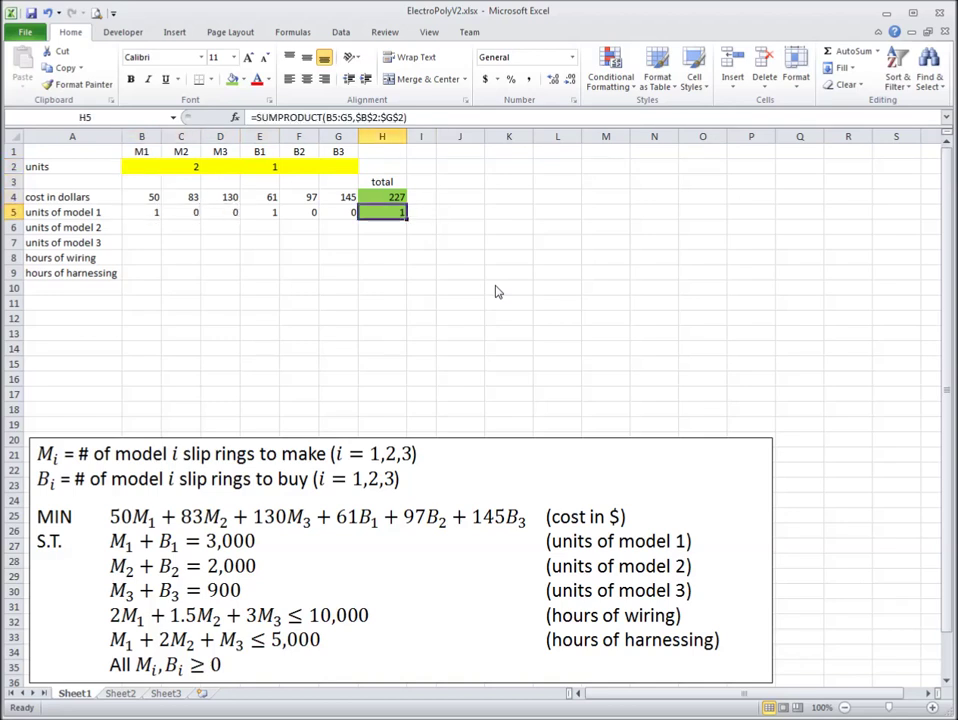
{"action": "key", "text": "Left"}
{"action": "key", "text": "Left"}
{"action": "key", "text": "Left"}
{"action": "key", "text": "Left"}
{"action": "key", "text": "Left"}
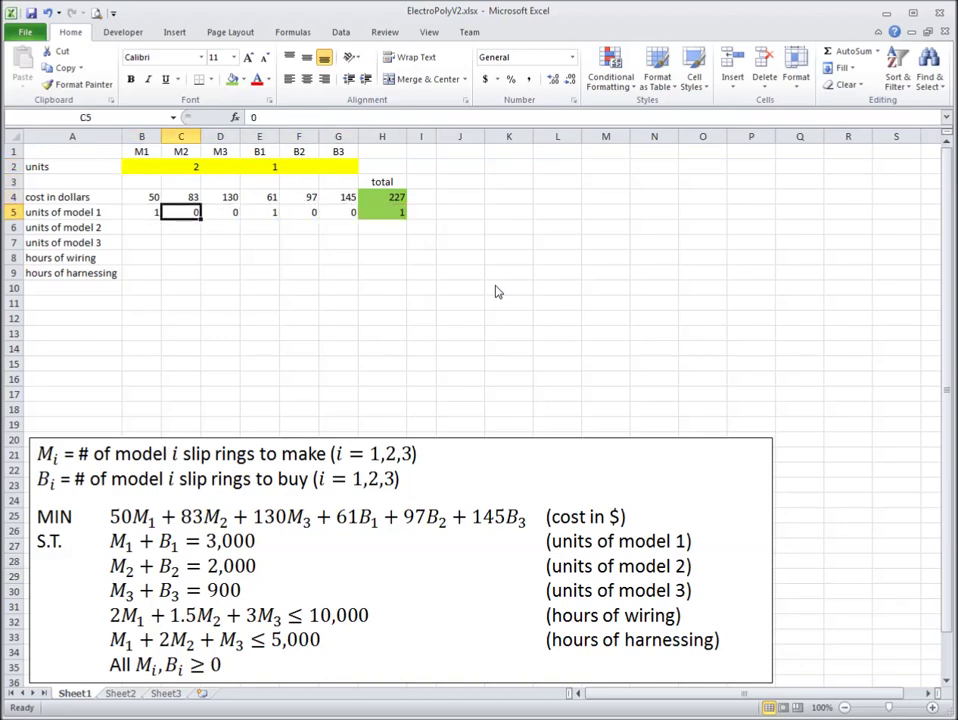
{"action": "key", "text": "Right"}
{"action": "key", "text": "Delete"}
{"action": "key", "text": "Right"}
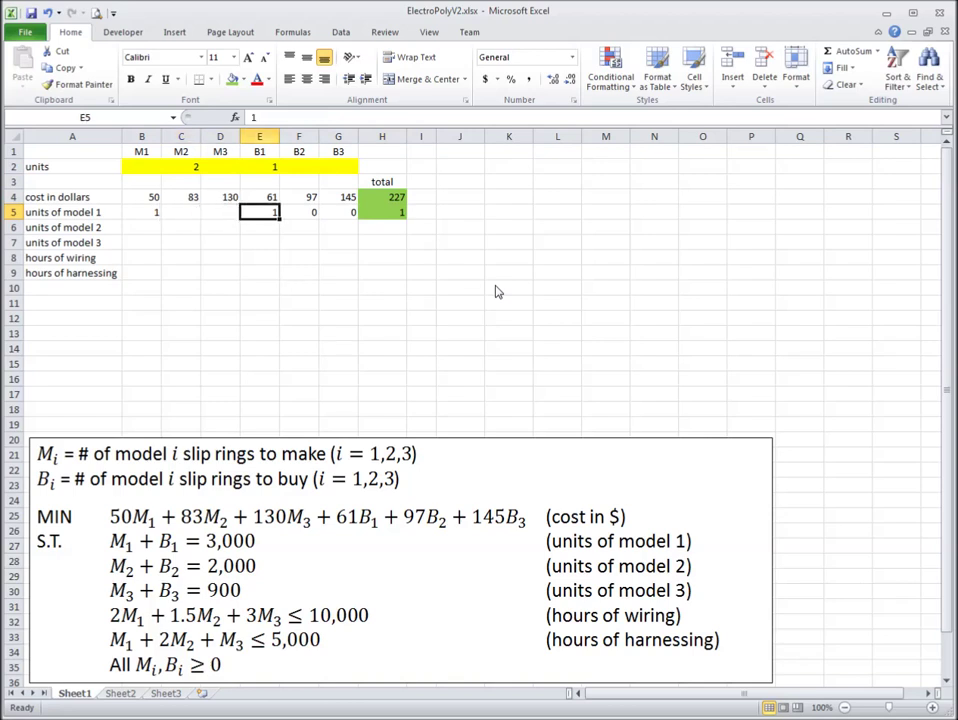
{"action": "key", "text": "Right"}
{"action": "key", "text": "Delete"}
{"action": "key", "text": "Right"}
{"action": "key", "text": "Delete"}
Step: Re-enter H5's =SUMPRODUCT(B5:G5,$B$2:$G$2) model 1 total formula
{"action": "key", "text": "Left"}
{"action": "key", "text": "Left"}
{"action": "key", "text": "Right"}
{"action": "key", "text": "Right"}
{"action": "key", "text": "Right"}
{"action": "key", "text": "F2"}
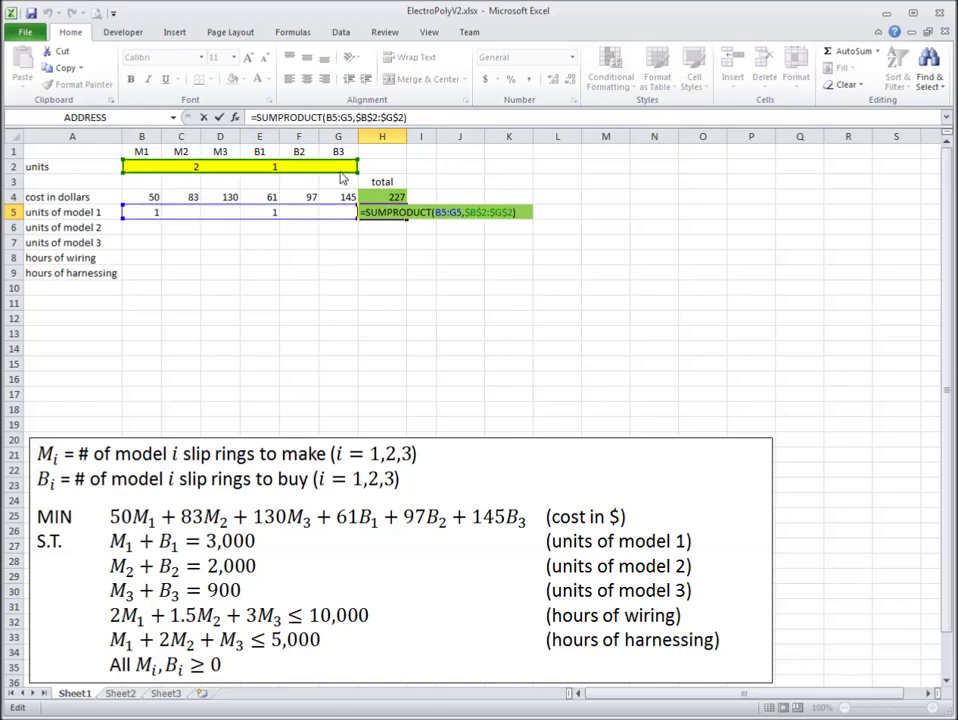
{"action": "key", "text": "ctrl+Return"}
Step: Copy the H5 SUMPRODUCT total formula into H6:H9
{"action": "key", "text": "Left"}
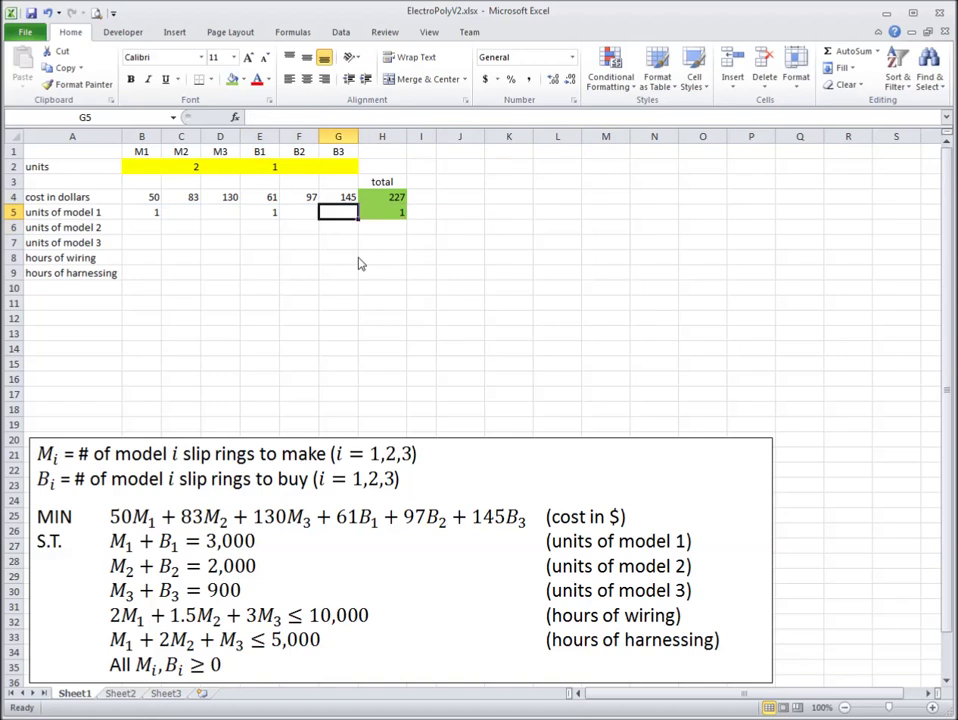
{"action": "key", "text": "Down"}
{"action": "key", "text": "Left"}
{"action": "key", "text": "Left"}
{"action": "key", "text": "Left"}
{"action": "key", "text": "Left"}
{"action": "key", "text": "Left"}
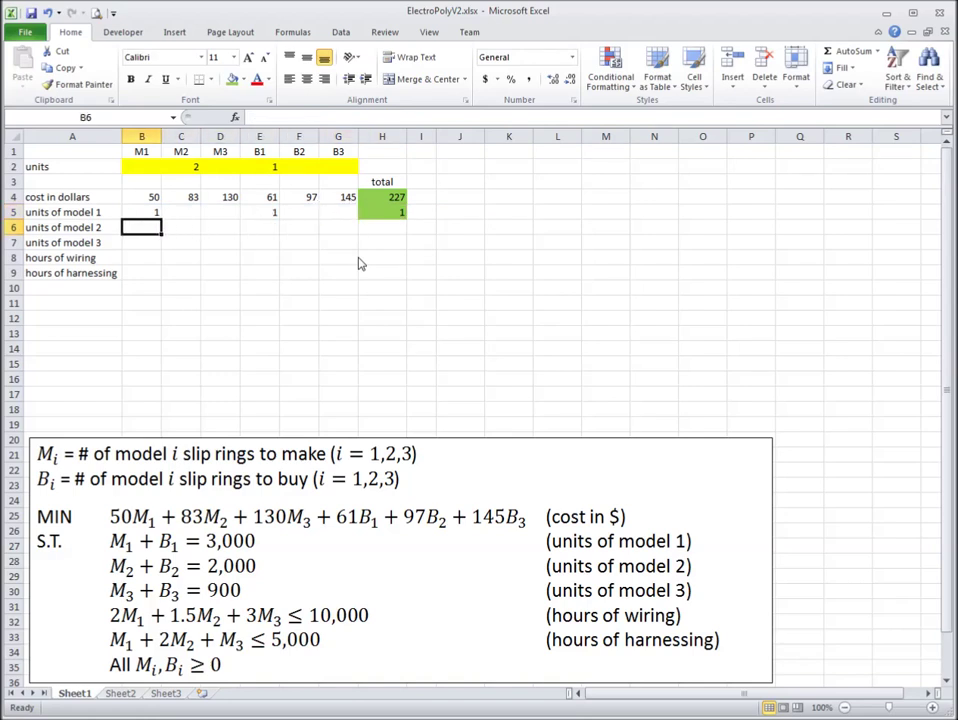
{"action": "key", "text": "Right"}
{"action": "key", "text": "Right"}
{"action": "key", "text": "Right"}
{"action": "key", "text": "Right"}
{"action": "key", "text": "Right"}
{"action": "key", "text": "Right"}
{"action": "key", "text": "Up"}
{"action": "key", "text": "ctrl+c"}
{"action": "key", "text": "Down"}
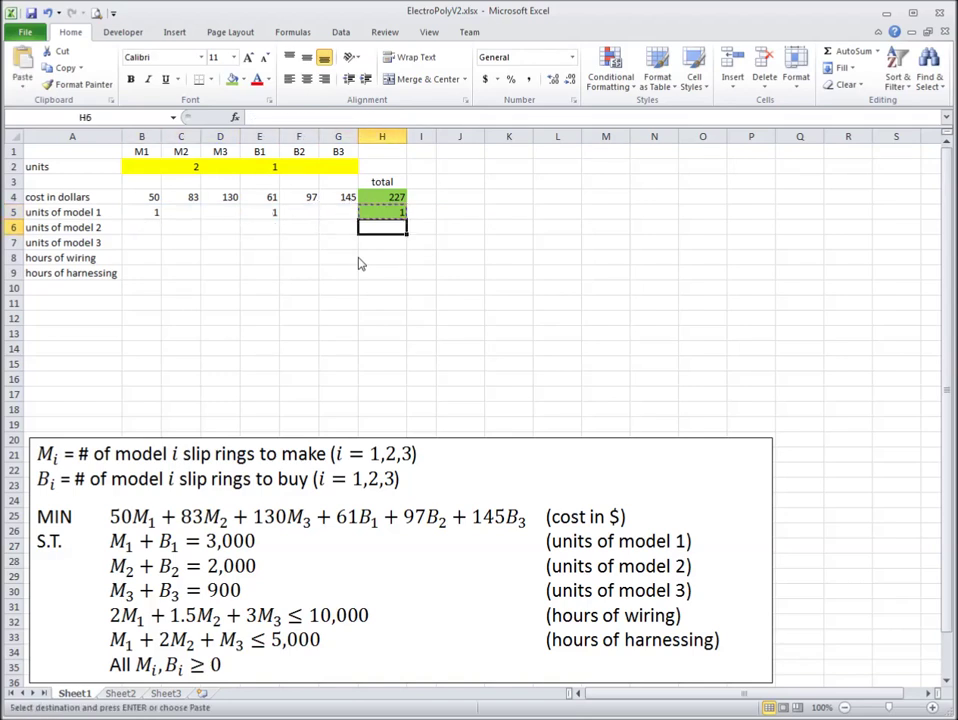
{"action": "key", "text": "shift+Down"}
{"action": "key", "text": "shift+Down"}
{"action": "key", "text": "shift+Down"}
{"action": "key", "text": "ctrl+v"}
{"action": "key", "text": "Escape"}
{"action": "key", "text": "Down"}
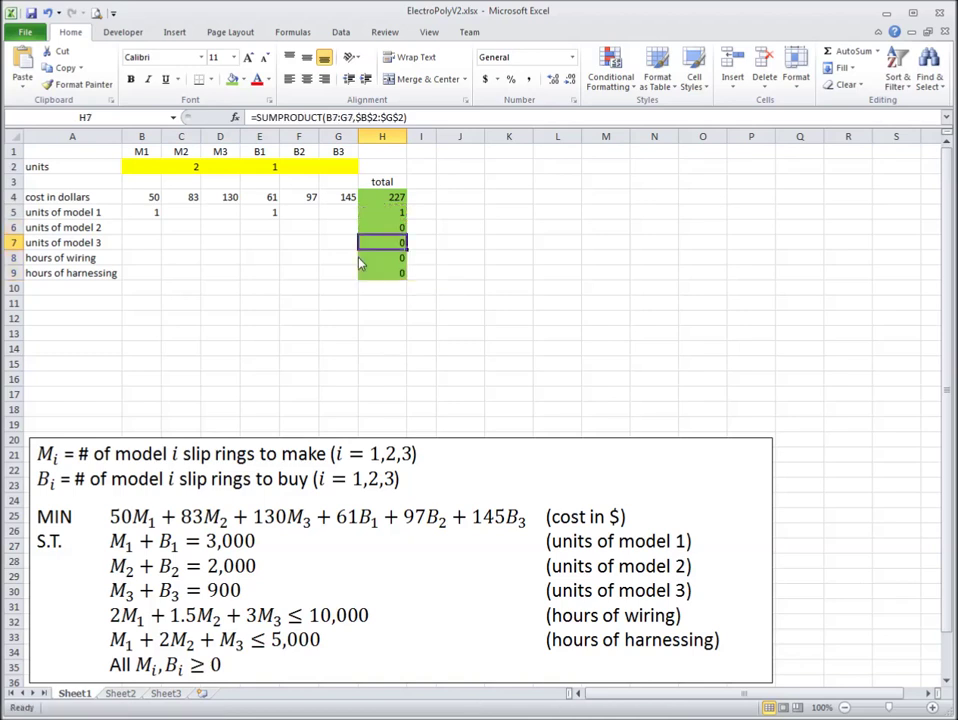
Step: Enter 1 under M2 and B2 (C6 and F6) for model 2
{"action": "key", "text": "Left"}
{"action": "key", "text": "Down"}
{"action": "key", "text": "Down"}
{"action": "key", "text": "Up"}
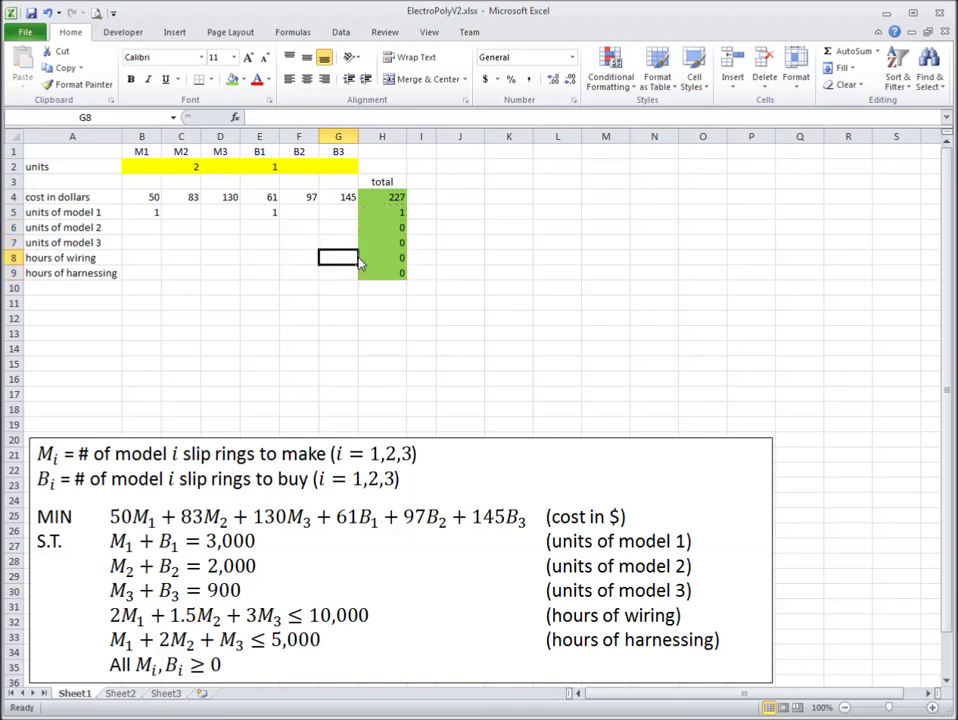
{"action": "key", "text": "Up"}
{"action": "key", "text": "Left"}
{"action": "key", "text": "Left"}
{"action": "key", "text": "Up"}
{"action": "key", "text": "Left"}
{"action": "key", "text": "Left"}
{"action": "key", "text": "Right"}
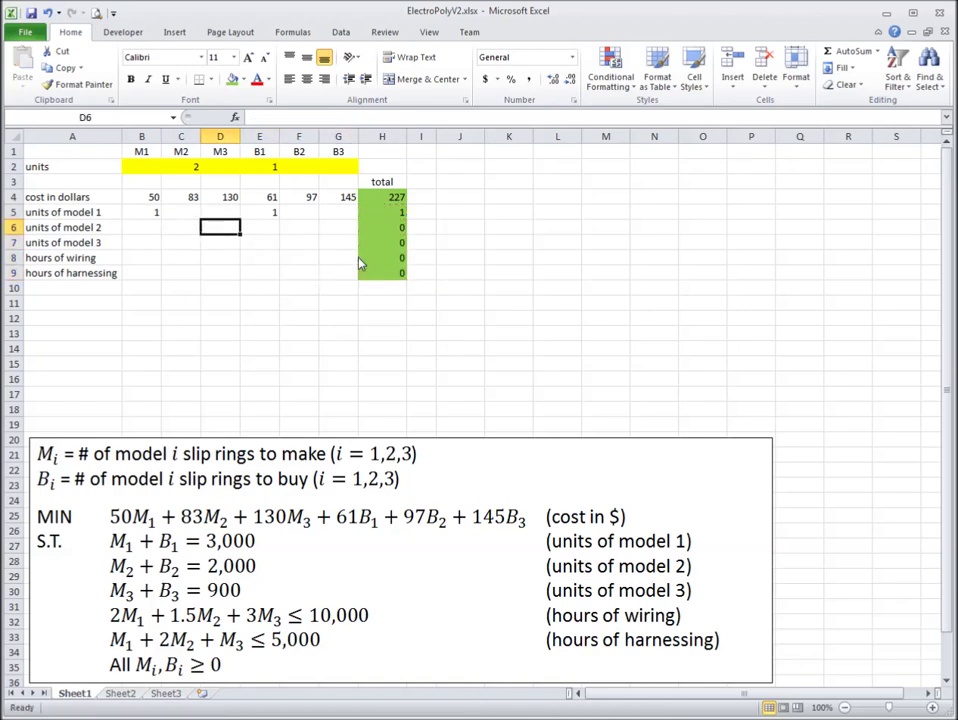
{"action": "key", "text": "Right"}
{"action": "key", "text": "Right"}
{"action": "key", "text": "Right"}
{"action": "key", "text": "Right"}
{"action": "key", "text": "F2"}
{"action": "key", "text": "Escape"}
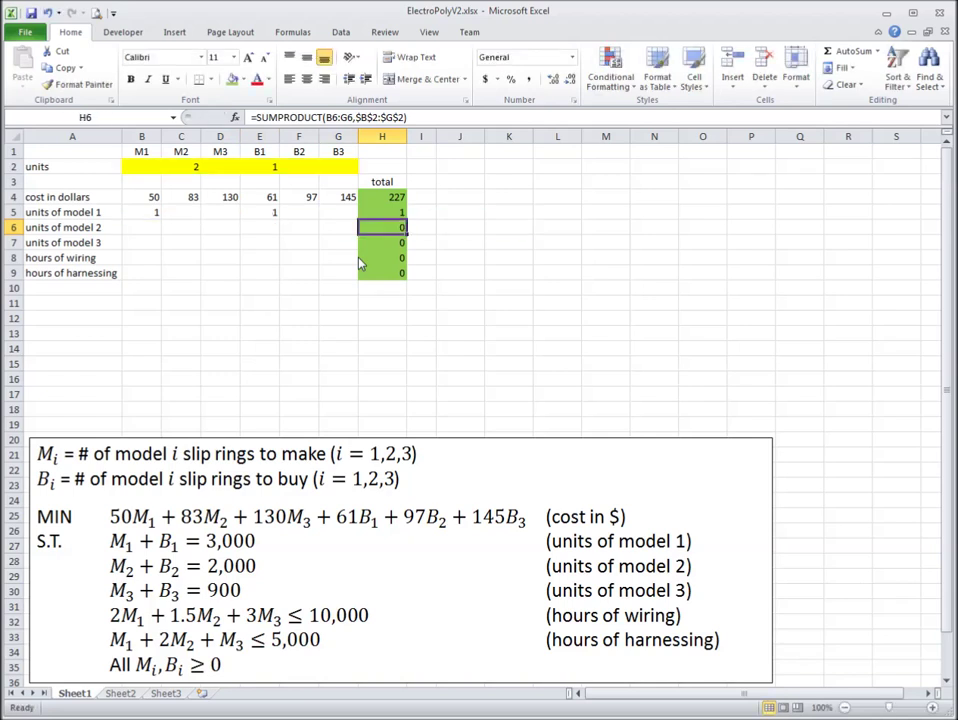
{"action": "key", "text": "Left"}
{"action": "key", "text": "Left"}
{"action": "key", "text": "Left"}
{"action": "key", "text": "Left"}
{"action": "key", "text": "Left"}
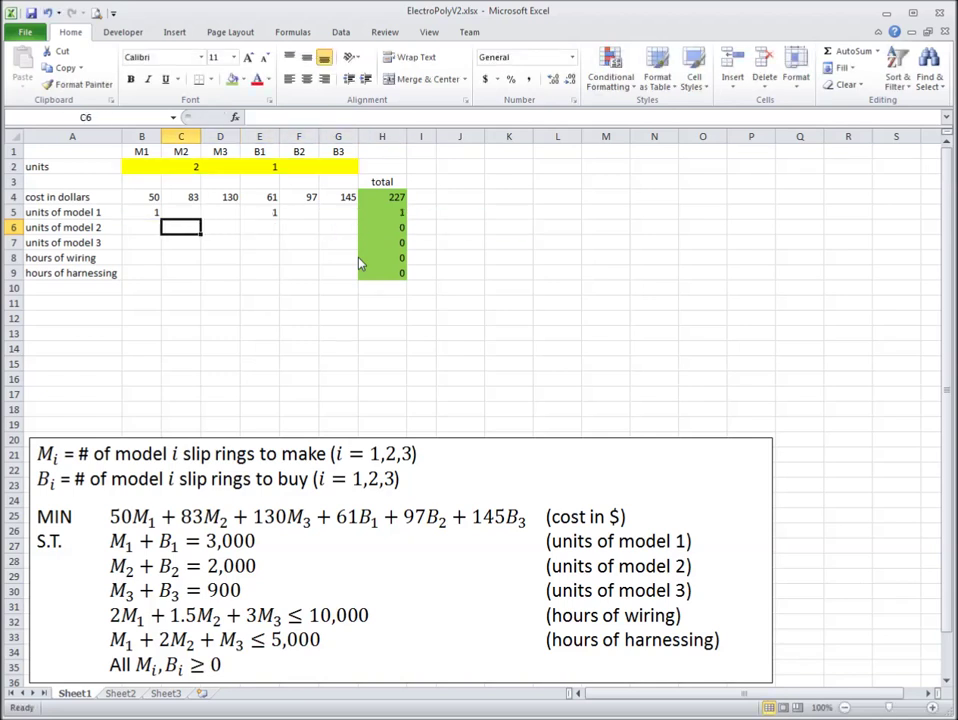
{"action": "type", "text": "1"}
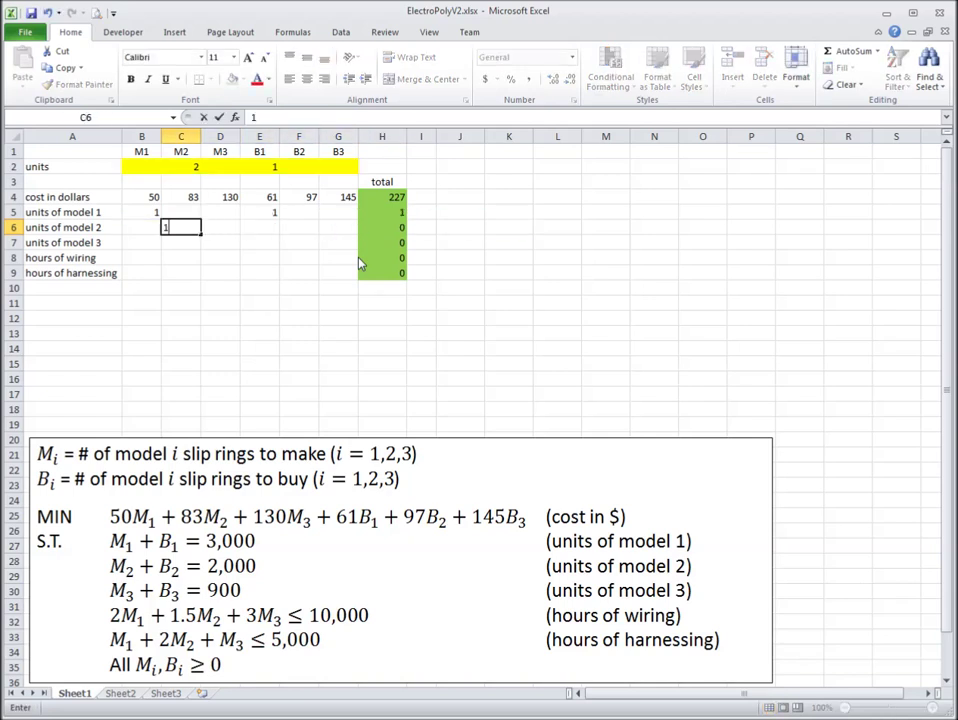
{"action": "key", "text": "Right"}
{"action": "key", "text": "Right"}
{"action": "key", "text": "Right"}
{"action": "type", "text": "1"}
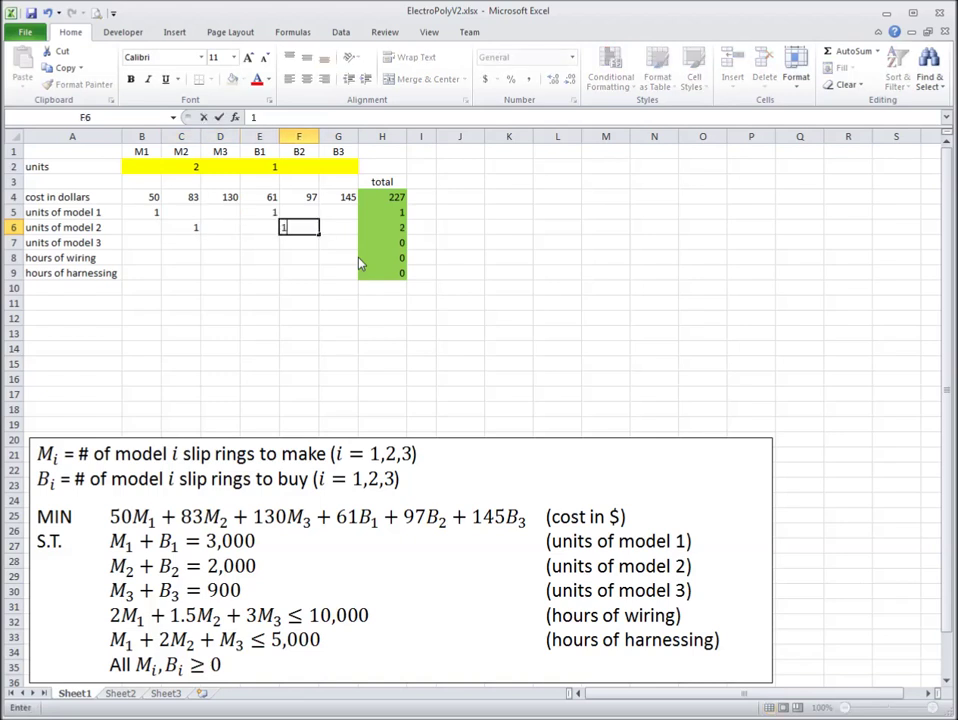
{"action": "key", "text": "Return"}
Step: Enter 1 under M3 and B3 (D7 and G7) for model 3
{"action": "key", "text": "Up"}
{"action": "key", "text": "Left"}
{"action": "key", "text": "Left"}
{"action": "key", "text": "Left"}
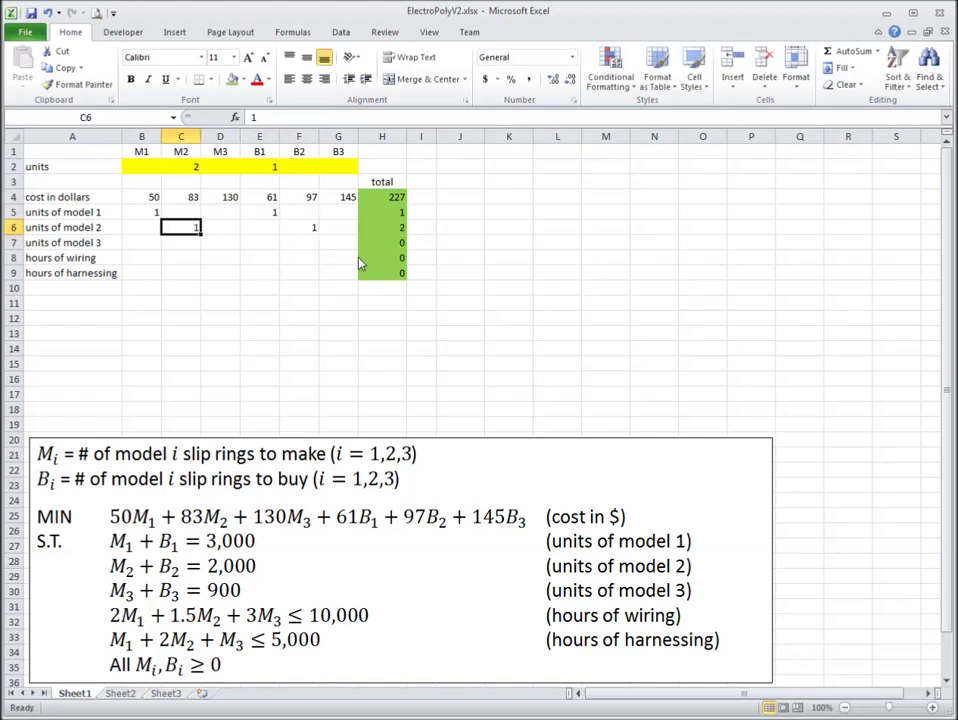
{"action": "key", "text": "Right"}
{"action": "key", "text": "Right"}
{"action": "key", "text": "Right"}
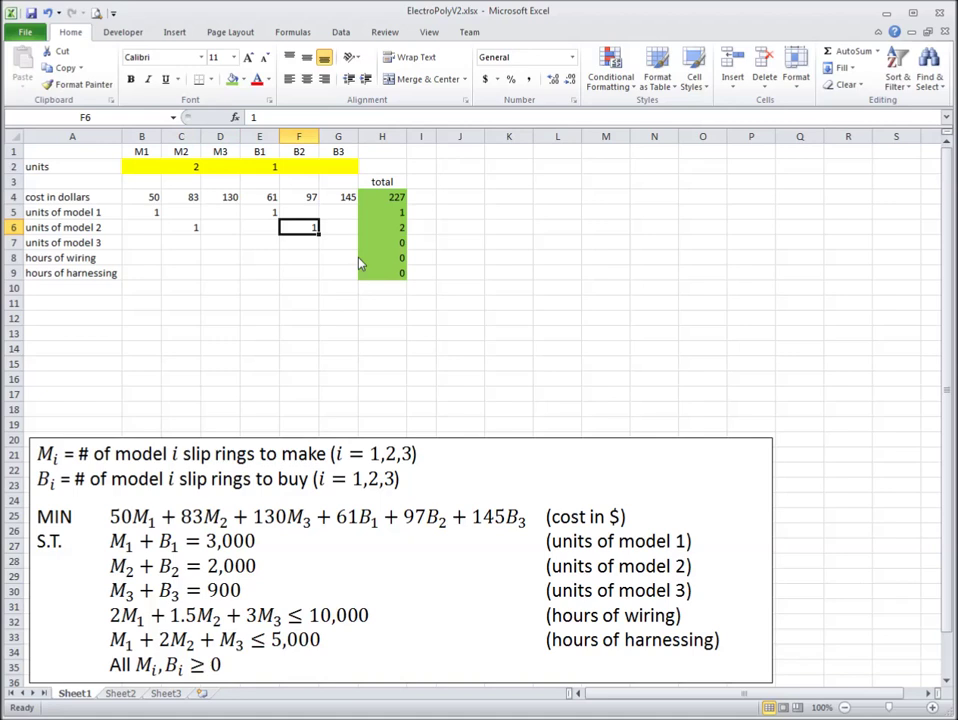
{"action": "key", "text": "Down"}
{"action": "key", "text": "Left"}
{"action": "key", "text": "Left"}
{"action": "type", "text": "1"}
{"action": "key", "text": "Right"}
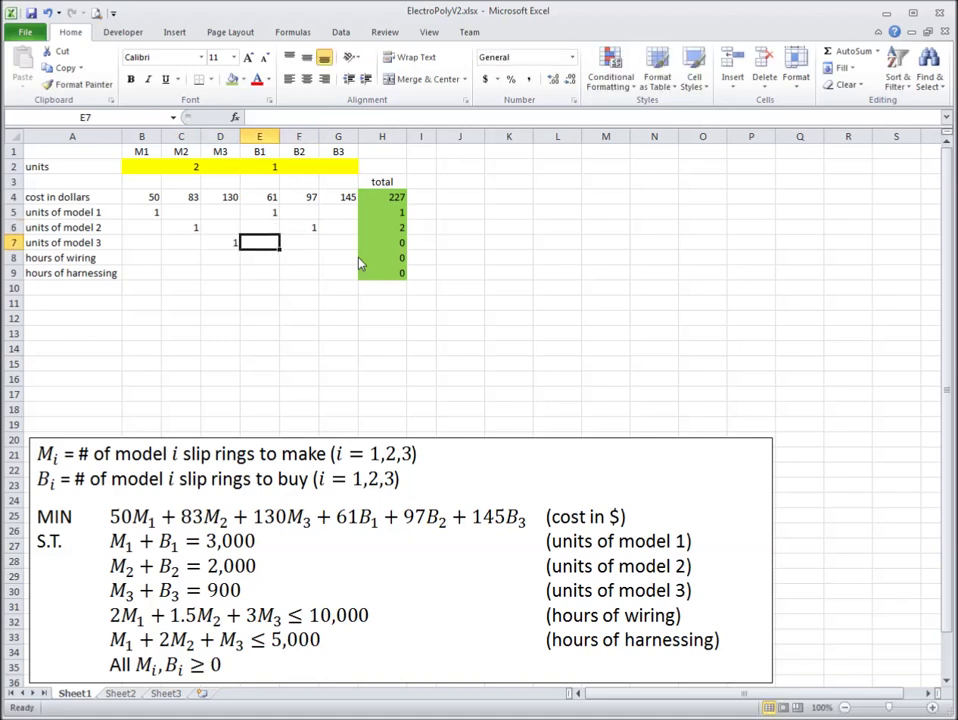
{"action": "key", "text": "Right"}
{"action": "key", "text": "Right"}
{"action": "type", "text": "1"}
{"action": "key", "text": "Return"}
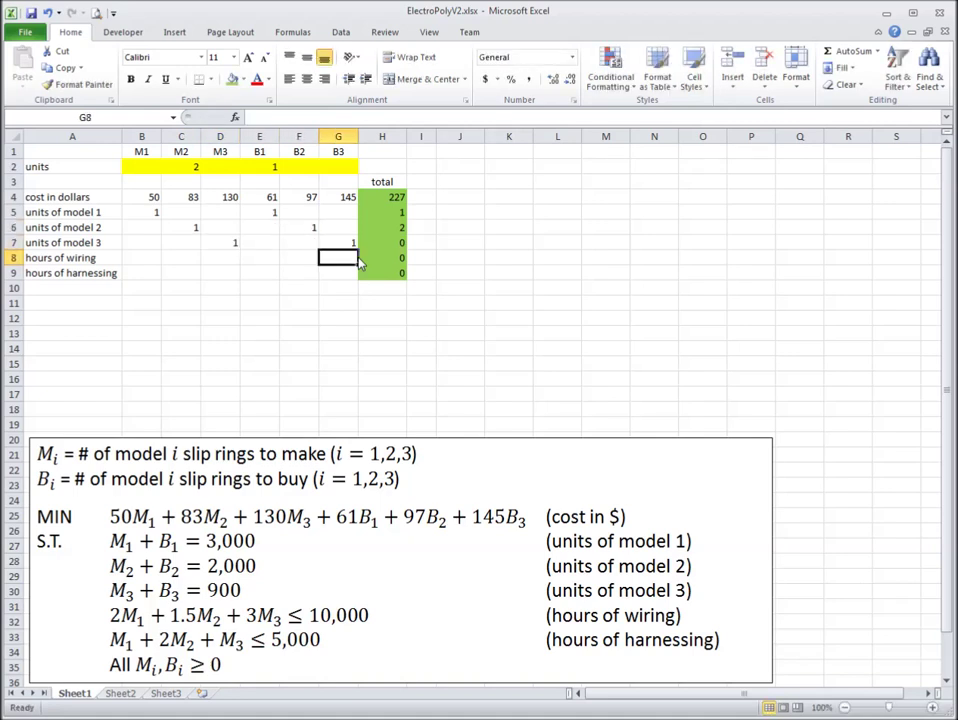
Step: Enter wiring hours 2, 1.5 and 3 for M1–M3 in B8:D8
{"action": "key", "text": "Left"}
{"action": "key", "text": "Left"}
{"action": "key", "text": "Left"}
{"action": "key", "text": "Left"}
{"action": "key", "text": "Left"}
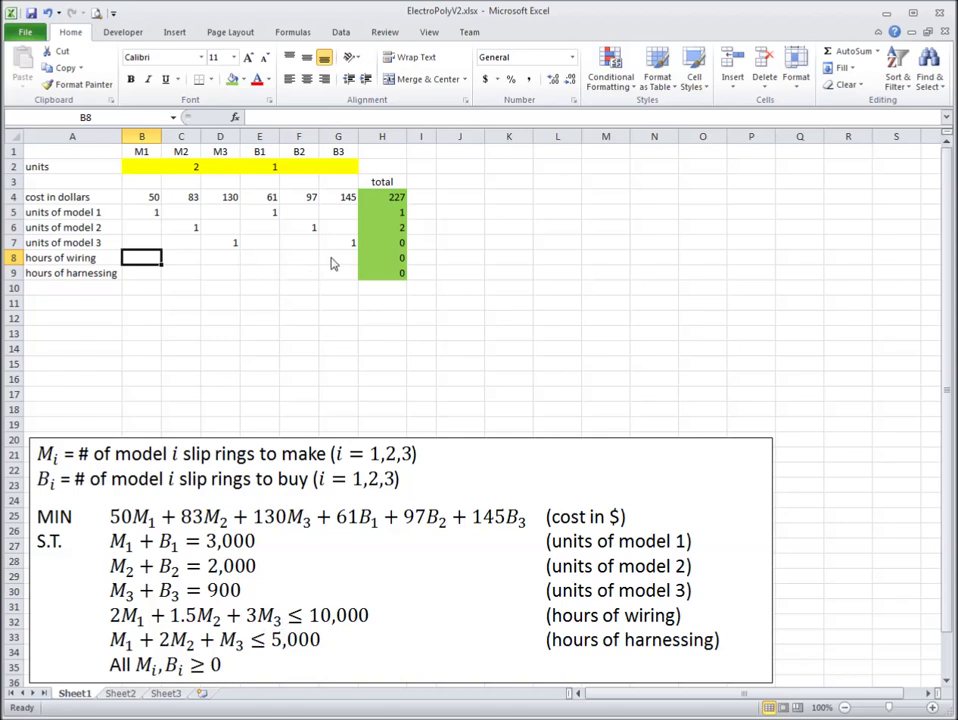
{"action": "type", "text": "2"}
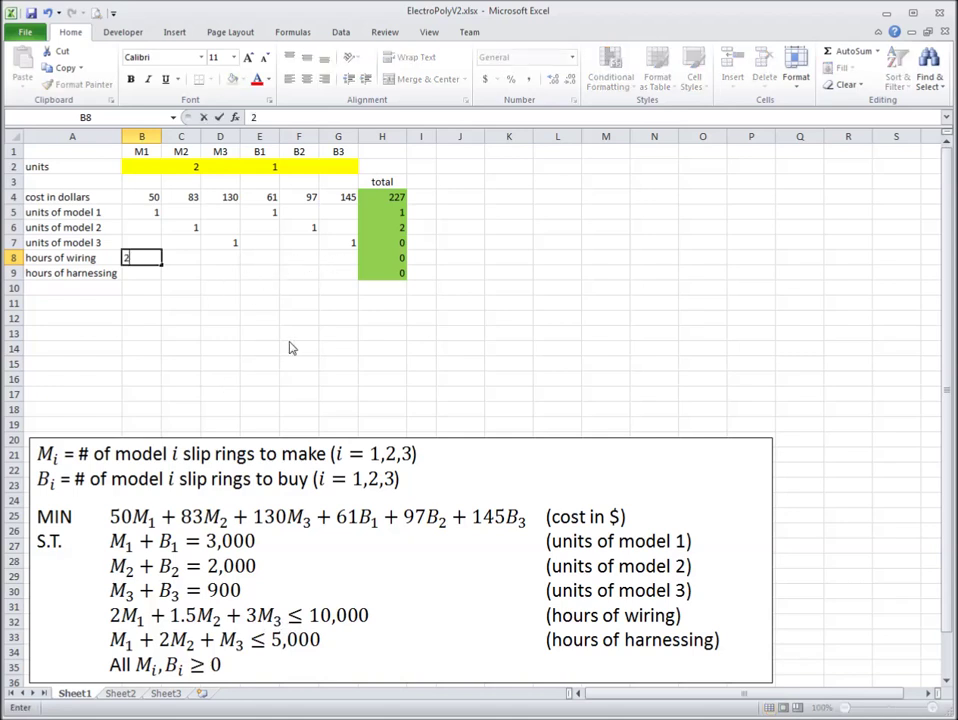
{"action": "key", "text": "Tab"}
{"action": "type", "text": "1.5"}
{"action": "key", "text": "Tab"}
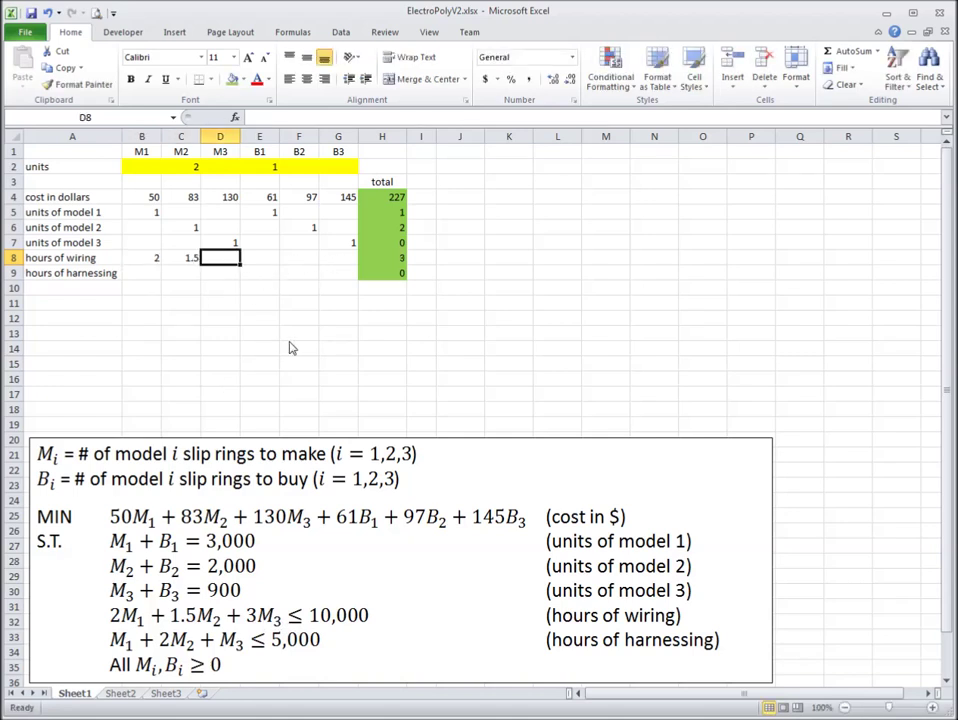
{"action": "type", "text": "3"}
{"action": "key", "text": "Tab"}
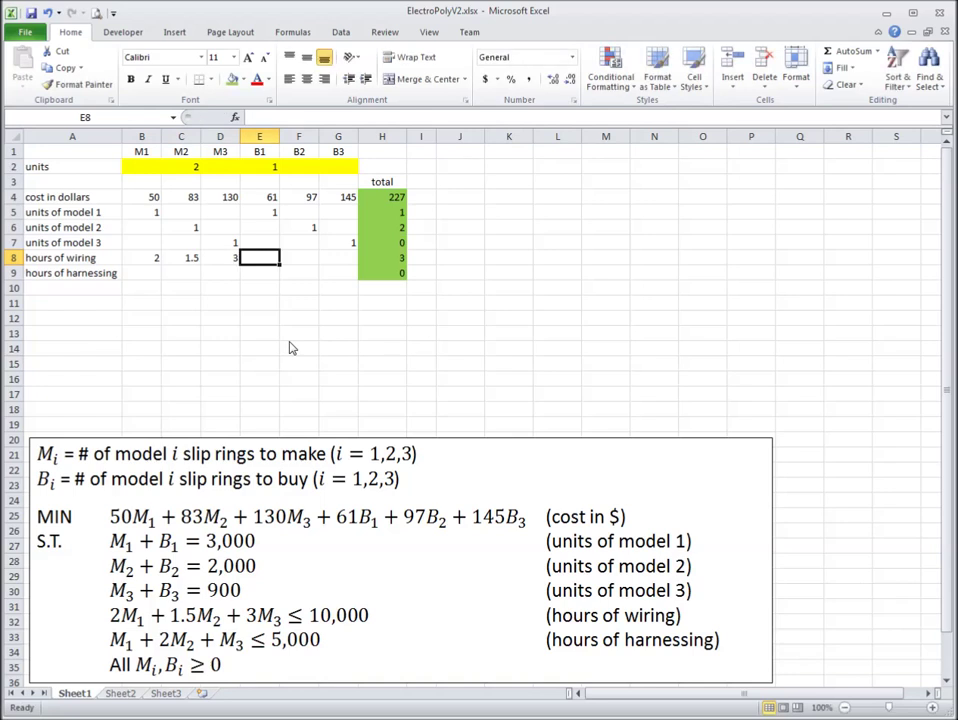
Step: Enter harnessing hours 1, 2 and 1 for M1–M3 in B9:D9
{"action": "key", "text": "Left"}
{"action": "key", "text": "Right"}
{"action": "key", "text": "Right"}
{"action": "key", "text": "Right"}
{"action": "key", "text": "Right"}
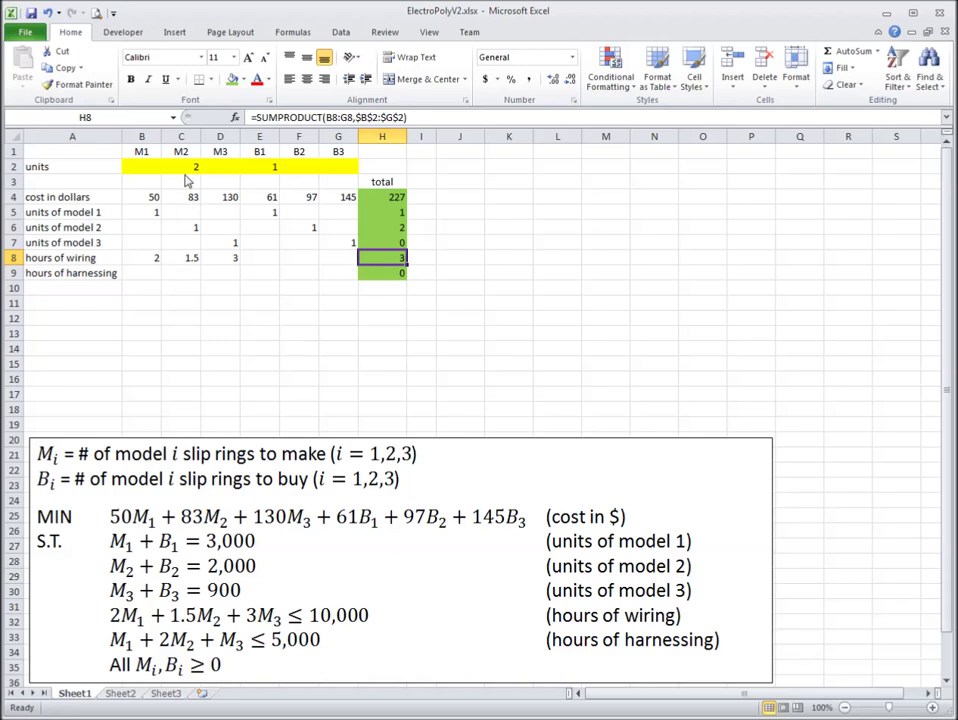
{"action": "key", "text": "Down"}
{"action": "key", "text": "Left"}
{"action": "key", "text": "Left"}
{"action": "key", "text": "Left"}
{"action": "key", "text": "Left"}
{"action": "key", "text": "Left"}
{"action": "key", "text": "Left"}
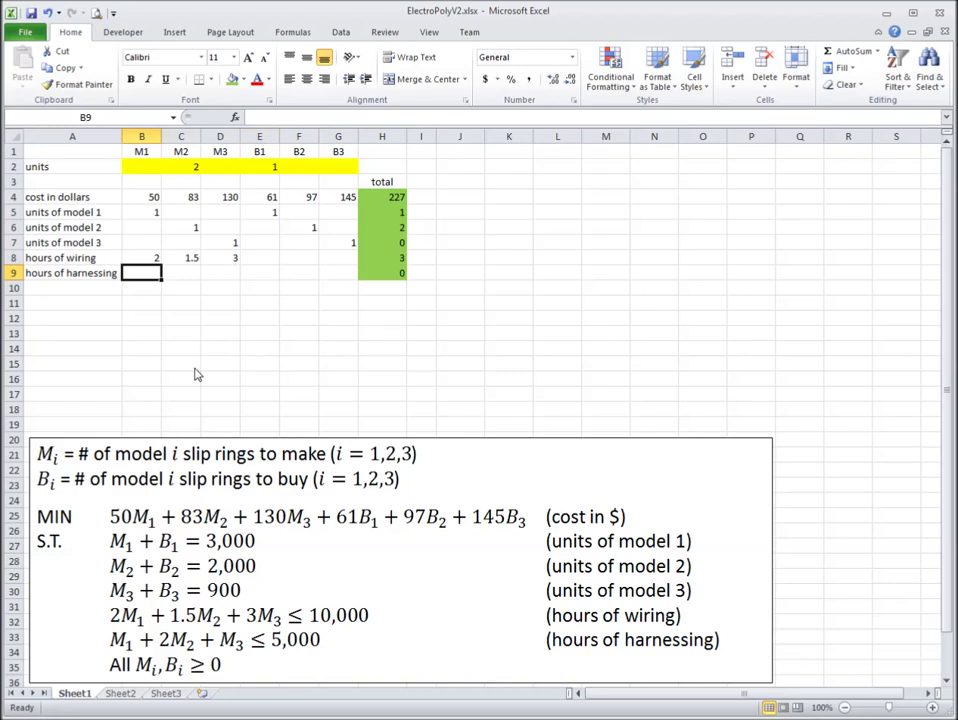
{"action": "type", "text": "1"}
{"action": "key", "text": "Tab"}
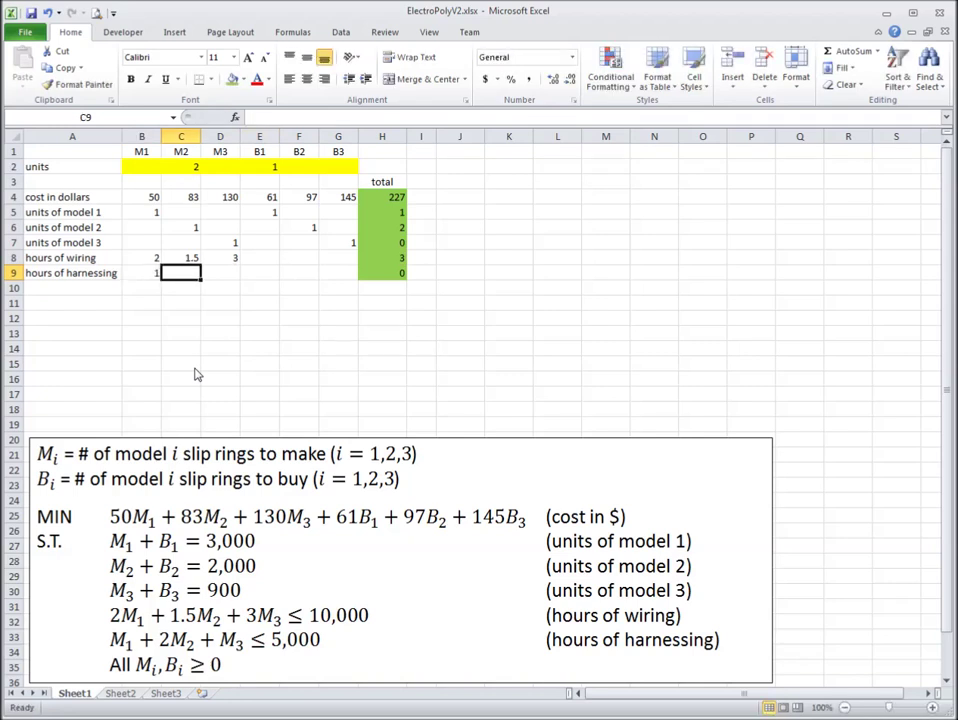
{"action": "type", "text": "2"}
{"action": "key", "text": "Tab"}
{"action": "type", "text": "1"}
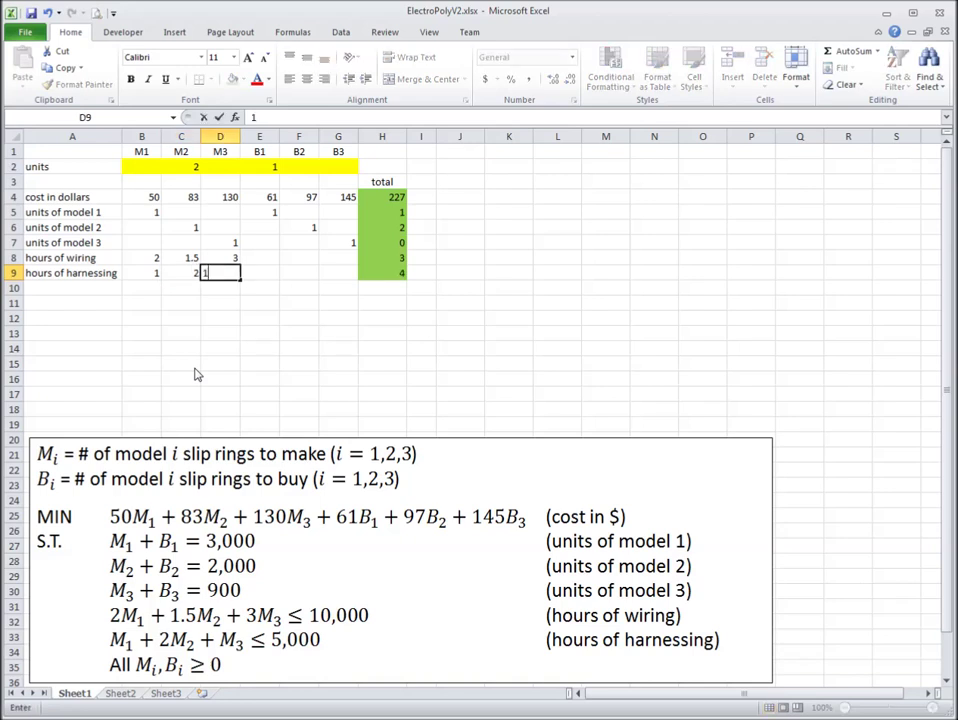
{"action": "key", "text": "Tab"}
{"action": "key", "text": "Tab"}
{"action": "key", "text": "Tab"}
{"action": "key", "text": "Tab"}
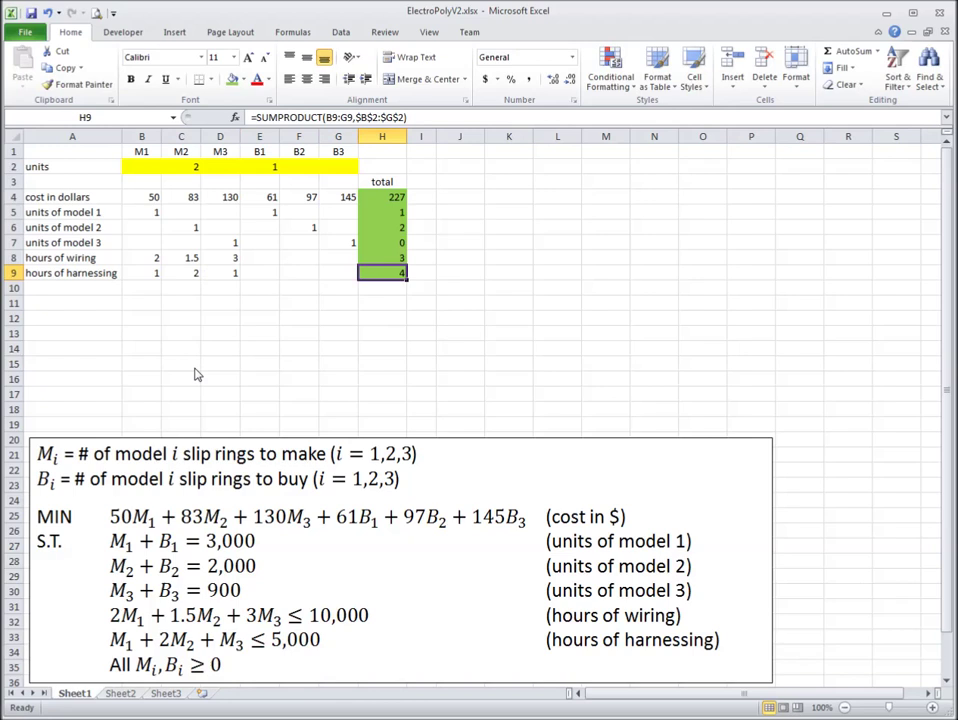
{"action": "key", "text": "Tab"}
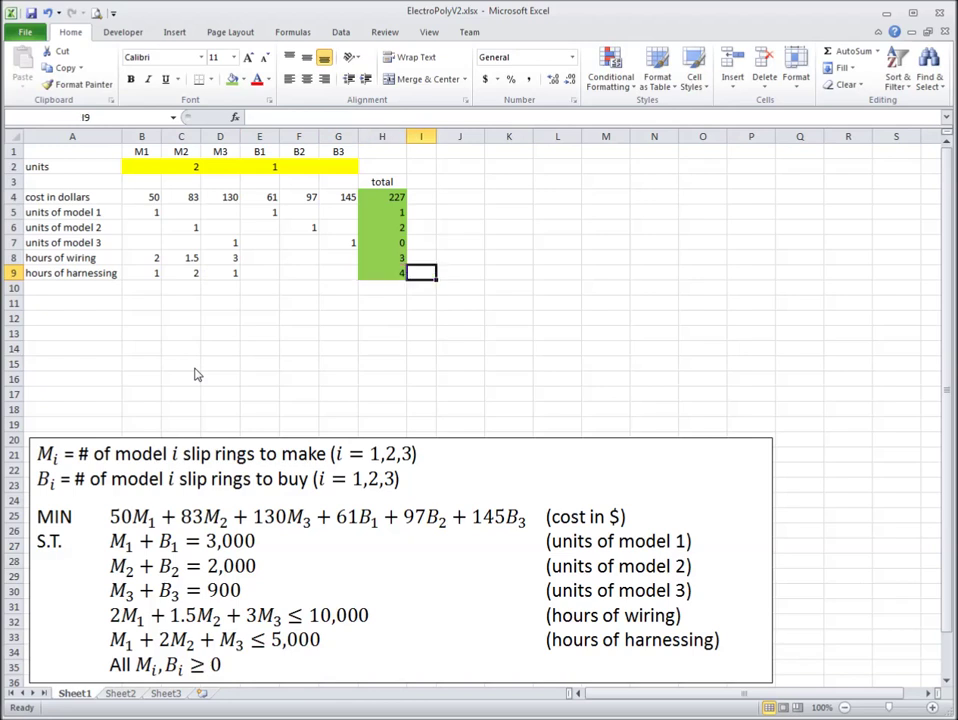
{"action": "key", "text": "Left"}
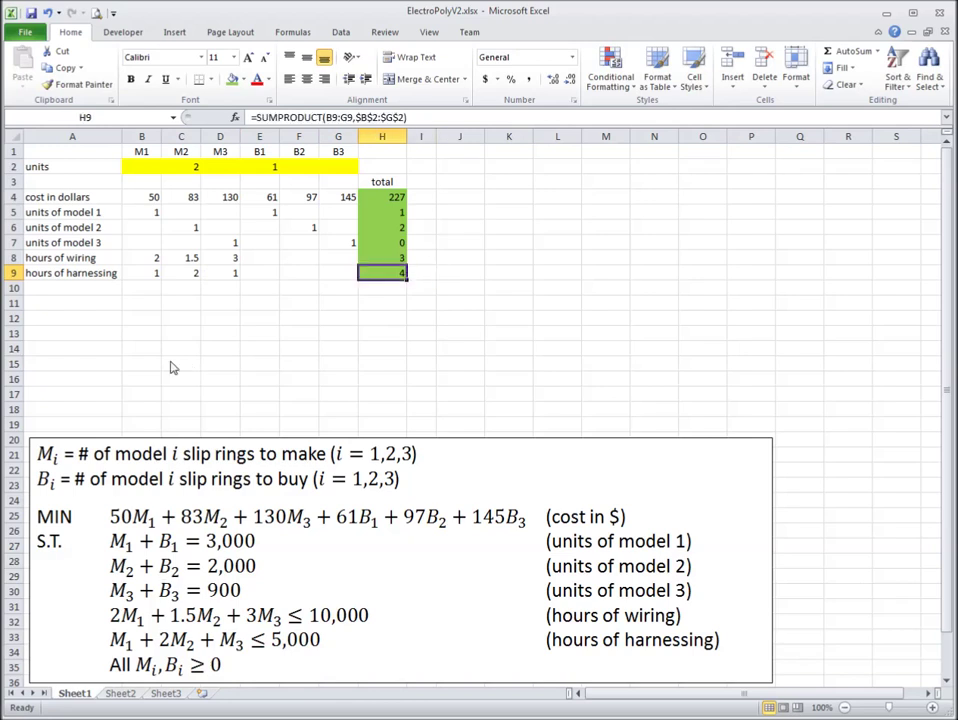
{"action": "left_click_drag", "start_coordinate": [399, 218], "coordinate": [395, 273]}
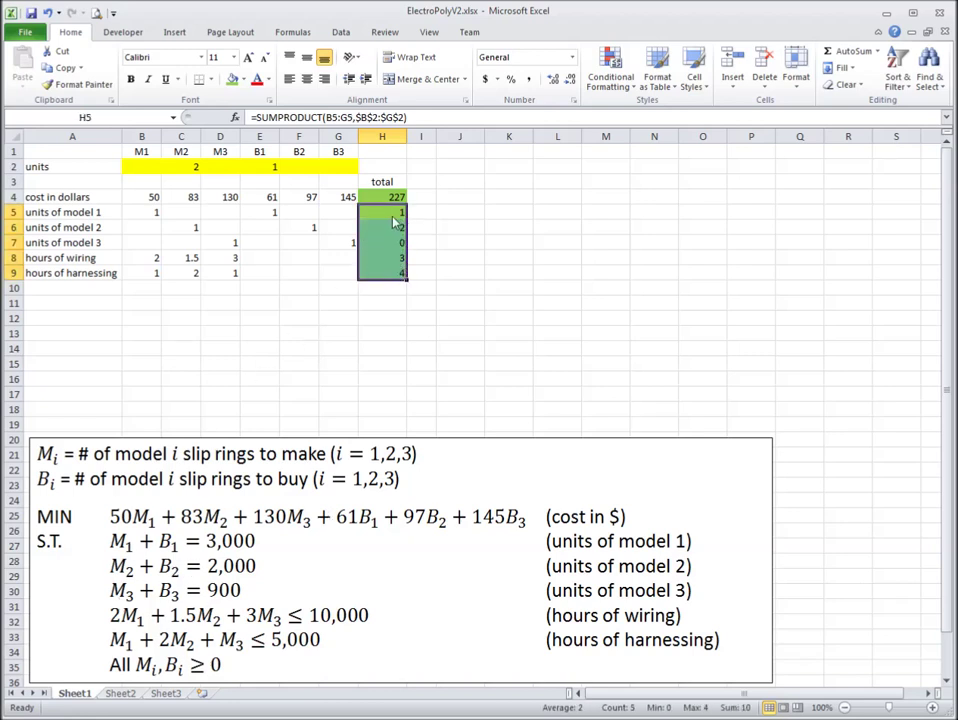
{"action": "left_click", "coordinate": [391, 199]}
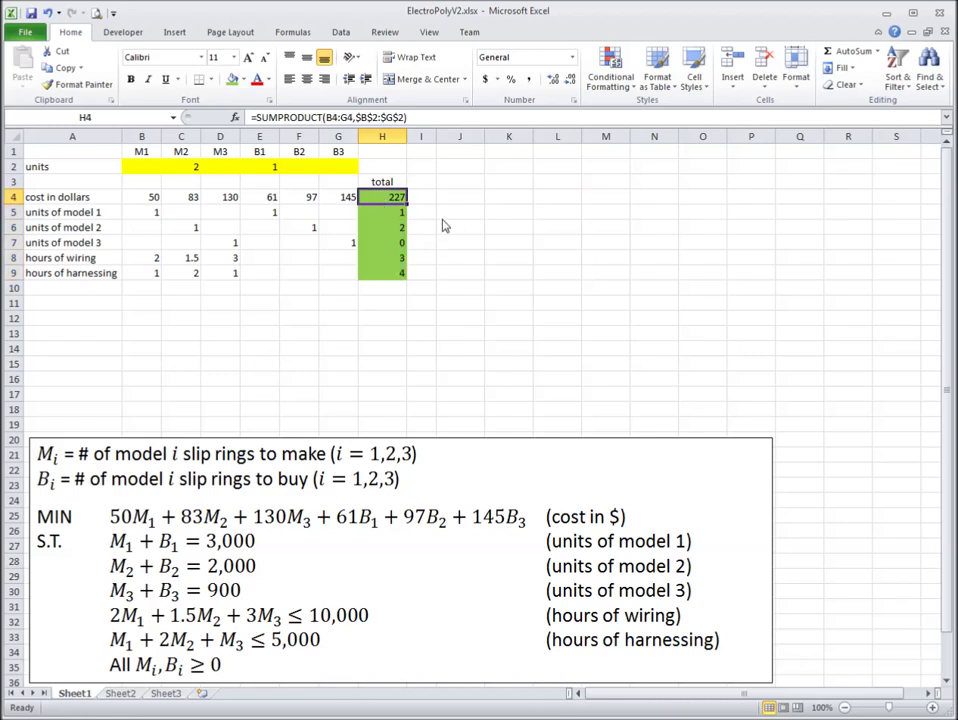
{"action": "left_click", "coordinate": [424, 214]}
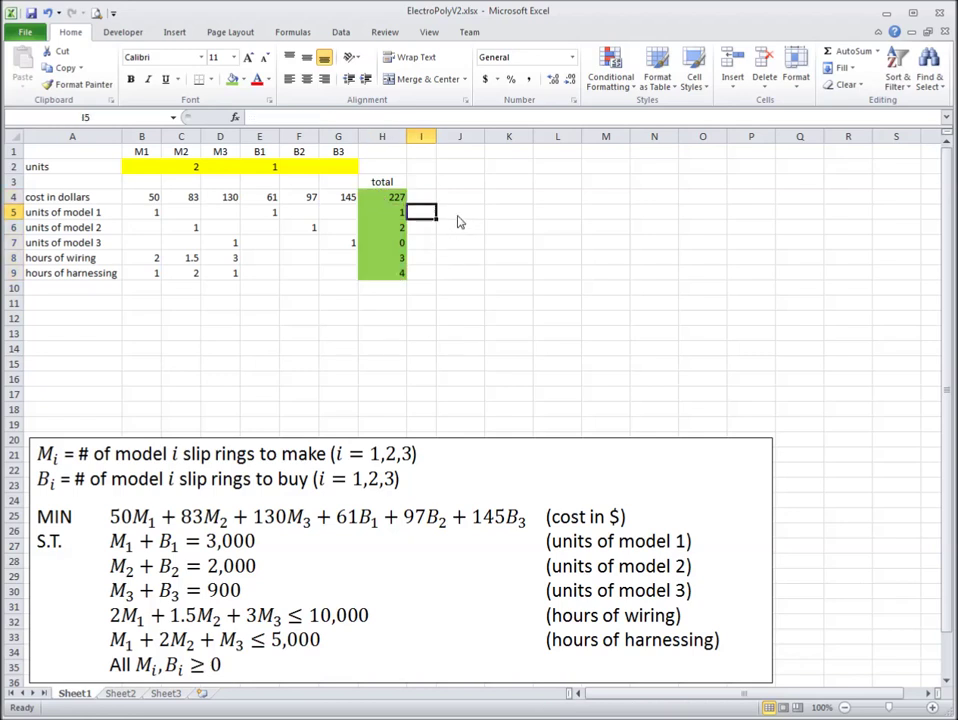
{"action": "left_click_drag", "start_coordinate": [455, 218], "coordinate": [463, 273]}
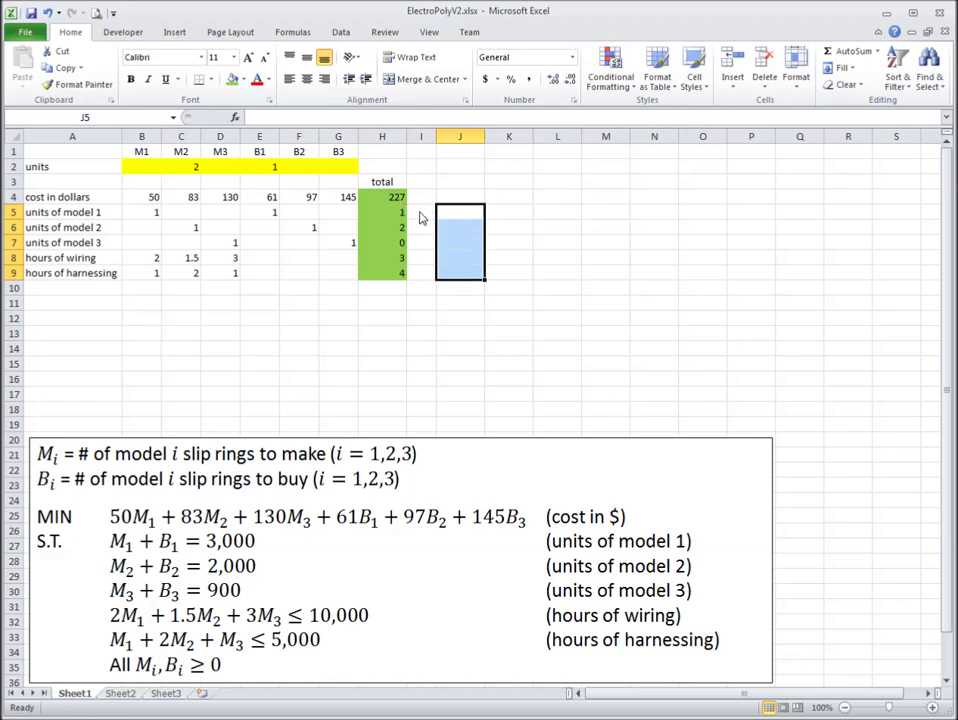
Step: Enter the limits 3000, 2000, 900, 10000 and 5000 down J5:J9
{"action": "left_click", "coordinate": [457, 214]}
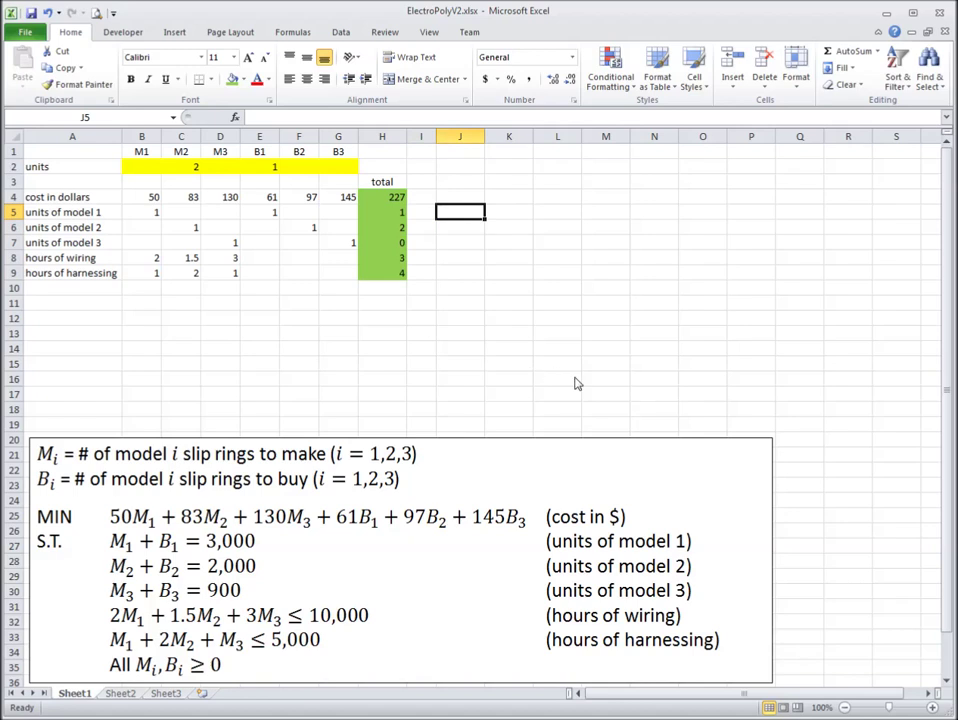
{"action": "type", "text": "3000"}
{"action": "key", "text": "Return"}
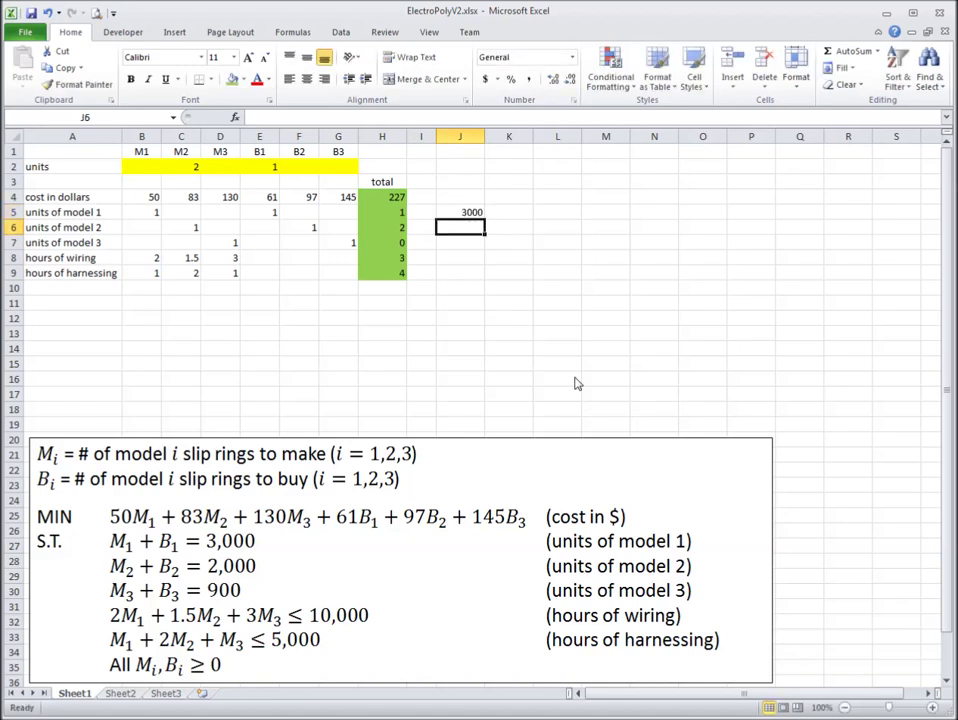
{"action": "type", "text": "2000"}
{"action": "key", "text": "Return"}
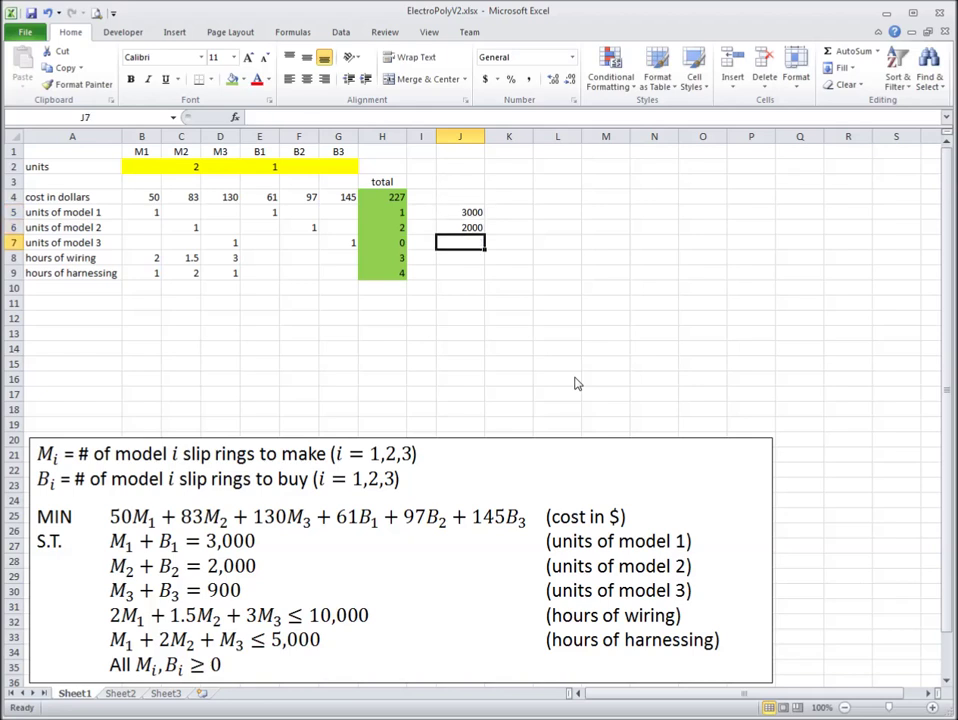
{"action": "type", "text": "900"}
{"action": "key", "text": "Return"}
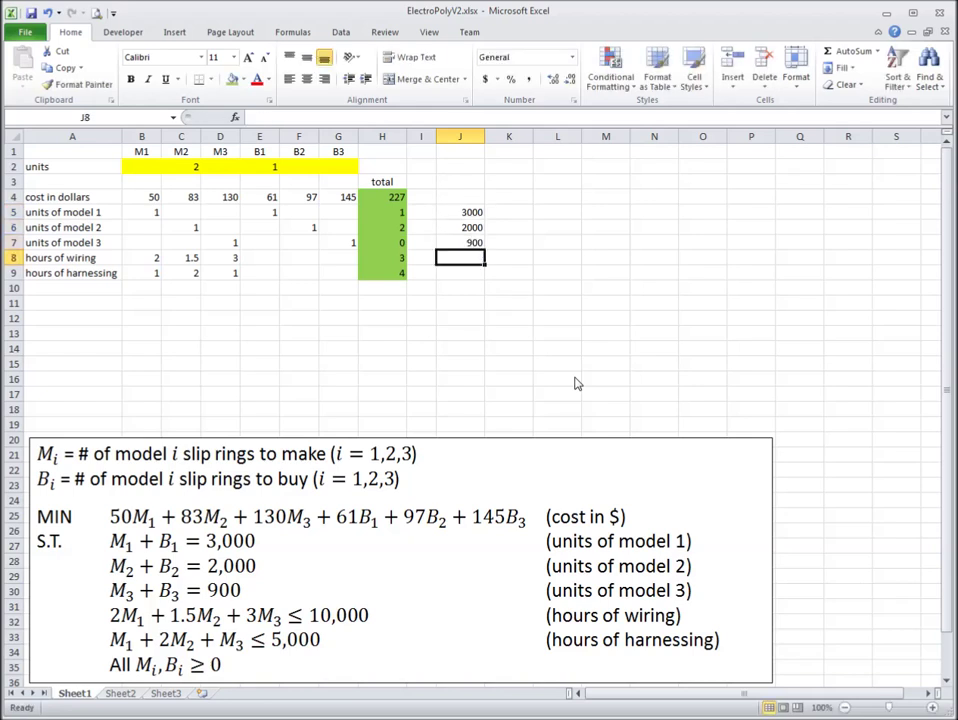
{"action": "type", "text": "10000"}
{"action": "key", "text": "Return"}
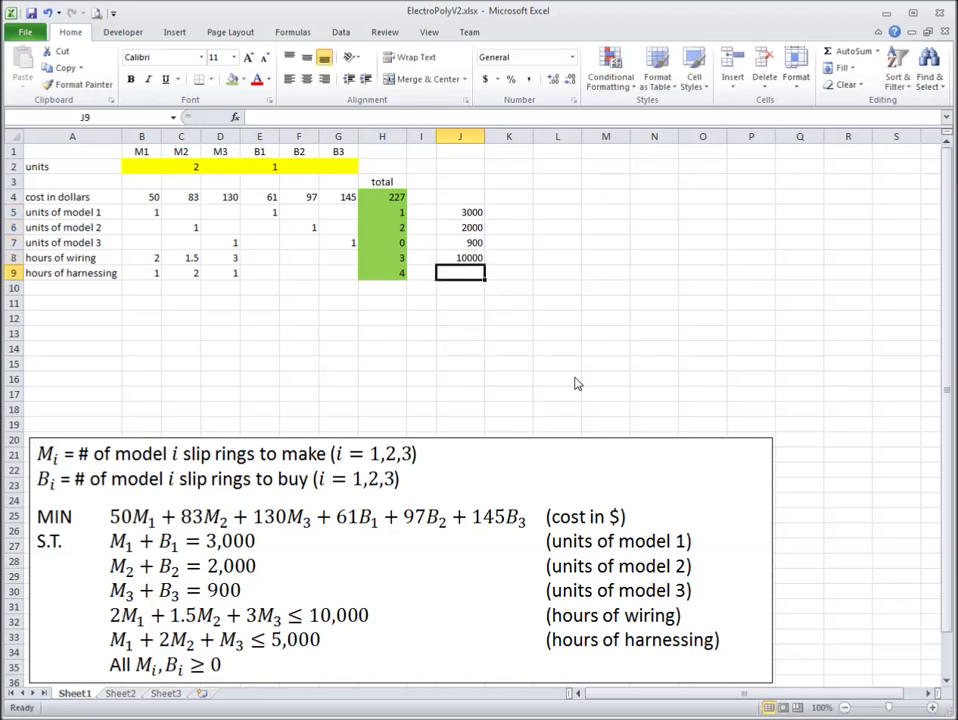
{"action": "type", "text": "5000"}
{"action": "key", "text": "Return"}
{"action": "key", "text": "Up"}
{"action": "key", "text": "Up"}
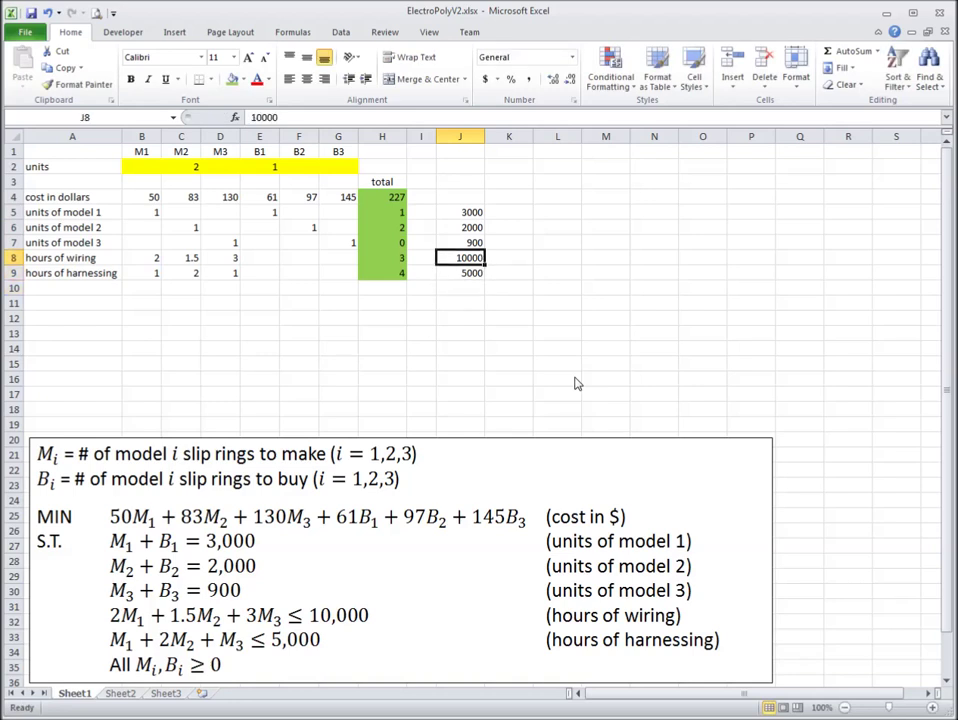
Step: Enter = signs in I5, I6 and I7 and centre-align I5:I9
{"action": "key", "text": "Left"}
{"action": "key", "text": "Up"}
{"action": "key", "text": "Up"}
{"action": "key", "text": "Up"}
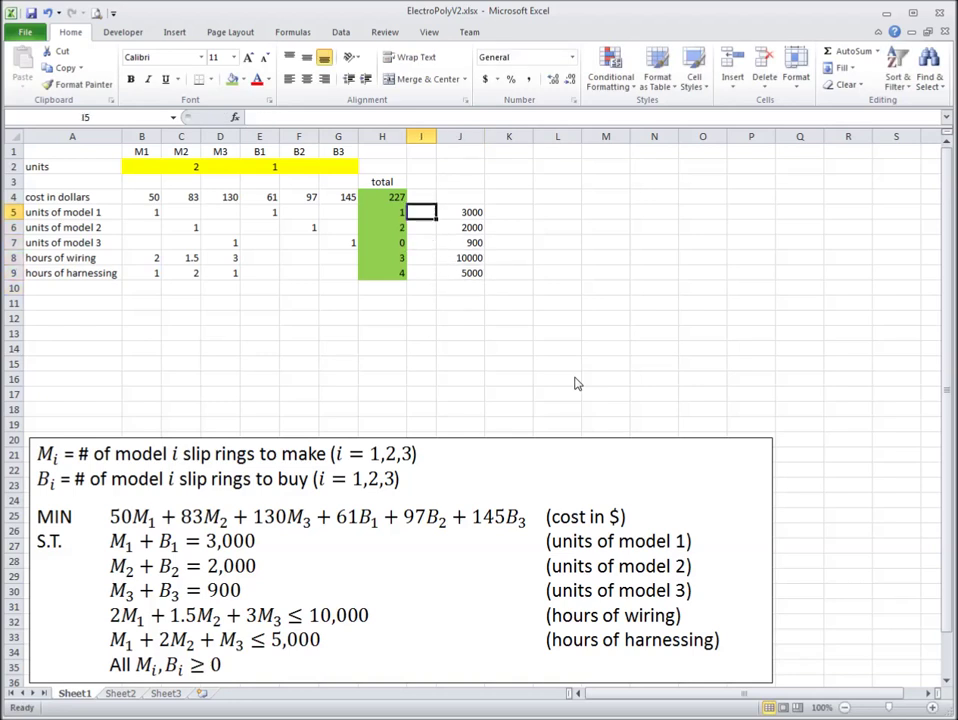
{"action": "type", "text": "="}
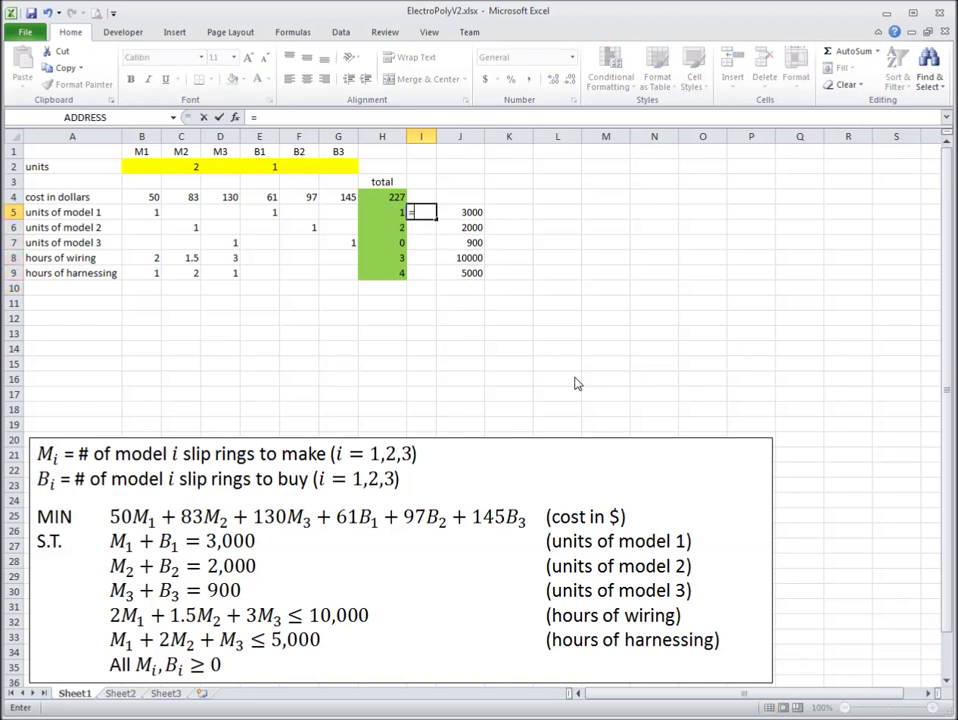
{"action": "key", "text": "Return"}
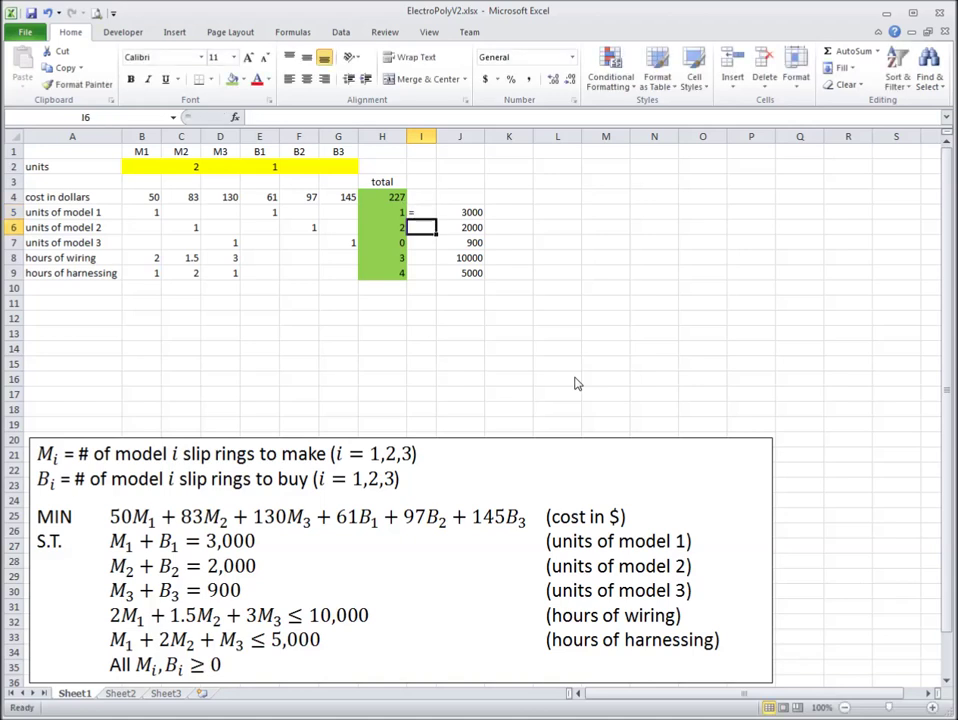
{"action": "type", "text": "="}
{"action": "key", "text": "Return"}
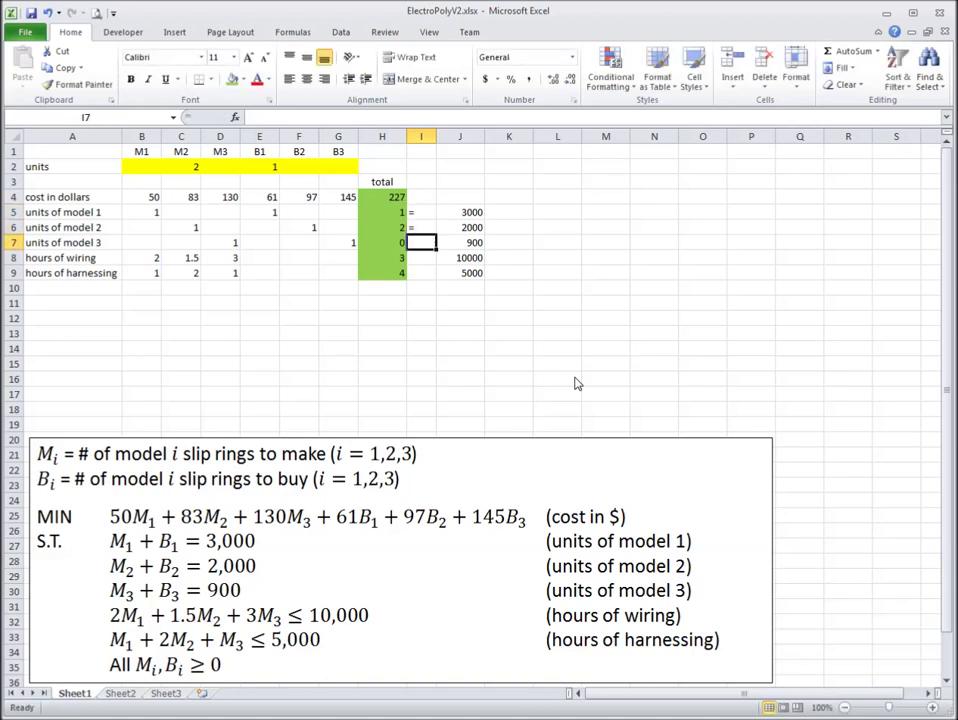
{"action": "type", "text": "="}
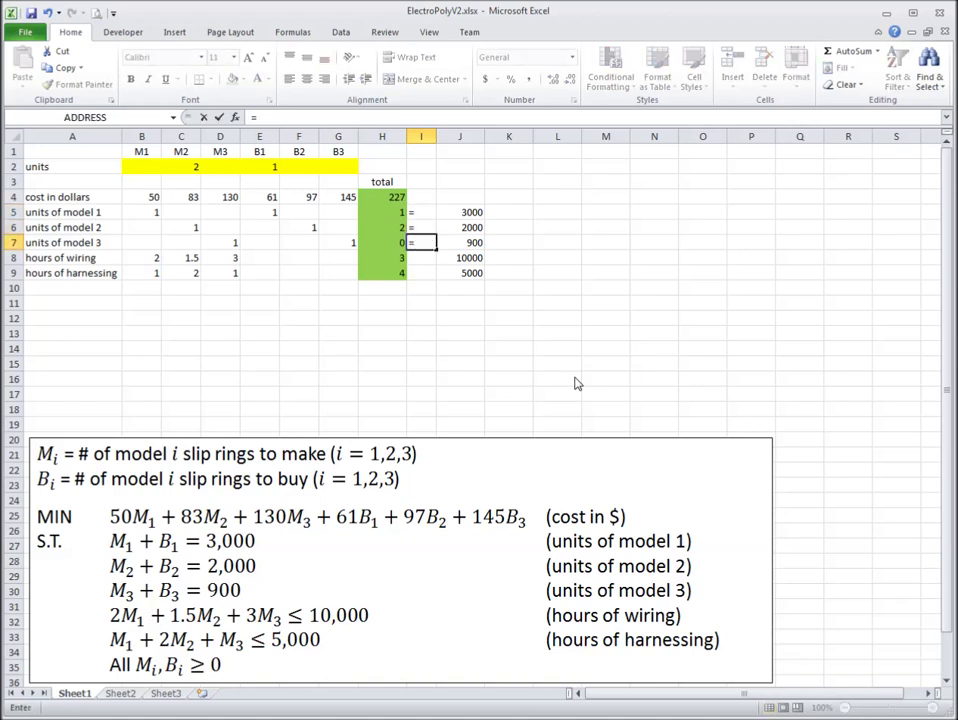
{"action": "key", "text": "Down"}
{"action": "key", "text": "Escape"}
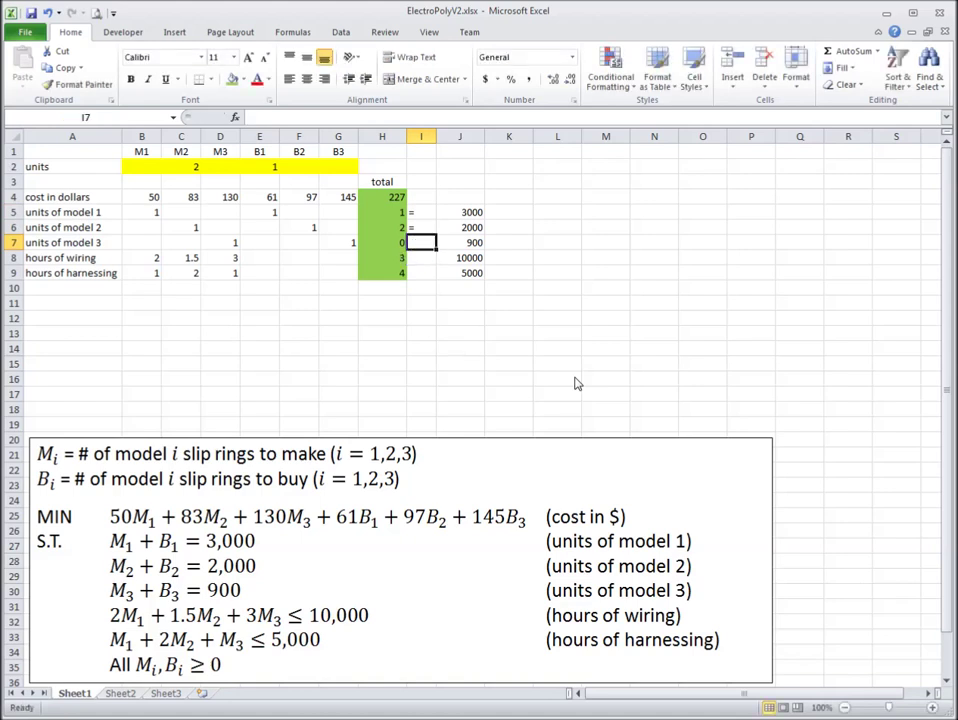
{"action": "type", "text": "="}
{"action": "key", "text": "Return"}
{"action": "key", "text": "Up"}
{"action": "key", "text": "Up"}
{"action": "key", "text": "Up"}
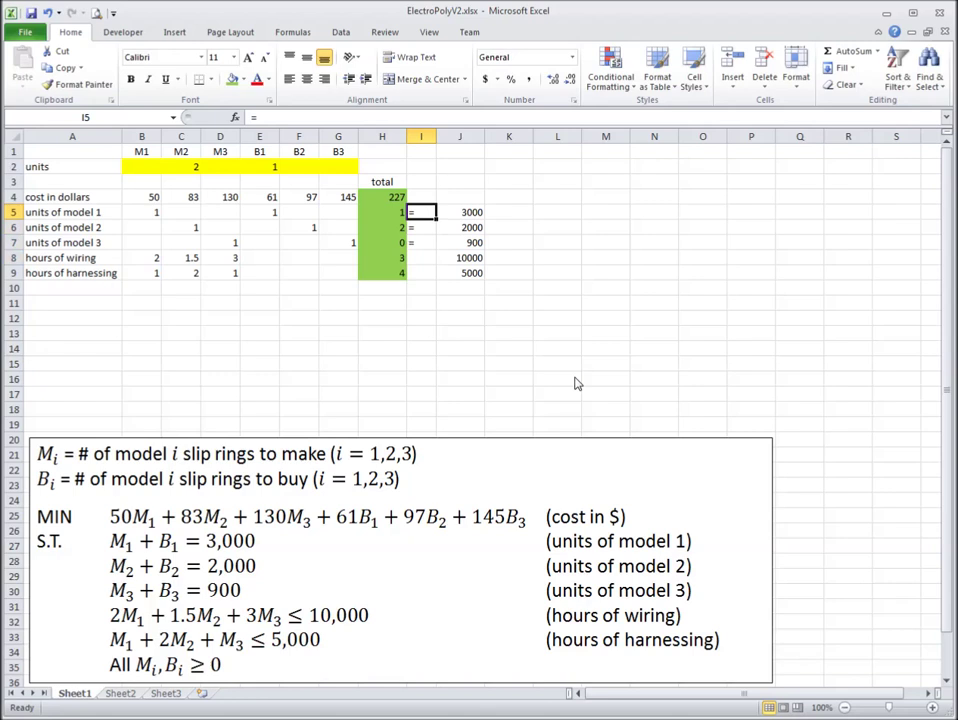
{"action": "key", "text": "shift+Down"}
{"action": "key", "text": "shift+Down"}
{"action": "key", "text": "shift+Down"}
{"action": "key", "text": "shift+Down"}
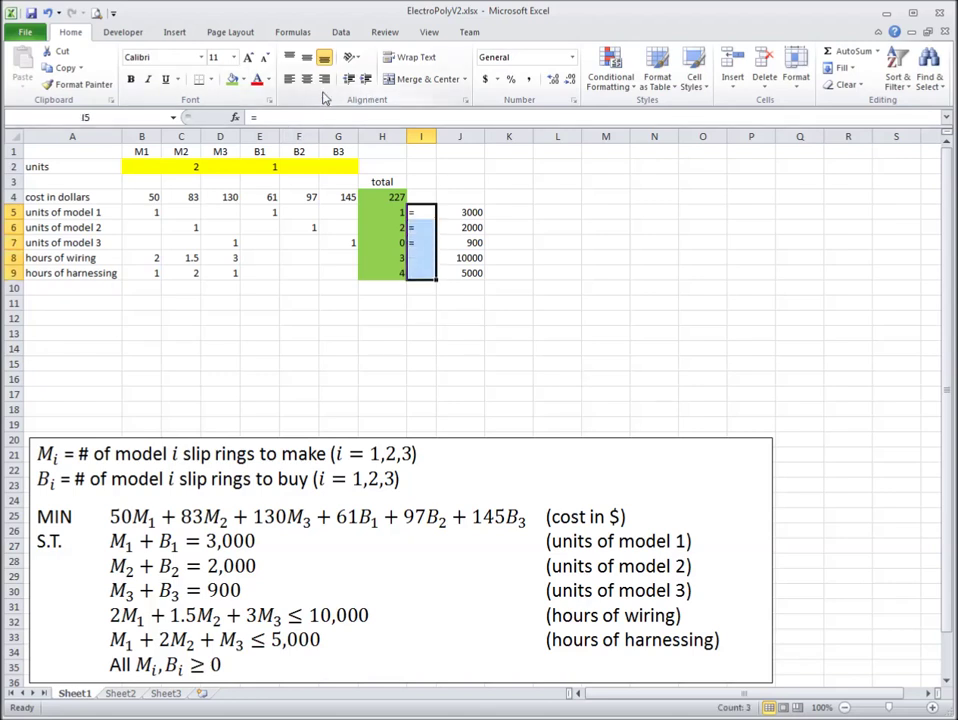
{"action": "left_click", "coordinate": [306, 79]}
Step: Enter <= signs in I8 and I9 beside the wiring and harnessing totals
{"action": "left_click", "coordinate": [422, 262]}
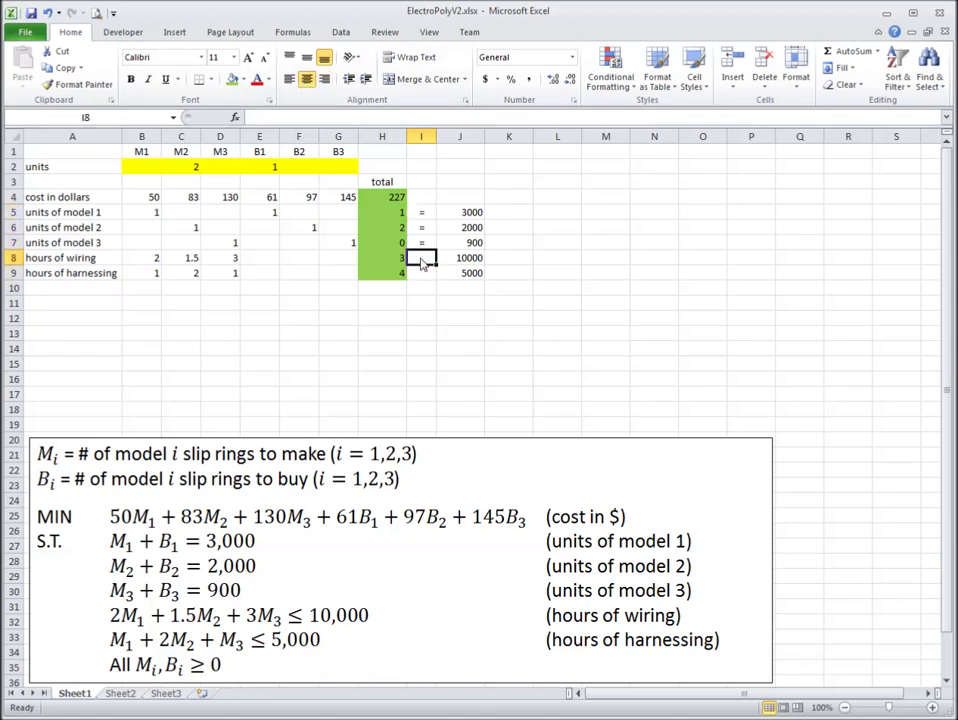
{"action": "type", "text": "<"}
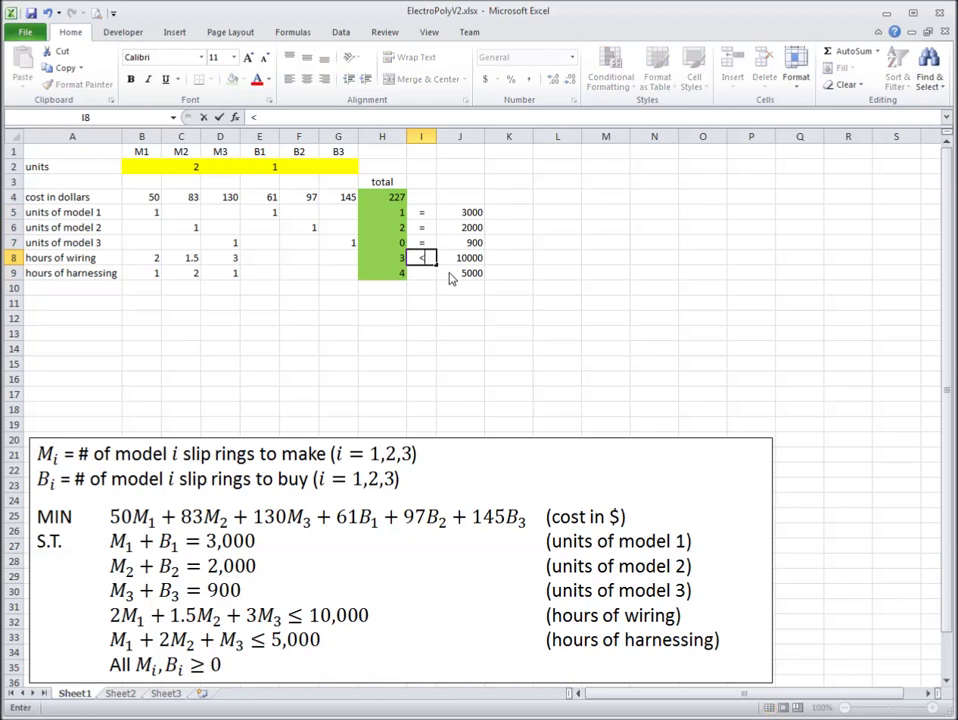
{"action": "type", "text": "="}
{"action": "key", "text": "Return"}
{"action": "type", "text": "<"}
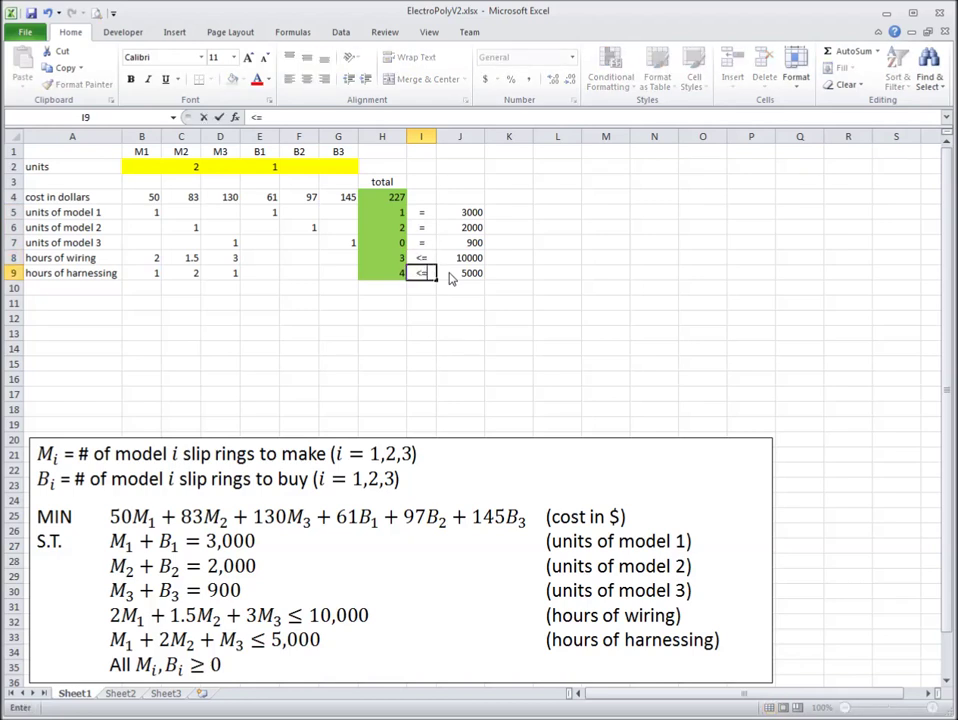
{"action": "key", "text": "Return"}
{"action": "key", "text": "Up"}
{"action": "key", "text": "Up"}
{"action": "key", "text": "Up"}
{"action": "key", "text": "Up"}
{"action": "key", "text": "Up"}
{"action": "key", "text": "shift+Down"}
{"action": "key", "text": "shift+Down"}
{"action": "key", "text": "shift+Down"}
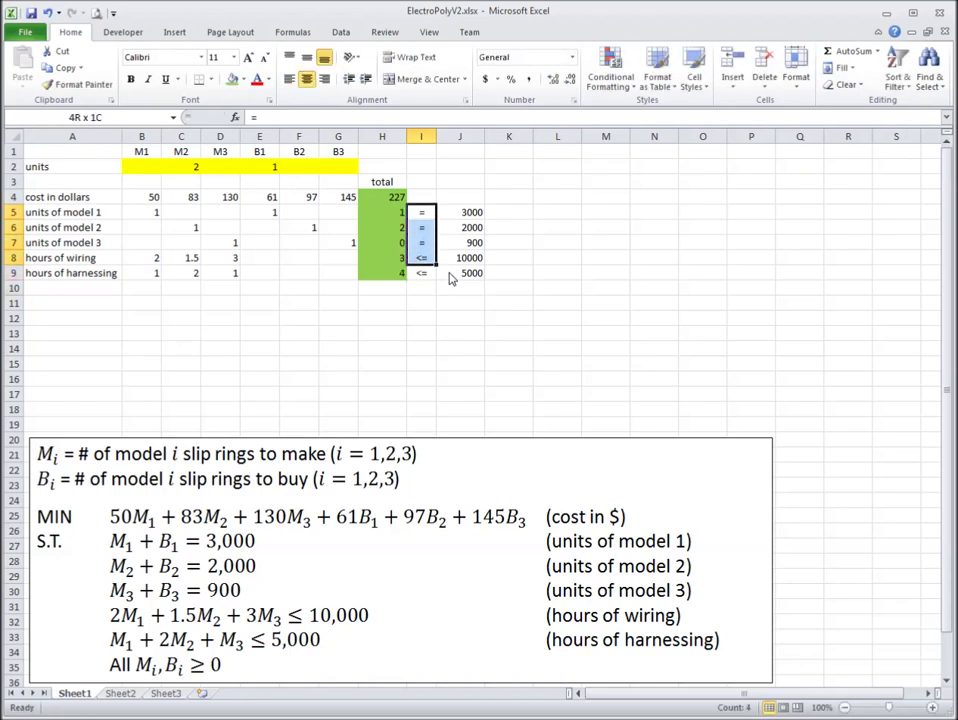
{"action": "key", "text": "shift+Down"}
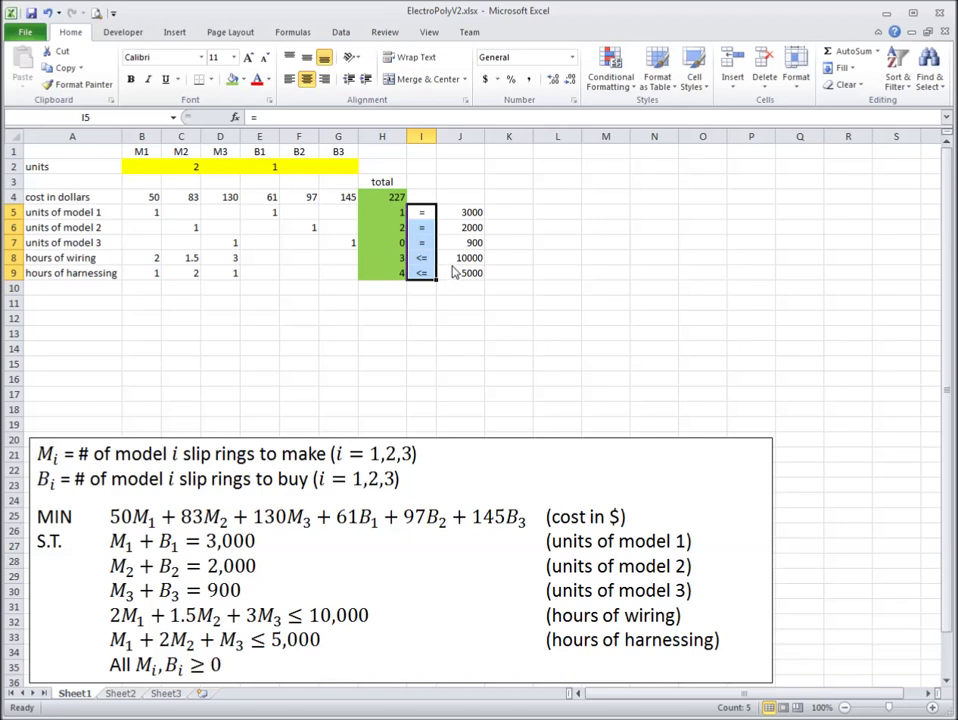
Step: Compare the model 1 total in H5 with its 3000 requirement in J5
{"action": "left_click", "coordinate": [458, 259]}
{"action": "left_click", "coordinate": [395, 213]}
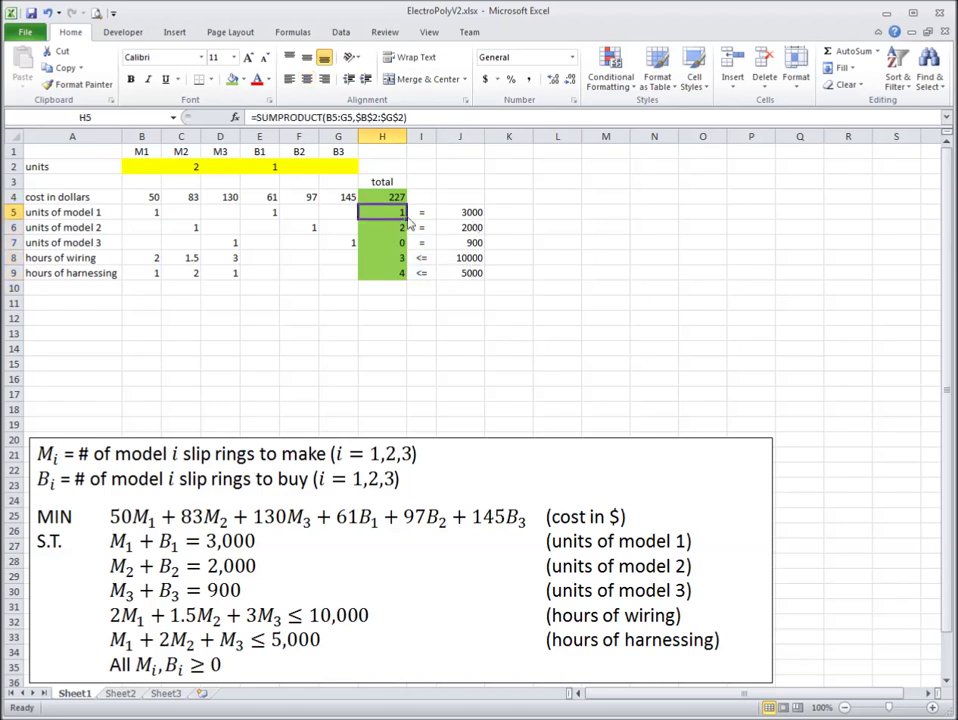
{"action": "left_click", "coordinate": [458, 214]}
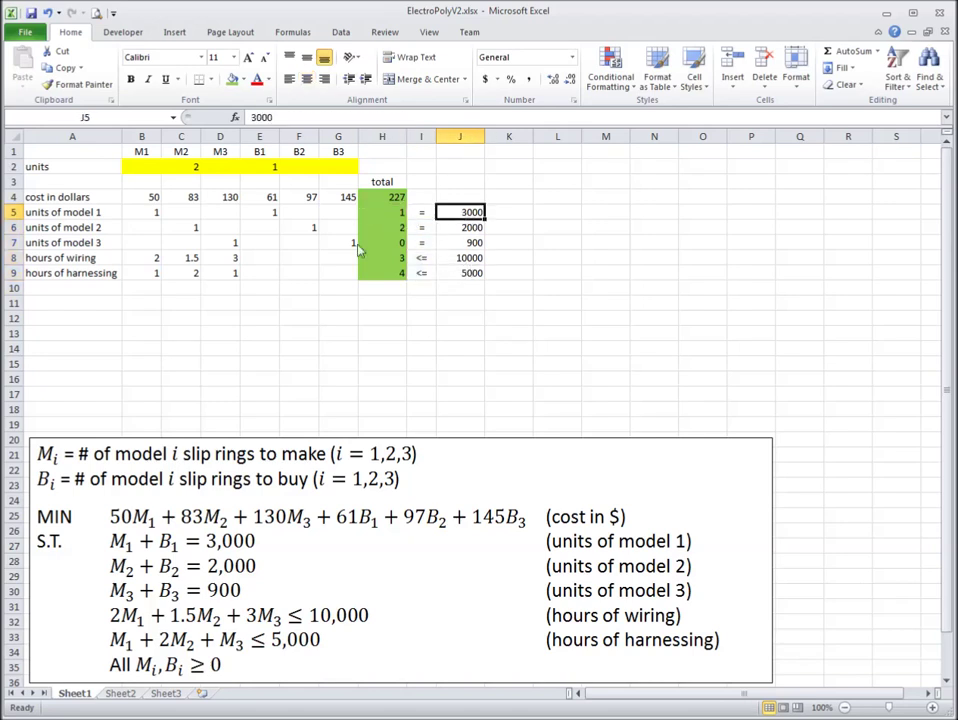
{"action": "left_click", "coordinate": [394, 219]}
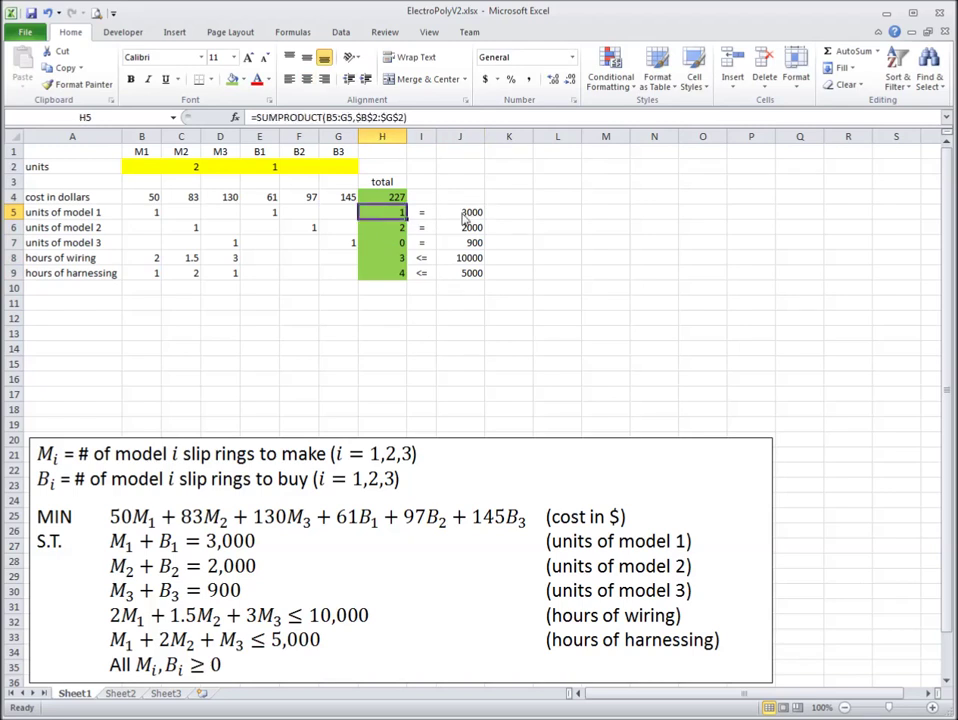
{"action": "left_click", "coordinate": [462, 213]}
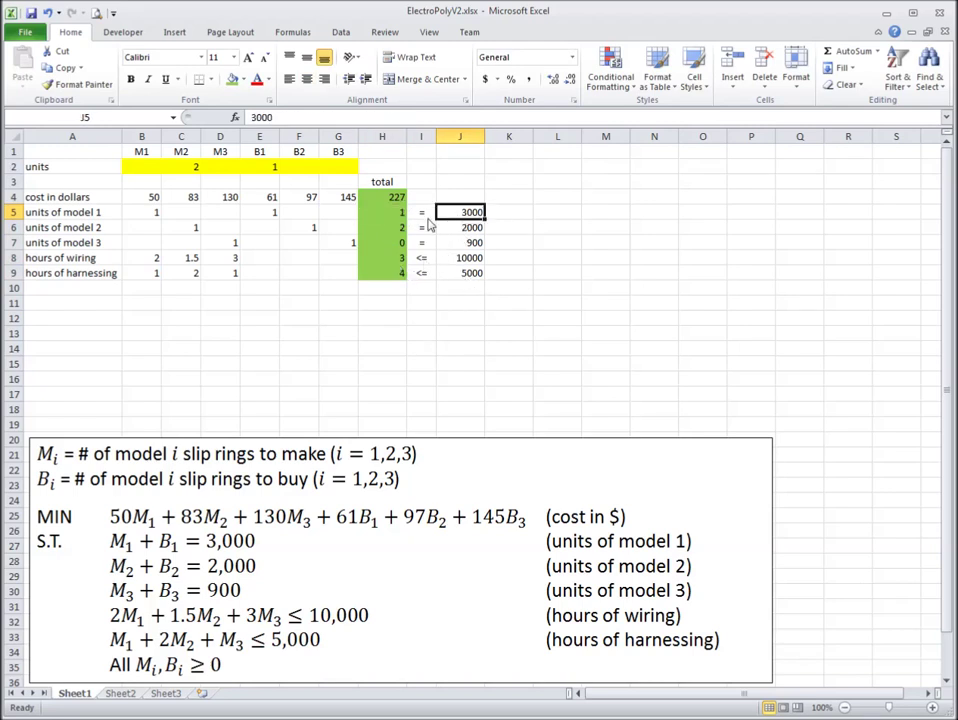
Step: Highlight the = and <= constraint signs, then select the whole A1:J9 model
{"action": "left_click_drag", "start_coordinate": [421, 213], "coordinate": [419, 246]}
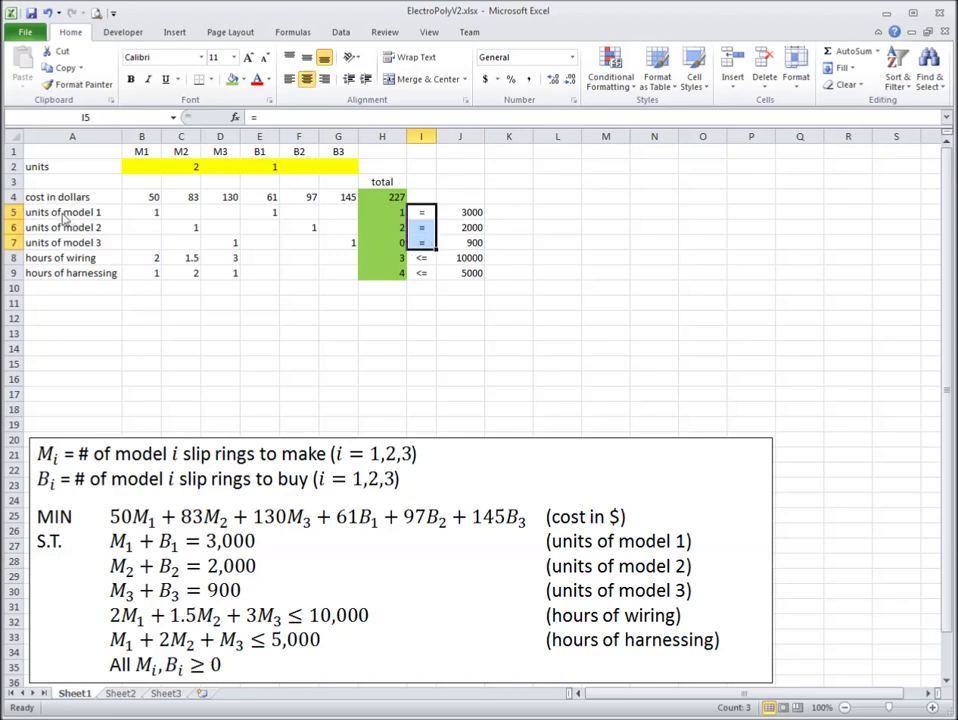
{"action": "left_click_drag", "start_coordinate": [424, 261], "coordinate": [422, 274]}
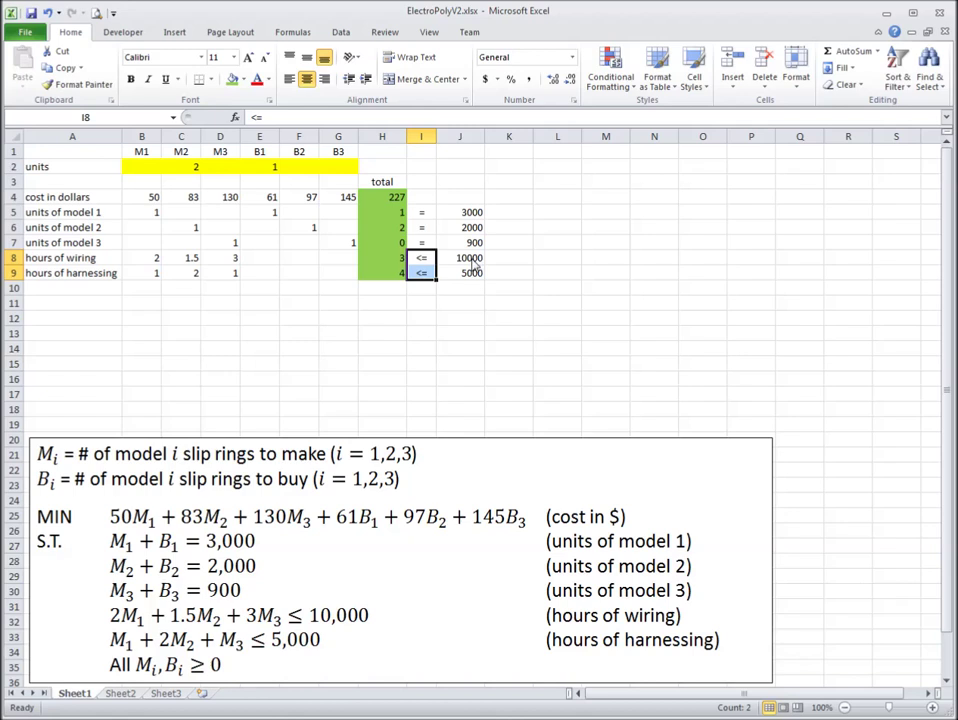
{"action": "left_click", "coordinate": [474, 260]}
{"action": "left_click", "coordinate": [510, 272]}
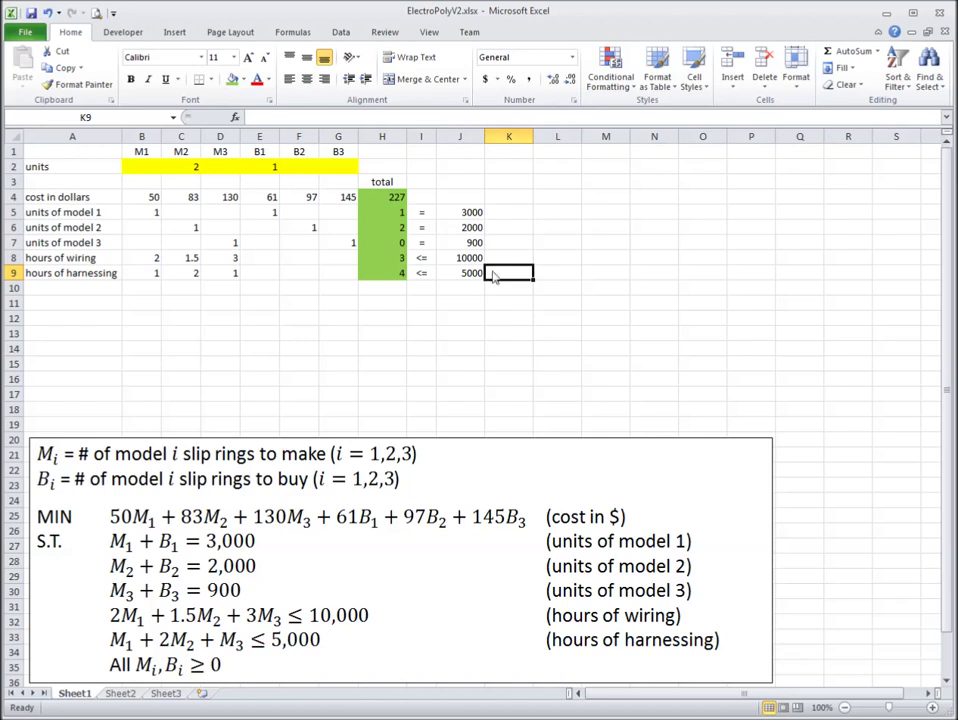
{"action": "left_click_drag", "start_coordinate": [72, 151], "coordinate": [470, 272]}
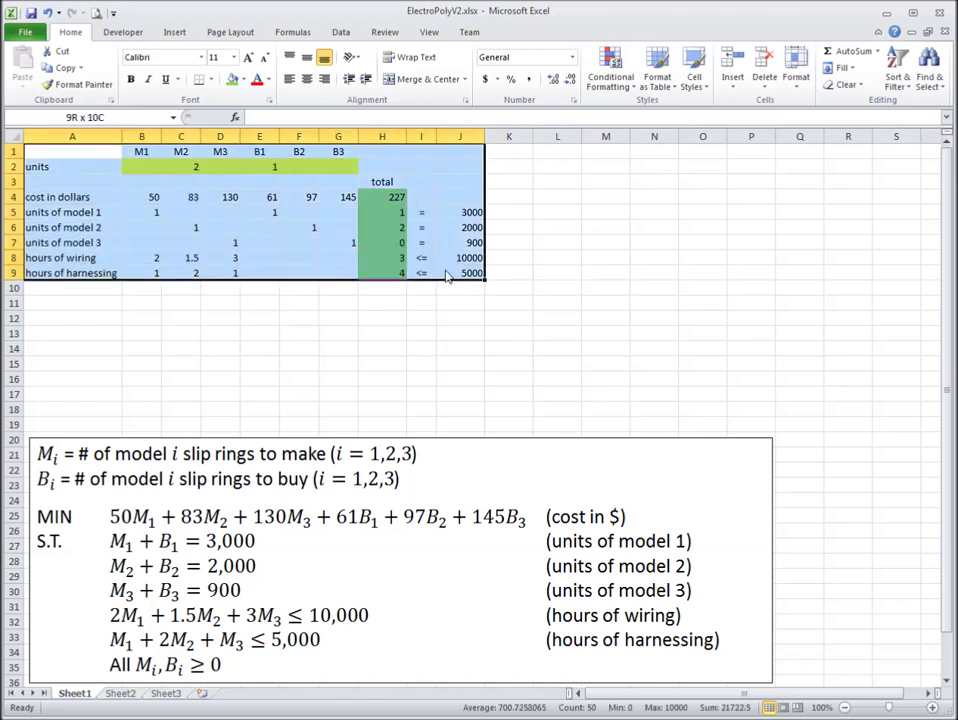
{"action": "left_click", "coordinate": [509, 288]}
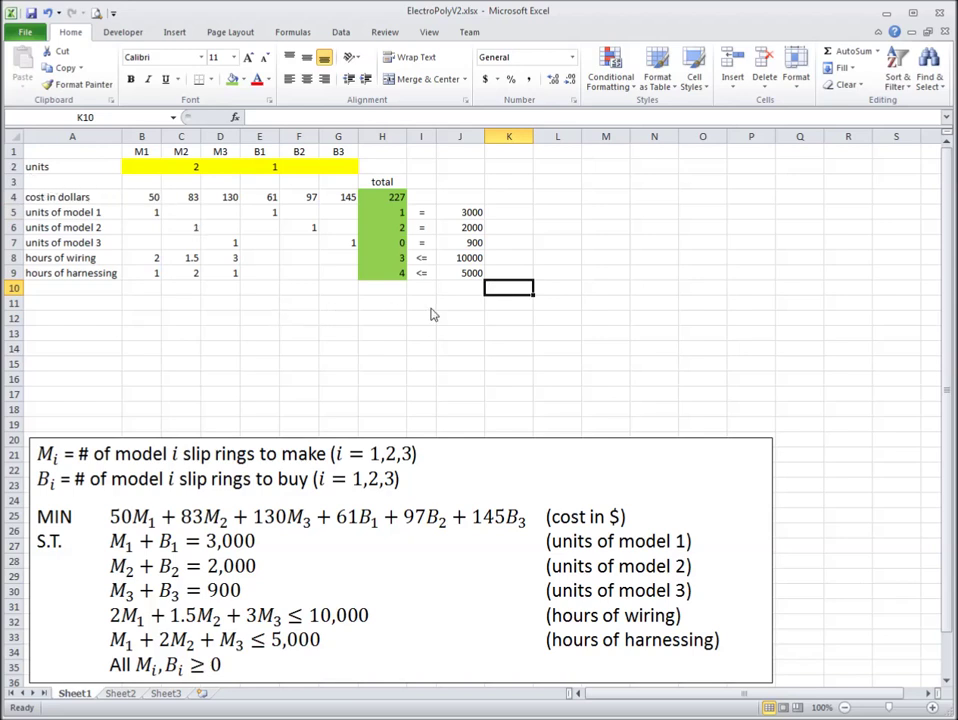
{"action": "left_click", "coordinate": [462, 311]}
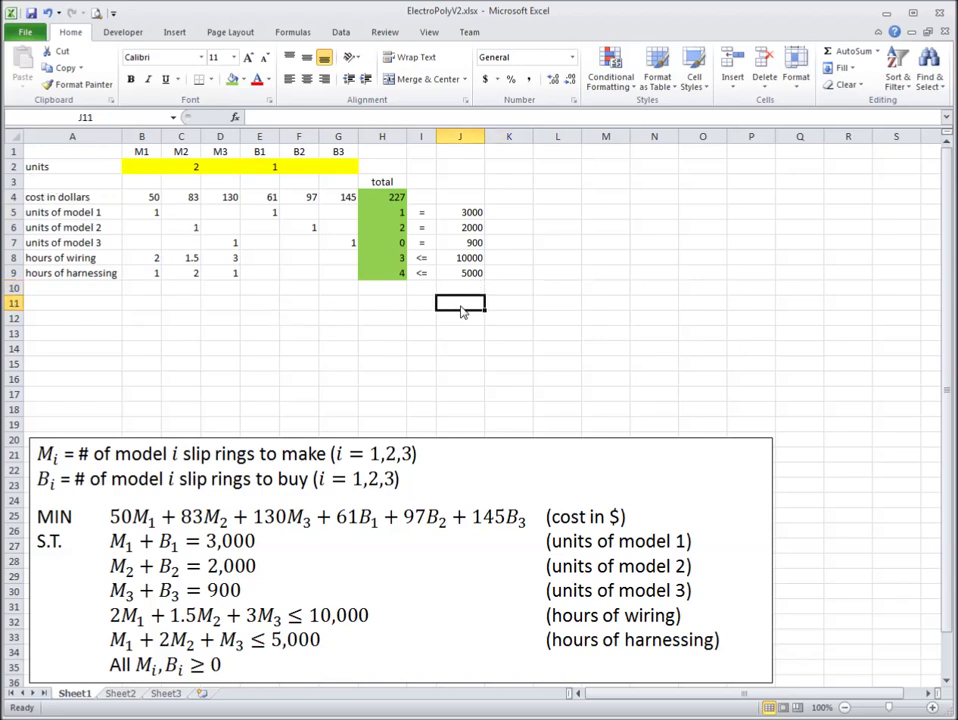
{"action": "left_click", "coordinate": [87, 155]}
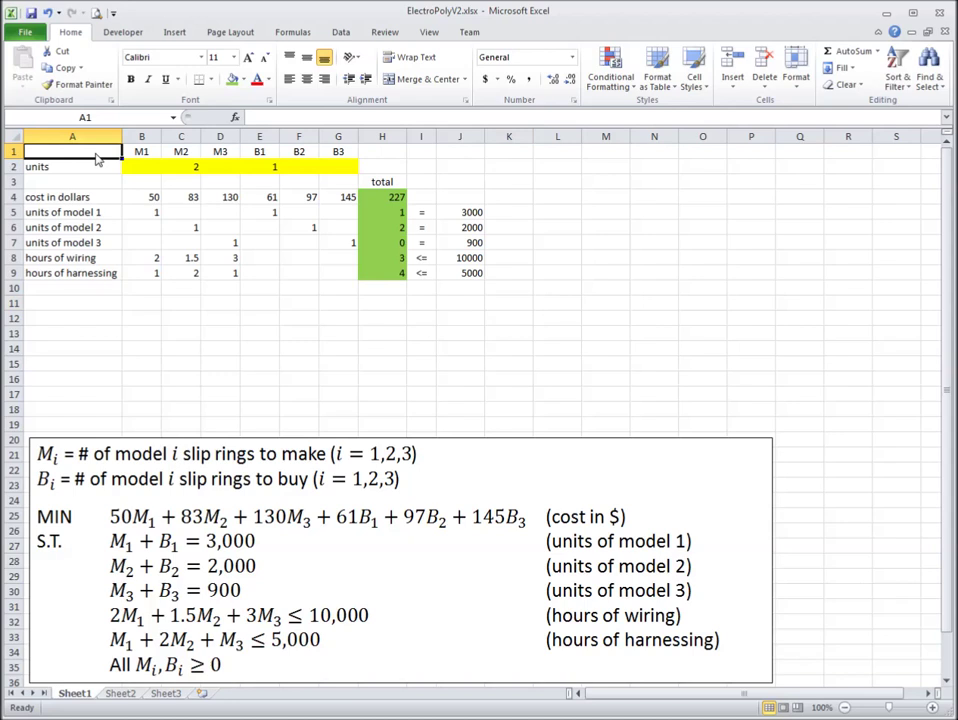
{"action": "left_click", "coordinate": [506, 291]}
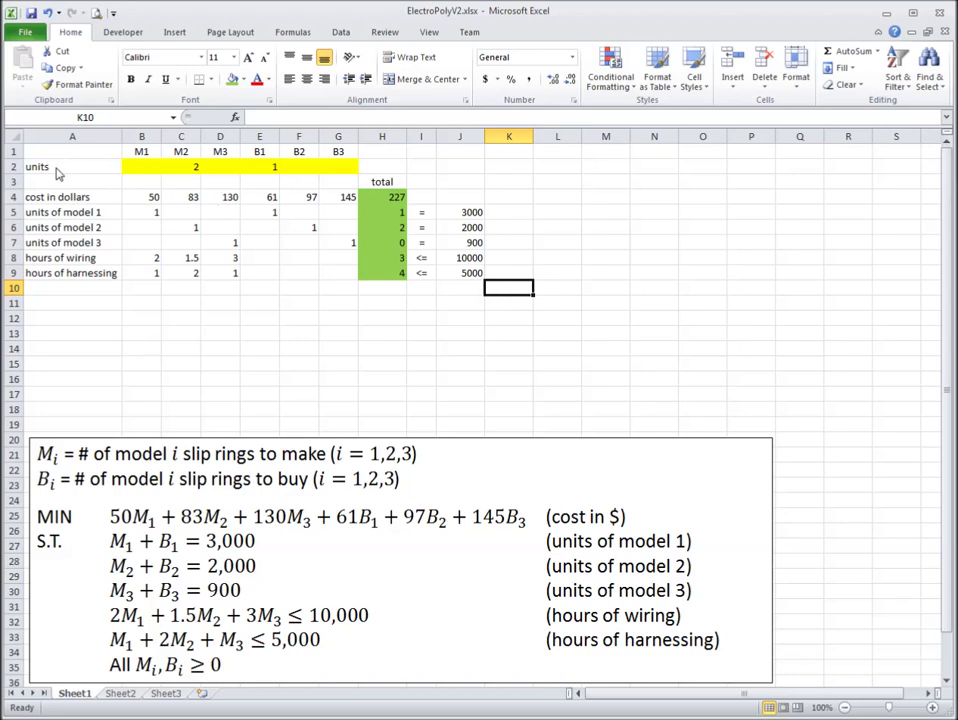
{"action": "left_click_drag", "start_coordinate": [57, 170], "coordinate": [335, 170]}
{"action": "left_click", "coordinate": [382, 166]}
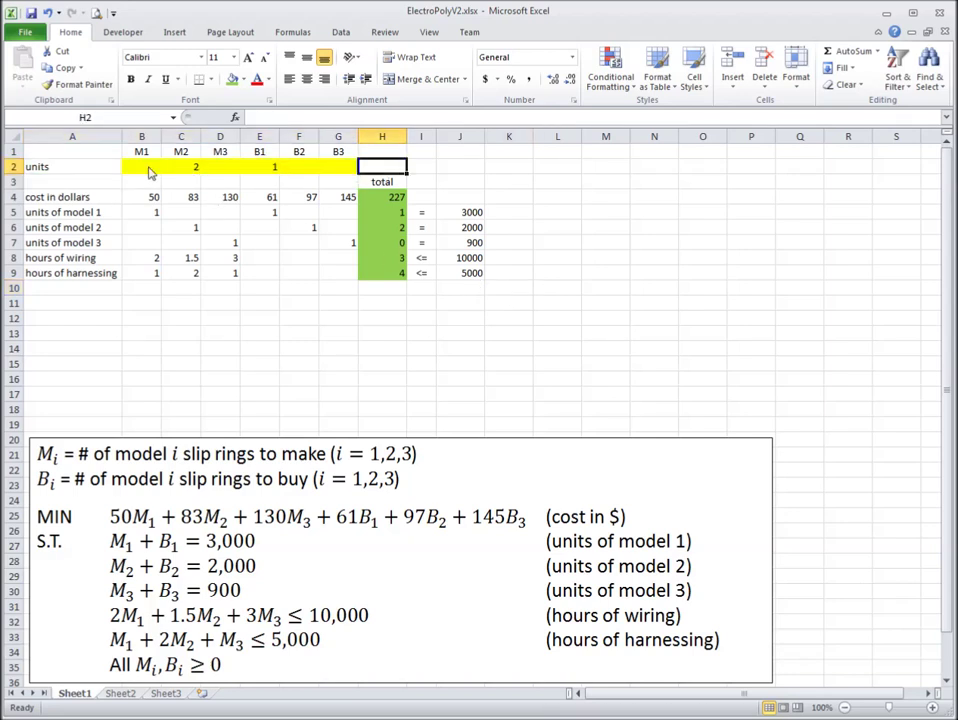
{"action": "left_click_drag", "start_coordinate": [62, 169], "coordinate": [356, 172]}
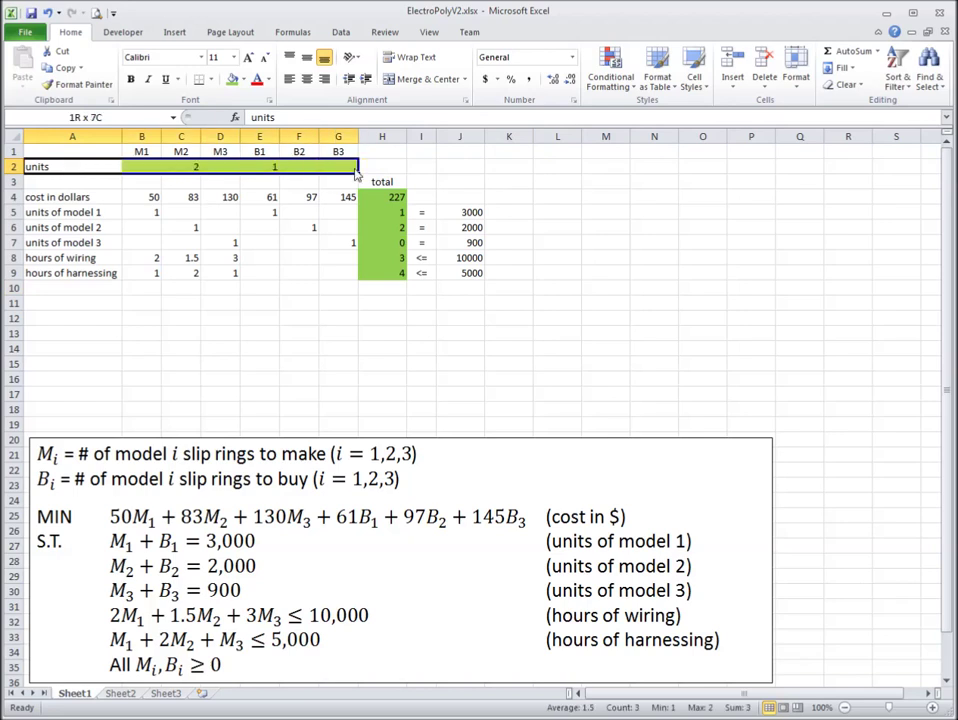
{"action": "left_click", "coordinate": [262, 168]}
{"action": "left_click_drag", "start_coordinate": [140, 168], "coordinate": [340, 178]}
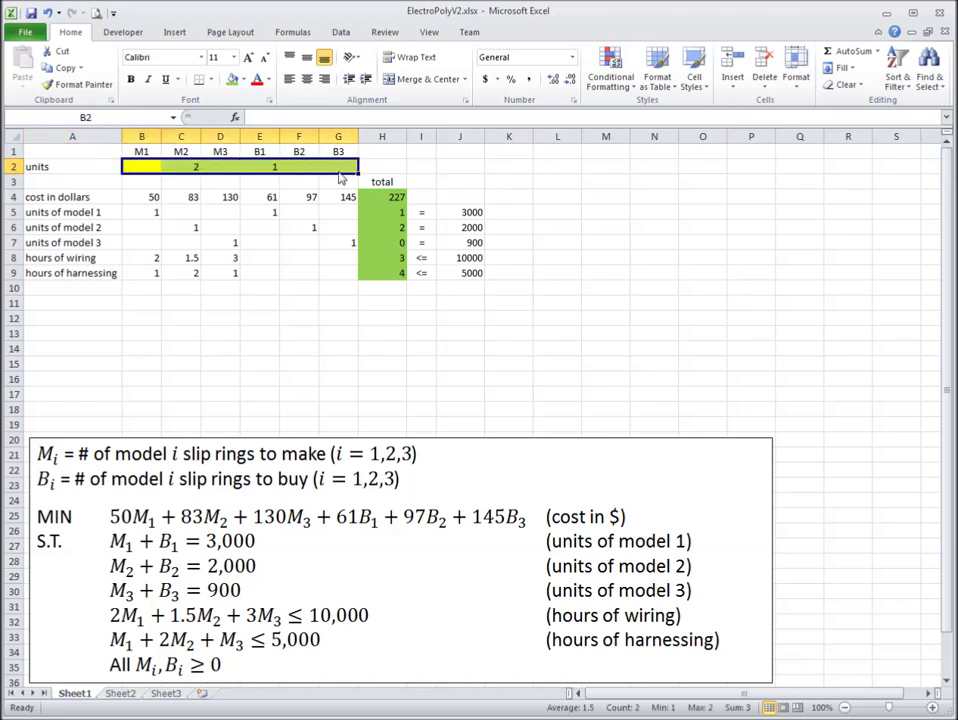
{"action": "left_click_drag", "start_coordinate": [92, 212], "coordinate": [395, 215]}
{"action": "left_click", "coordinate": [385, 258]}
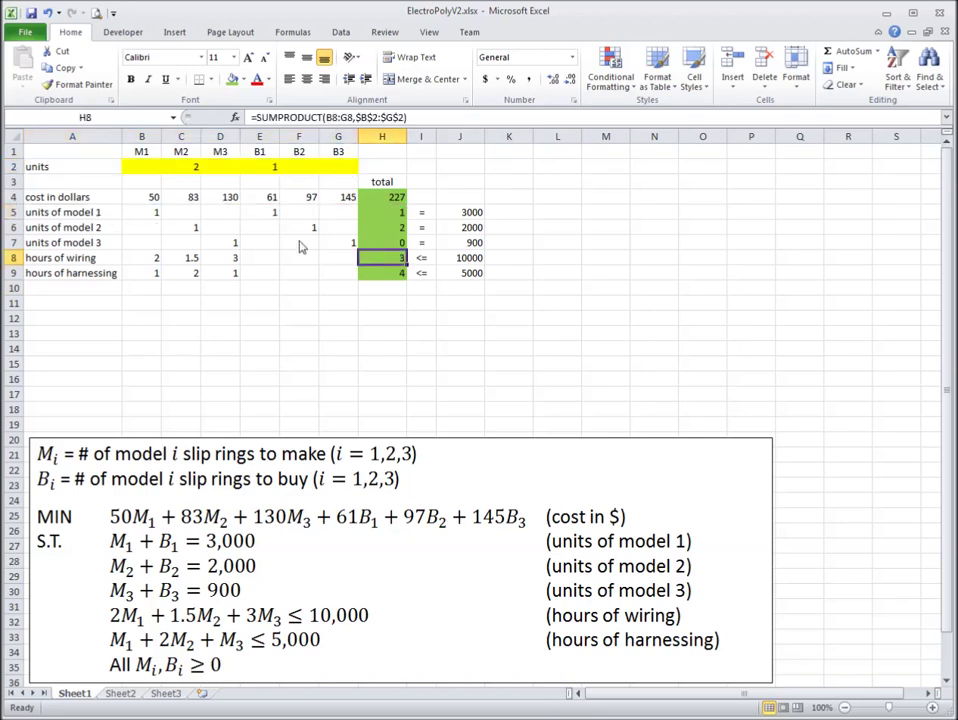
{"action": "left_click", "coordinate": [135, 242]}
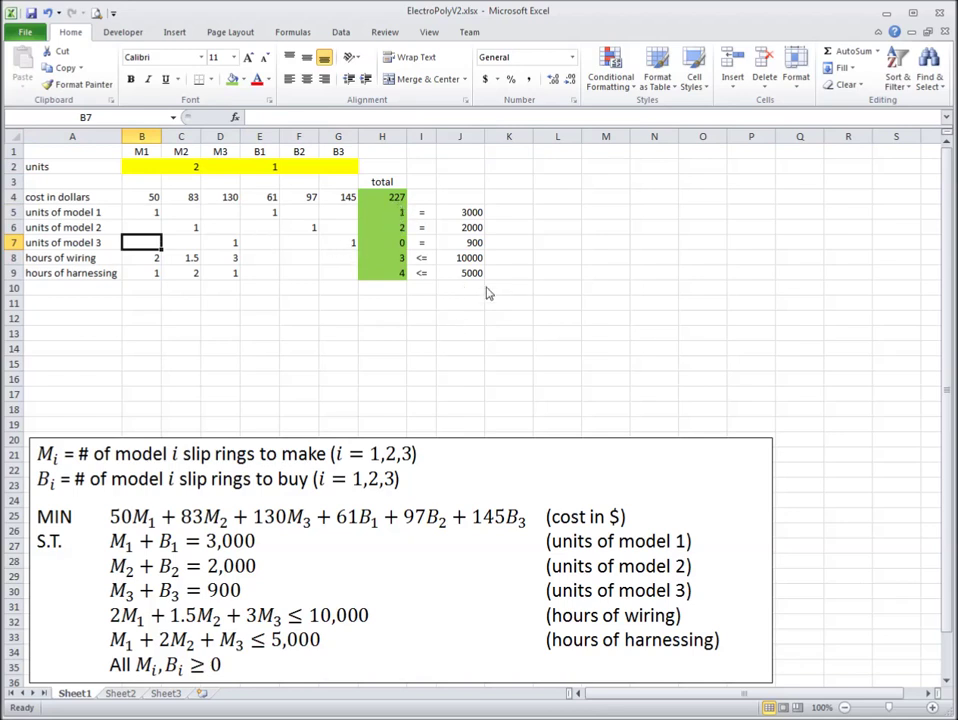
{"action": "left_click", "coordinate": [400, 214]}
{"action": "key", "text": "Up"}
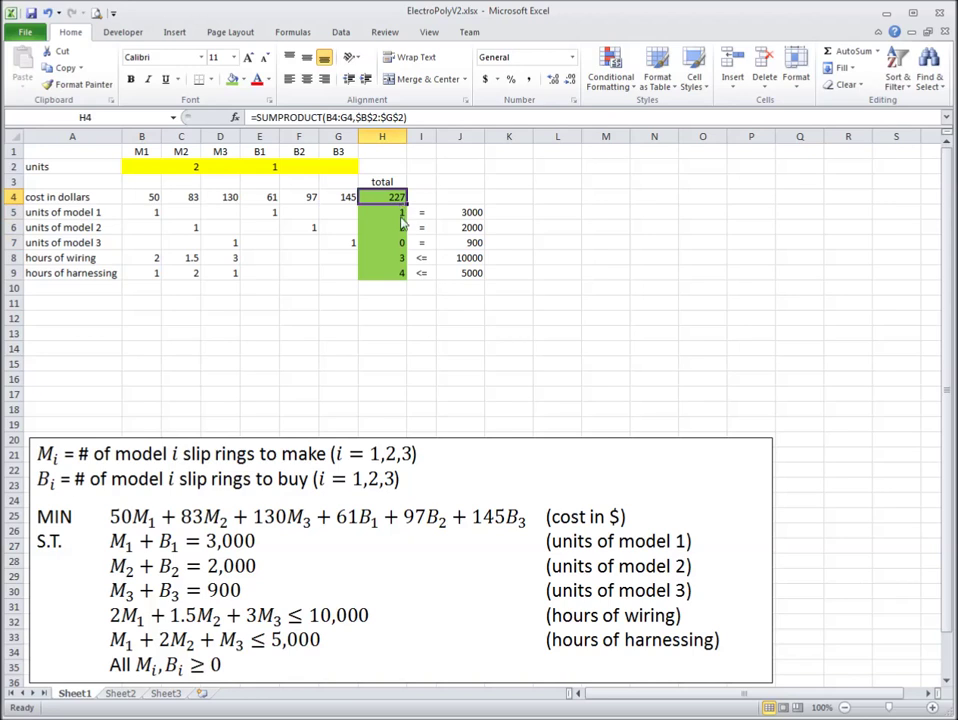
{"action": "key", "text": "F2"}
{"action": "key", "text": "Escape"}
{"action": "key", "text": "Down"}
{"action": "key", "text": "F2"}
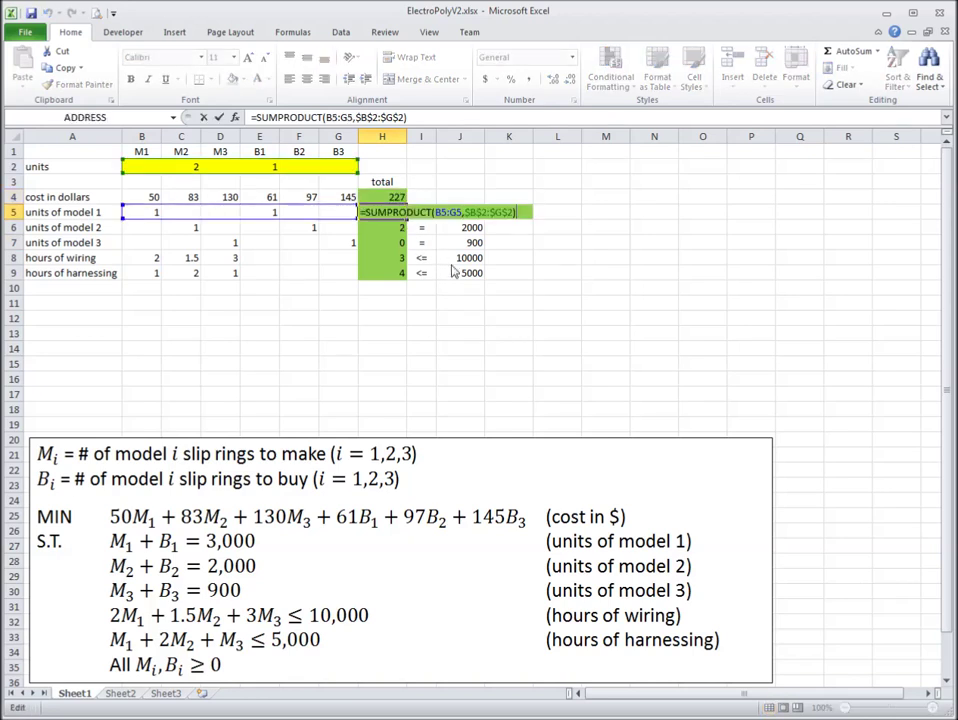
{"action": "key", "text": "Escape"}
{"action": "left_click_drag", "start_coordinate": [130, 199], "coordinate": [299, 276]}
{"action": "left_click_drag", "start_coordinate": [135, 167], "coordinate": [345, 167]}
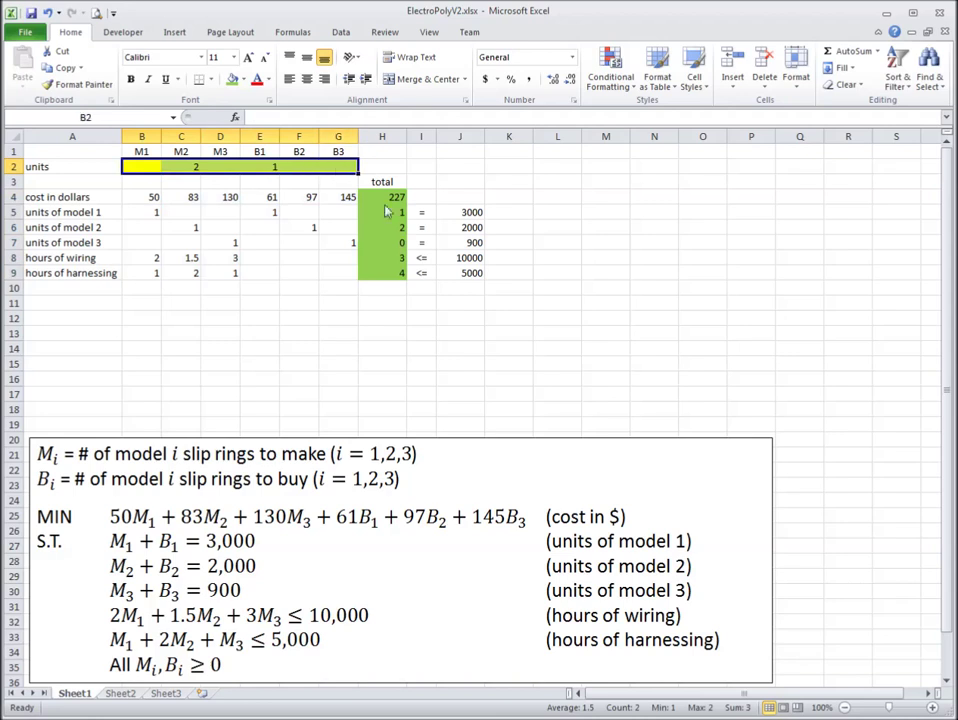
{"action": "left_click", "coordinate": [385, 212]}
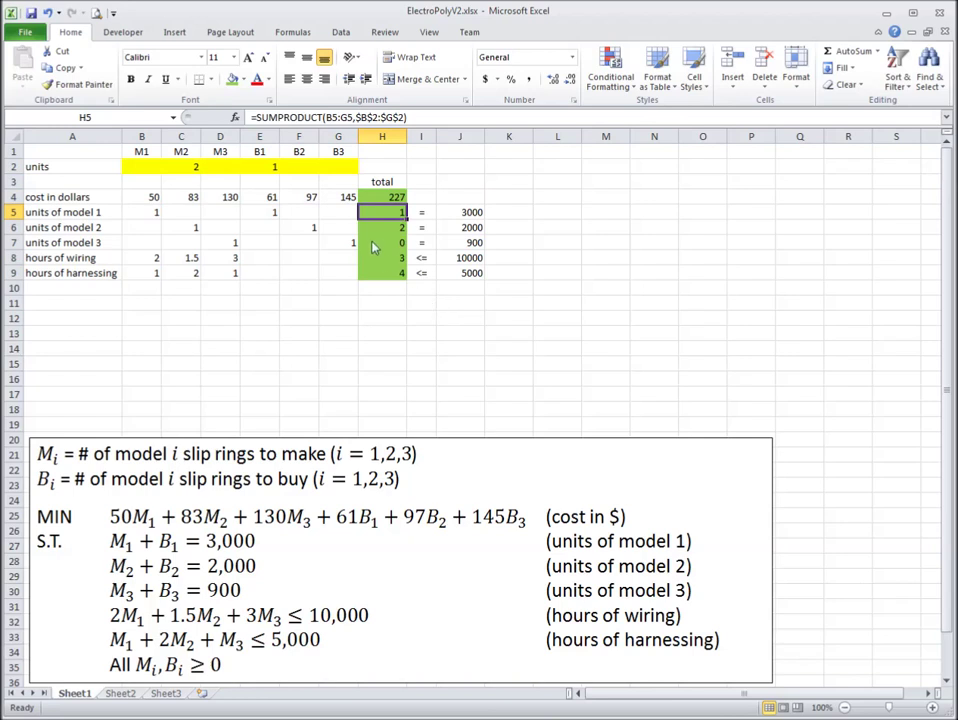
{"action": "key", "text": "Down"}
{"action": "key", "text": "Down"}
{"action": "key", "text": "Down"}
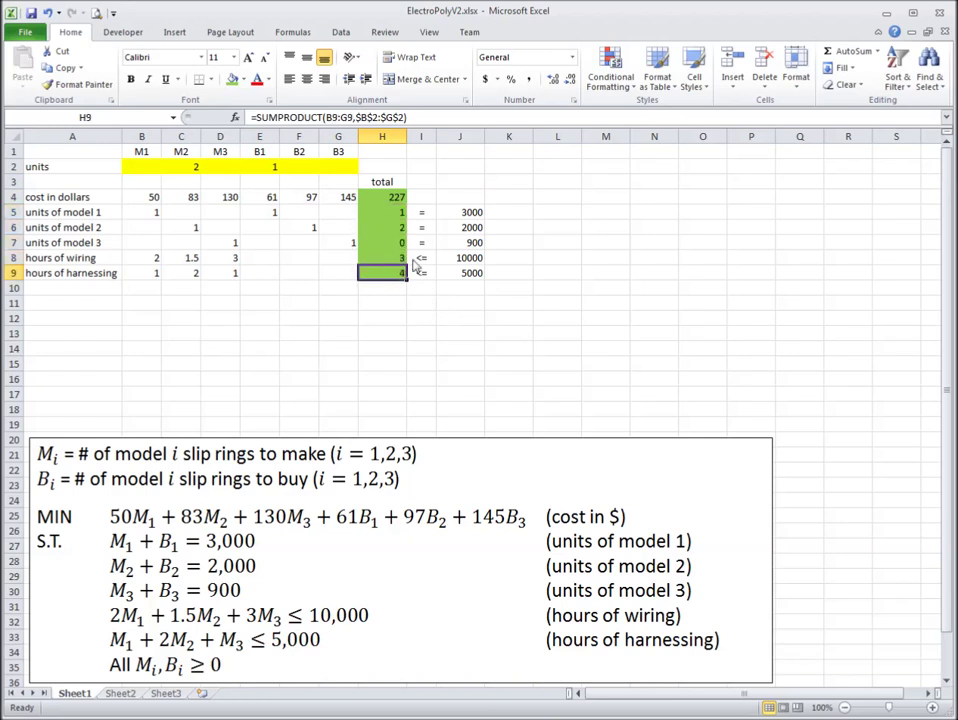
{"action": "left_click", "coordinate": [368, 201]}
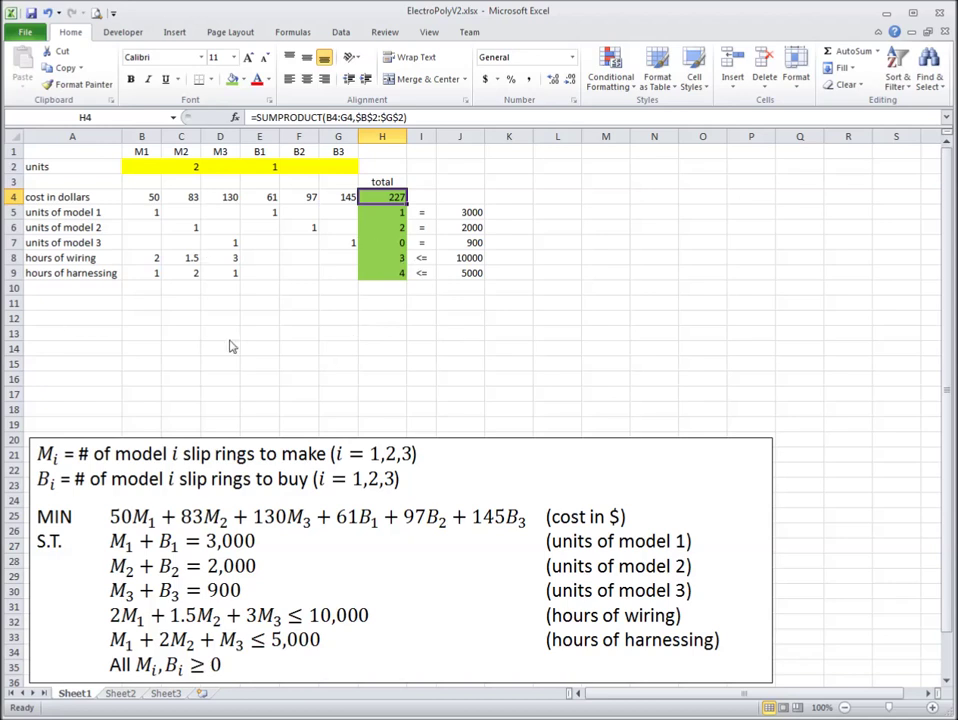
{"action": "left_click", "coordinate": [472, 290]}
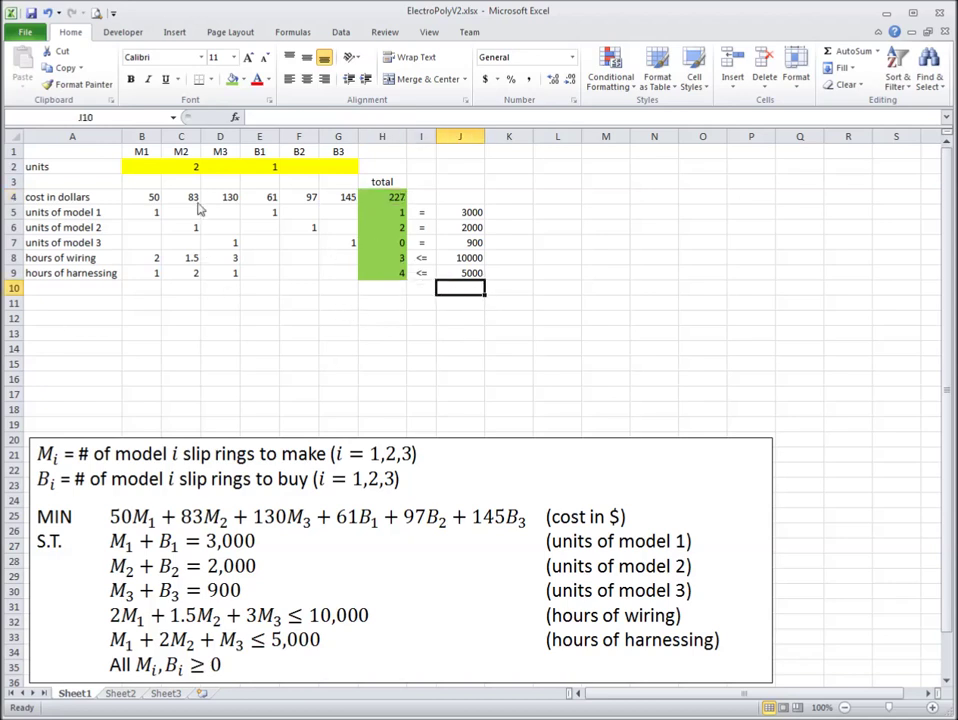
{"action": "left_click", "coordinate": [88, 153]}
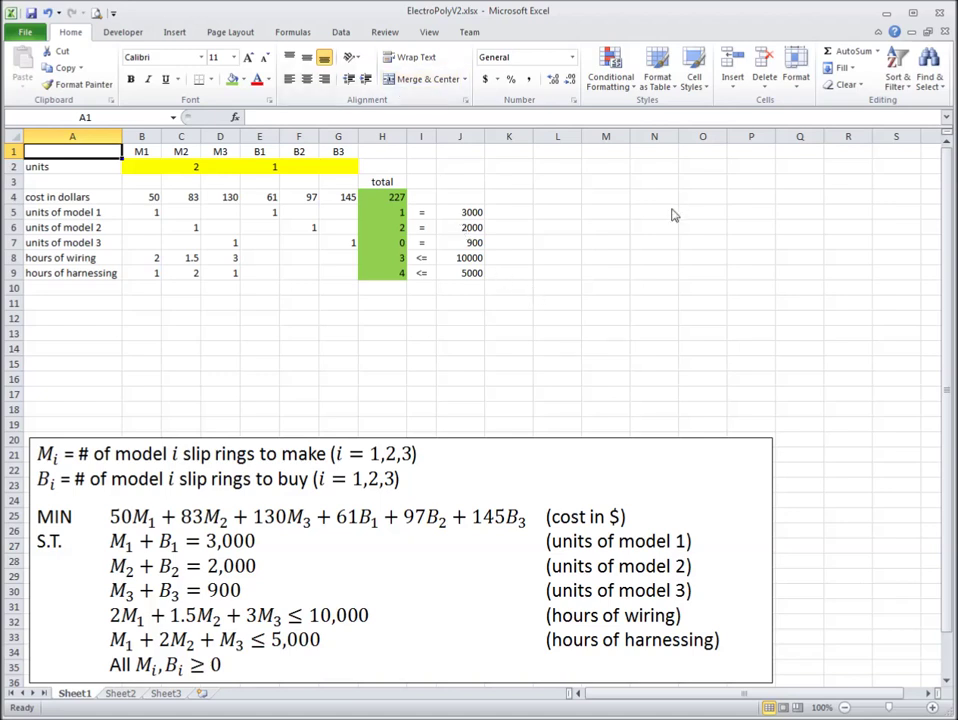
{"action": "left_click", "coordinate": [496, 289]}
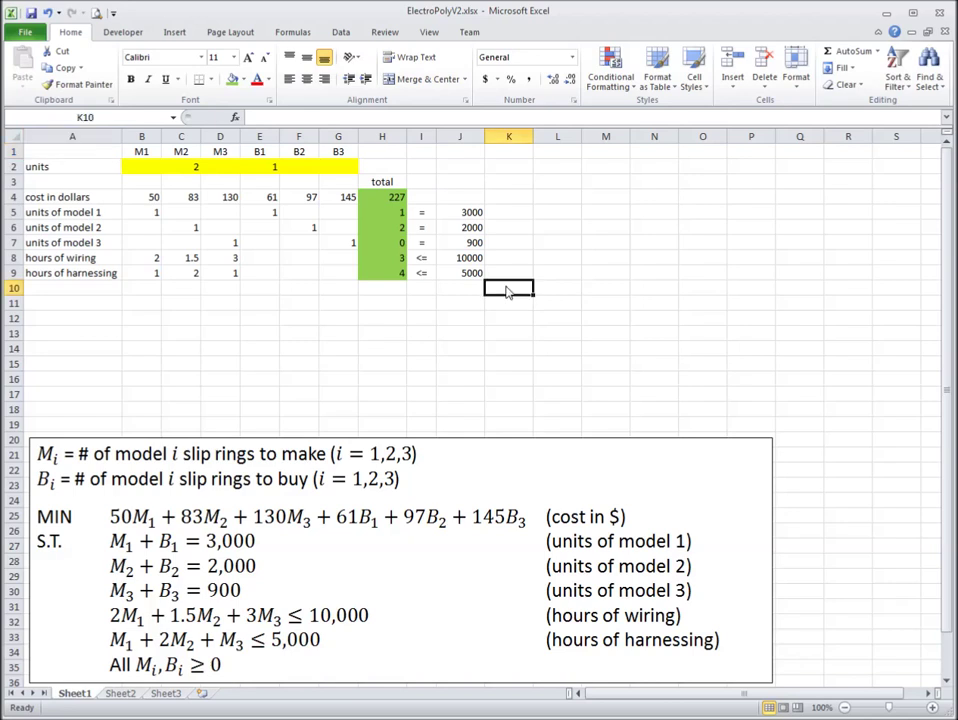
{"action": "left_click", "coordinate": [86, 154]}
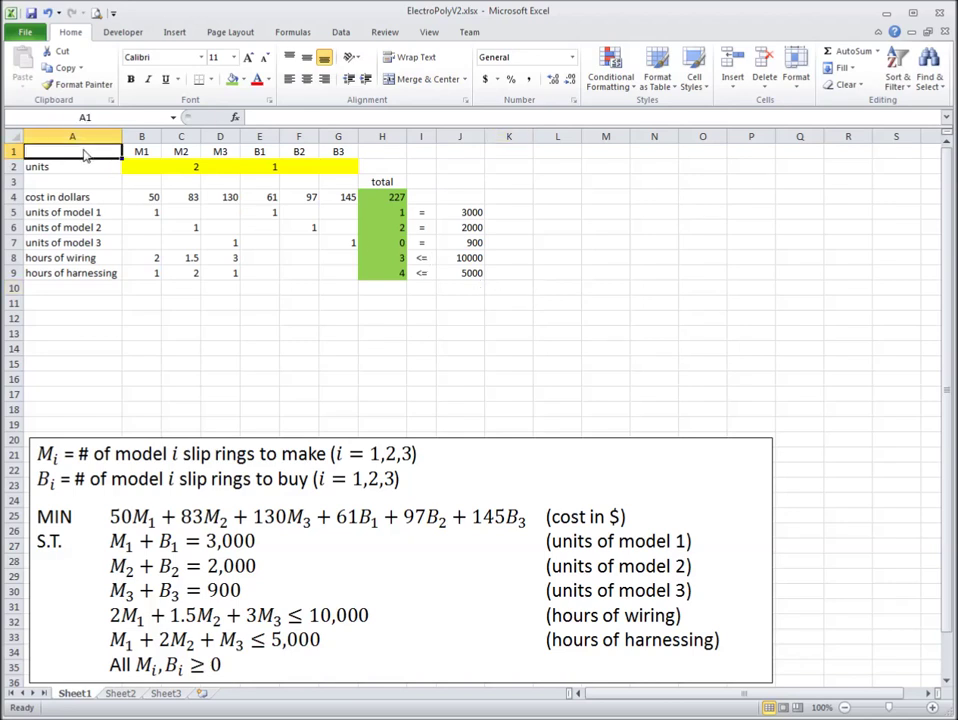
Step: Set Solver to minimise $H$4 by changing $B$2:$G$2, then begin adding a constraint
{"action": "left_click", "coordinate": [340, 33]}
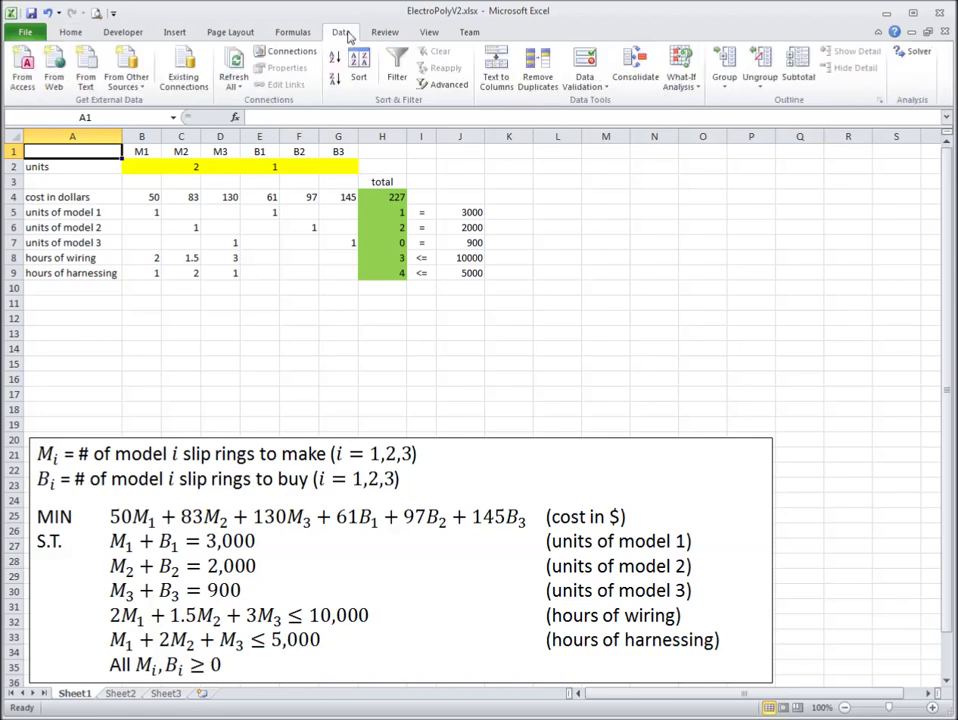
{"action": "left_click", "coordinate": [912, 58]}
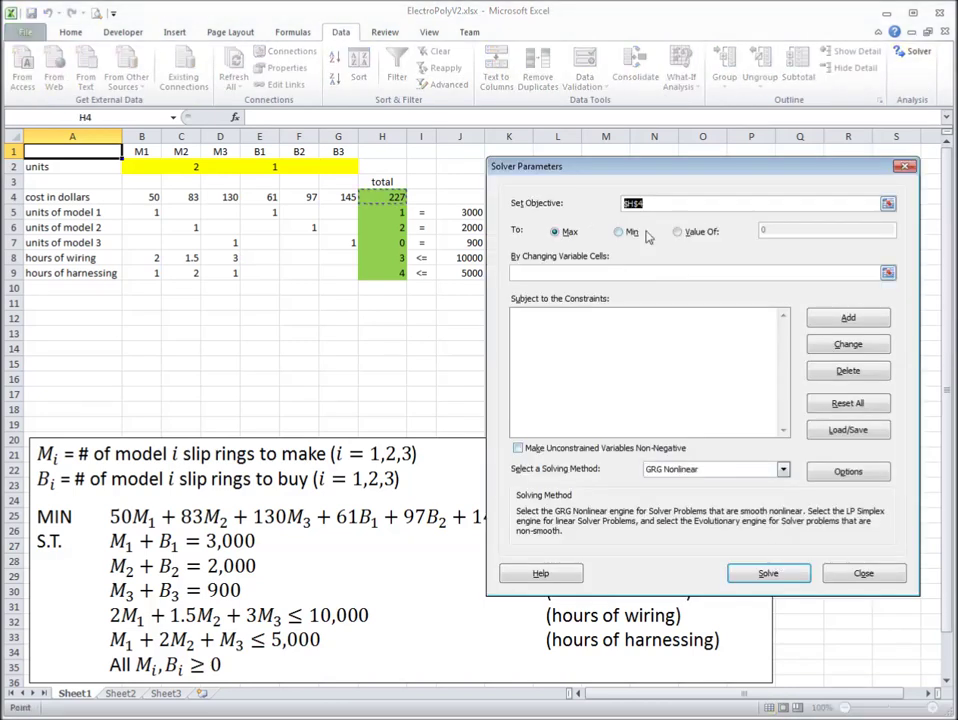
{"action": "left_click", "coordinate": [381, 203]}
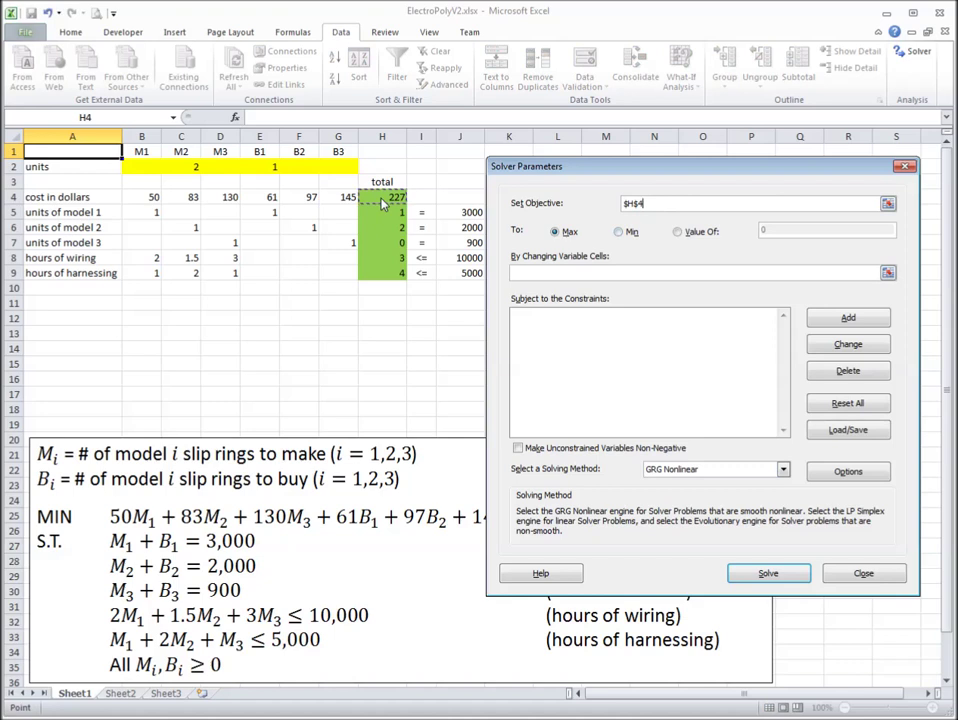
{"action": "left_click", "coordinate": [620, 232]}
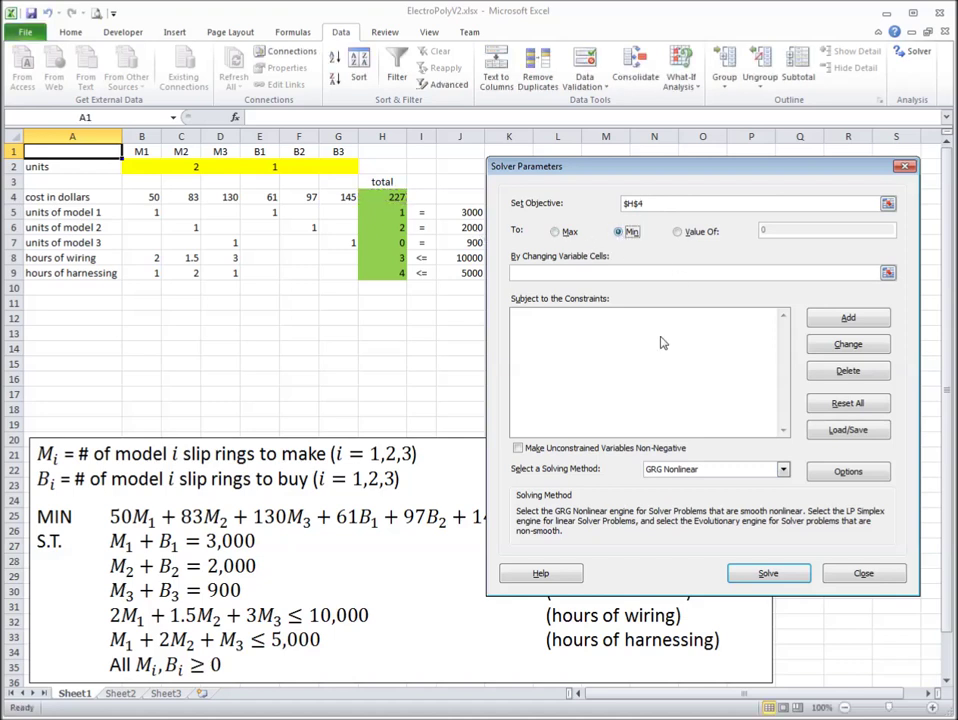
{"action": "left_click", "coordinate": [540, 278]}
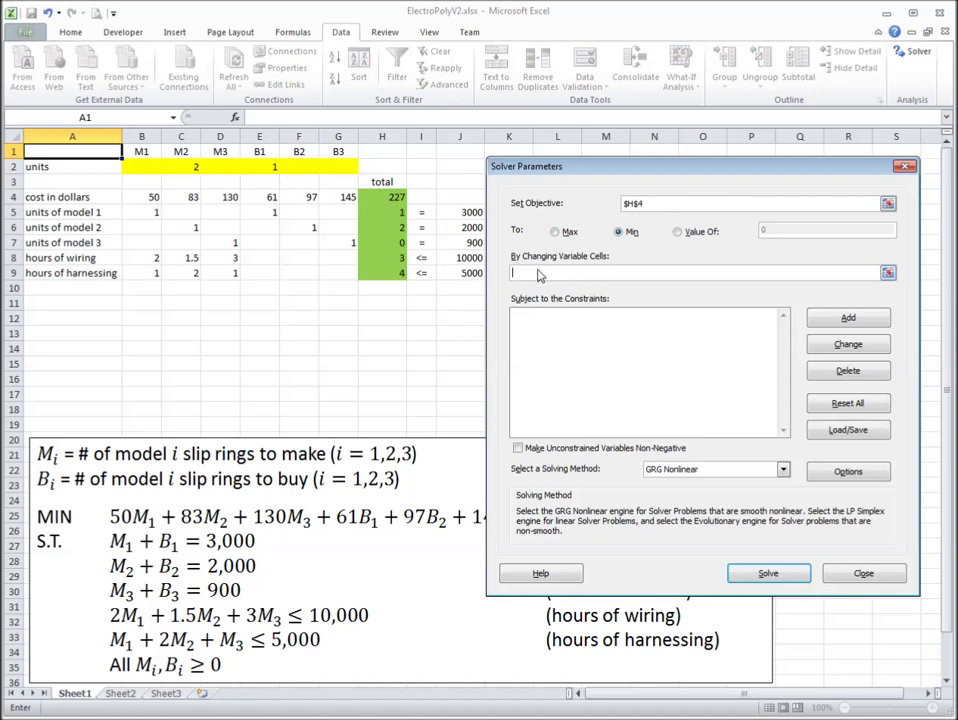
{"action": "left_click_drag", "start_coordinate": [160, 166], "coordinate": [335, 168]}
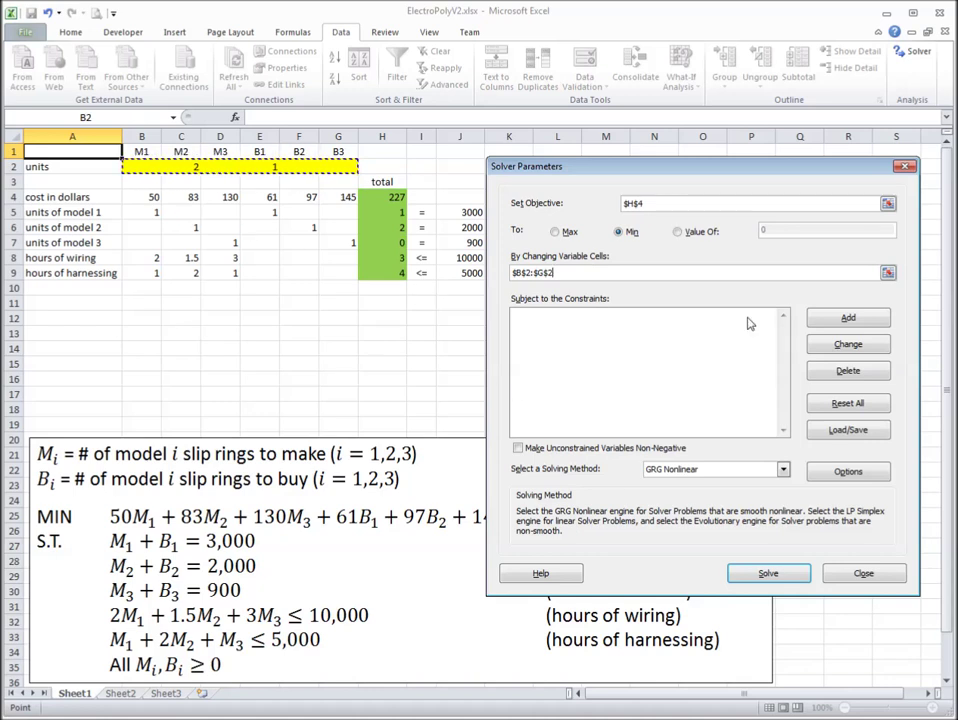
{"action": "left_click", "coordinate": [848, 317]}
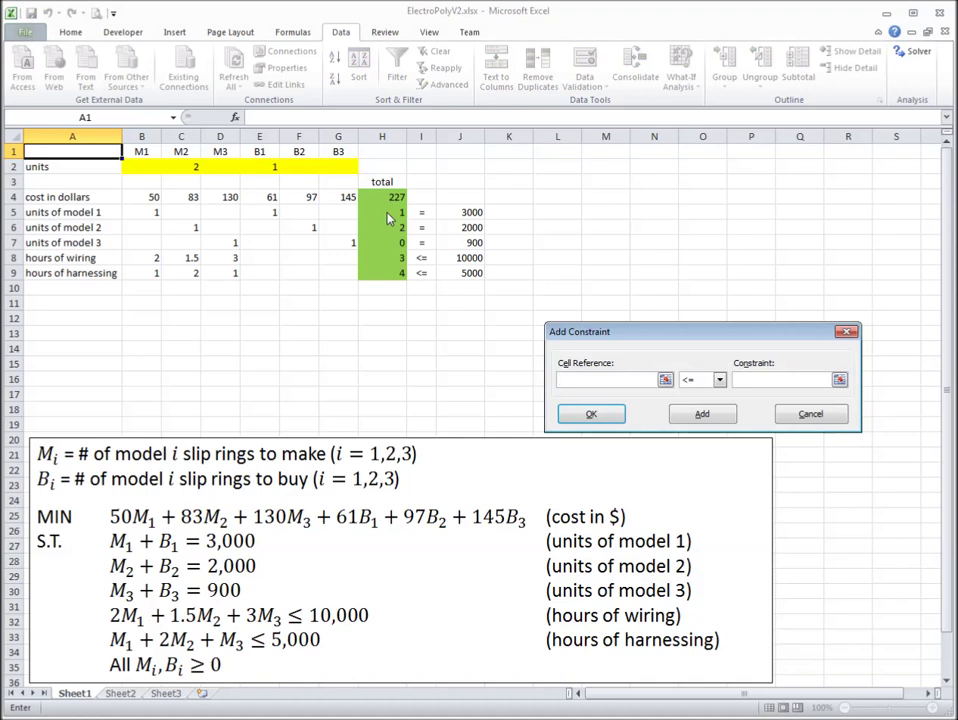
Step: Add constraints $H$5:$H$7 = $J$5:$J$7 and $H$8:$H$9 <= $J$8:$J$9
{"action": "left_click_drag", "start_coordinate": [390, 219], "coordinate": [383, 248]}
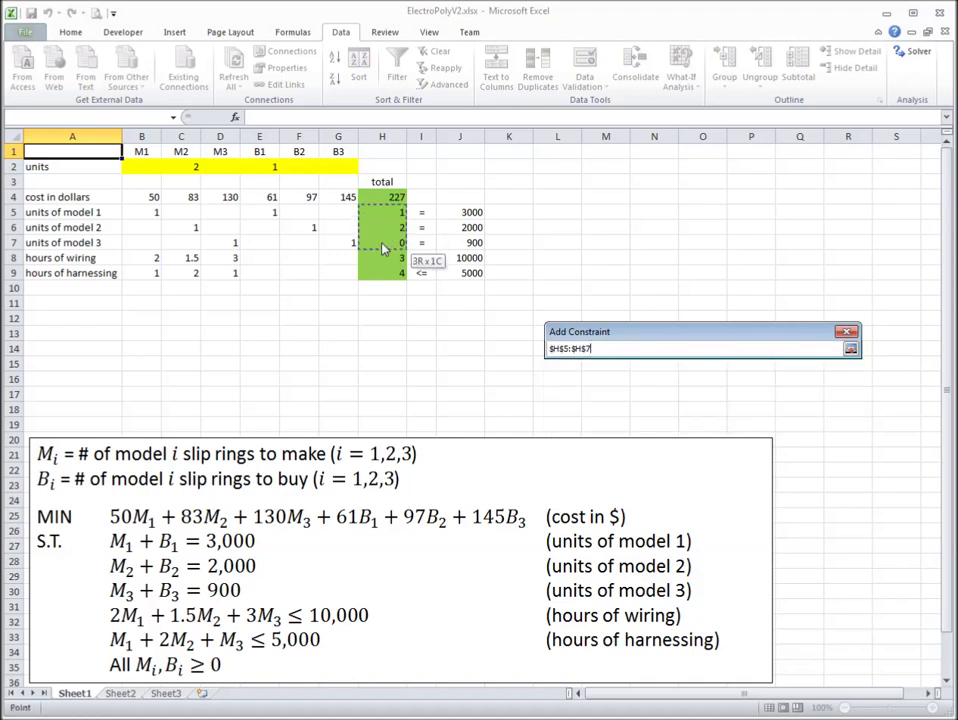
{"action": "left_click", "coordinate": [719, 379]}
{"action": "left_click", "coordinate": [690, 401]}
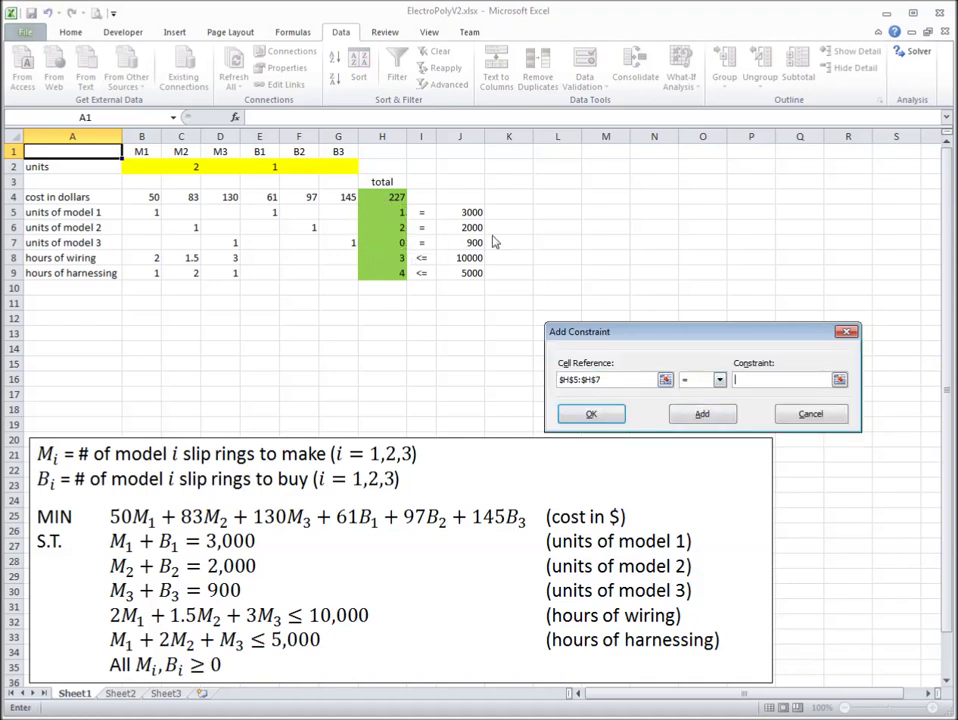
{"action": "left_click_drag", "start_coordinate": [470, 212], "coordinate": [474, 243]}
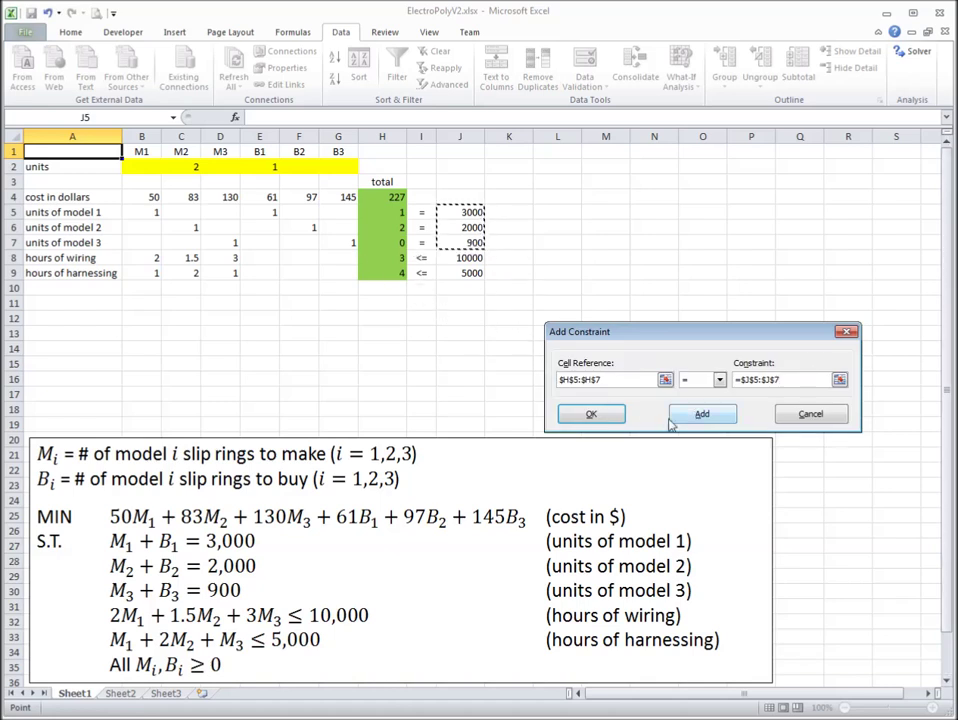
{"action": "left_click", "coordinate": [700, 414]}
{"action": "left_click_drag", "start_coordinate": [388, 258], "coordinate": [395, 273]}
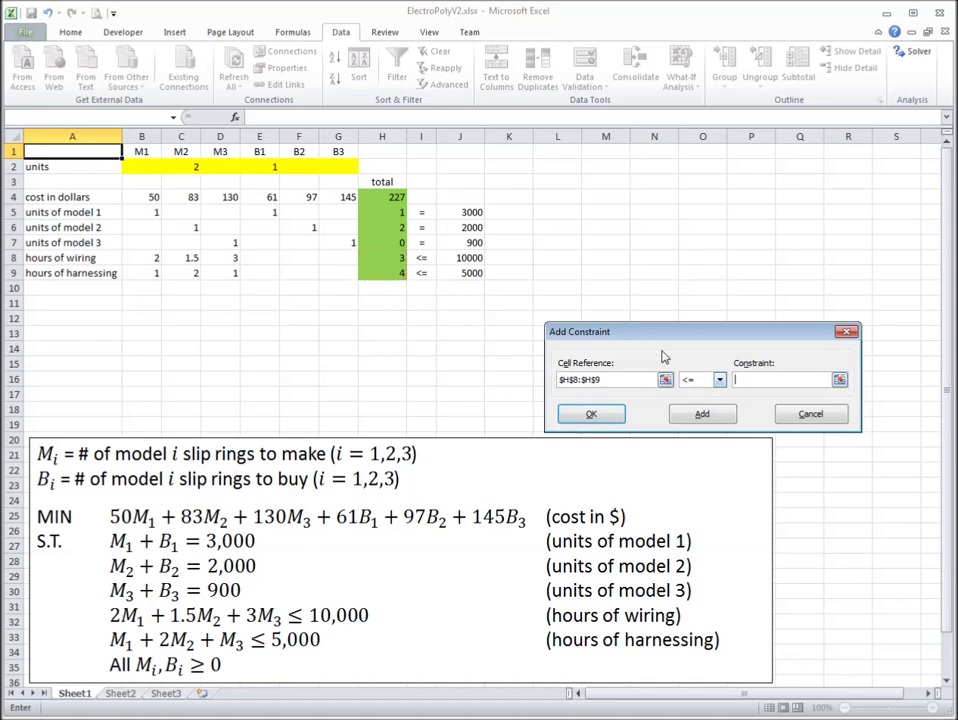
{"action": "left_click_drag", "start_coordinate": [468, 258], "coordinate": [462, 275]}
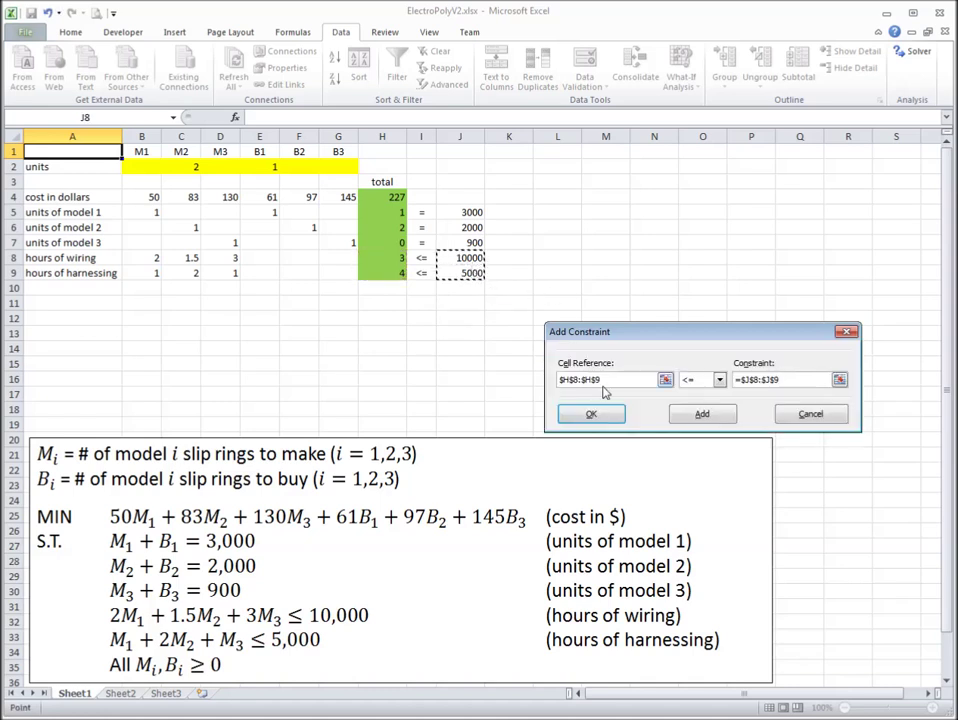
{"action": "left_click", "coordinate": [695, 414]}
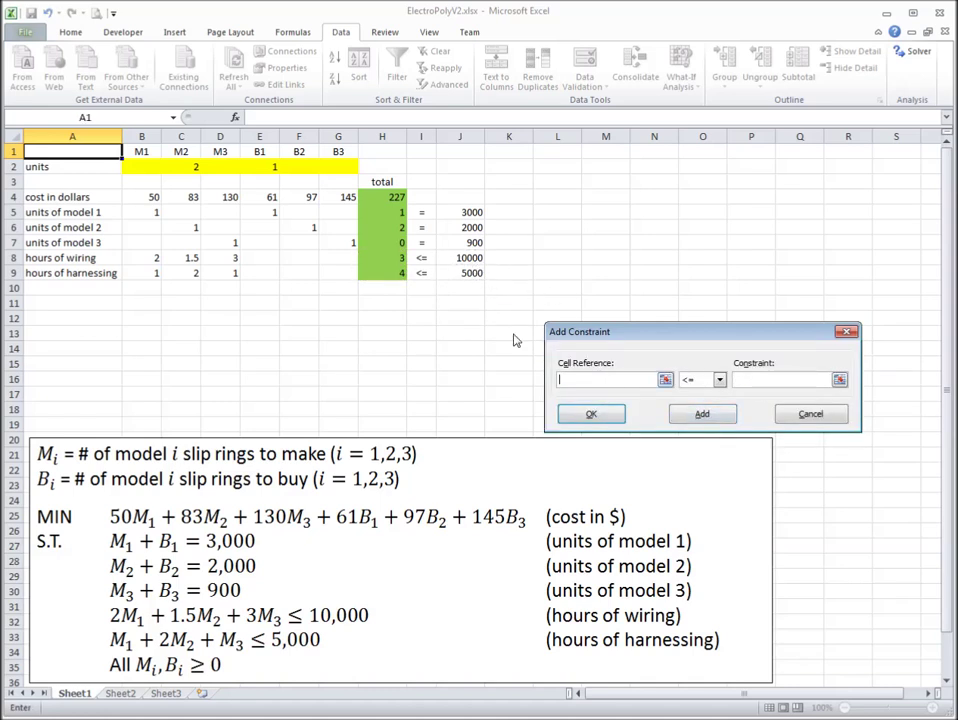
Step: Add the non-negativity constraint $B$2:$G$2 >= 0 and confirm with OK
{"action": "left_click_drag", "start_coordinate": [130, 167], "coordinate": [350, 170]}
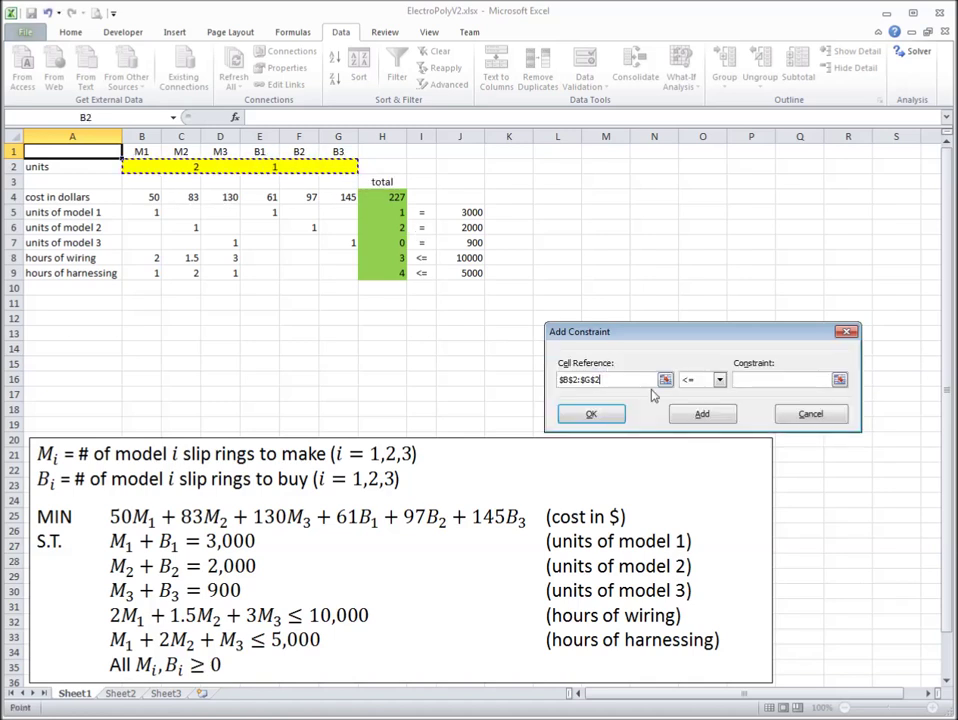
{"action": "left_click", "coordinate": [705, 380]}
{"action": "left_click", "coordinate": [705, 416]}
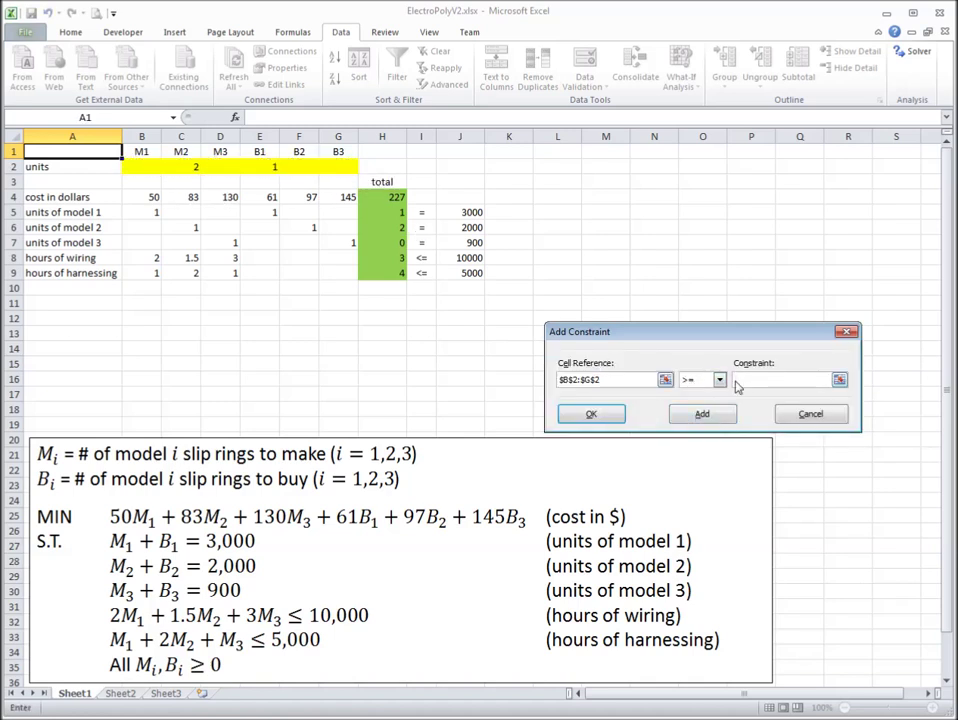
{"action": "left_click", "coordinate": [740, 381]}
{"action": "type", "text": "0"}
{"action": "left_click", "coordinate": [590, 415]}
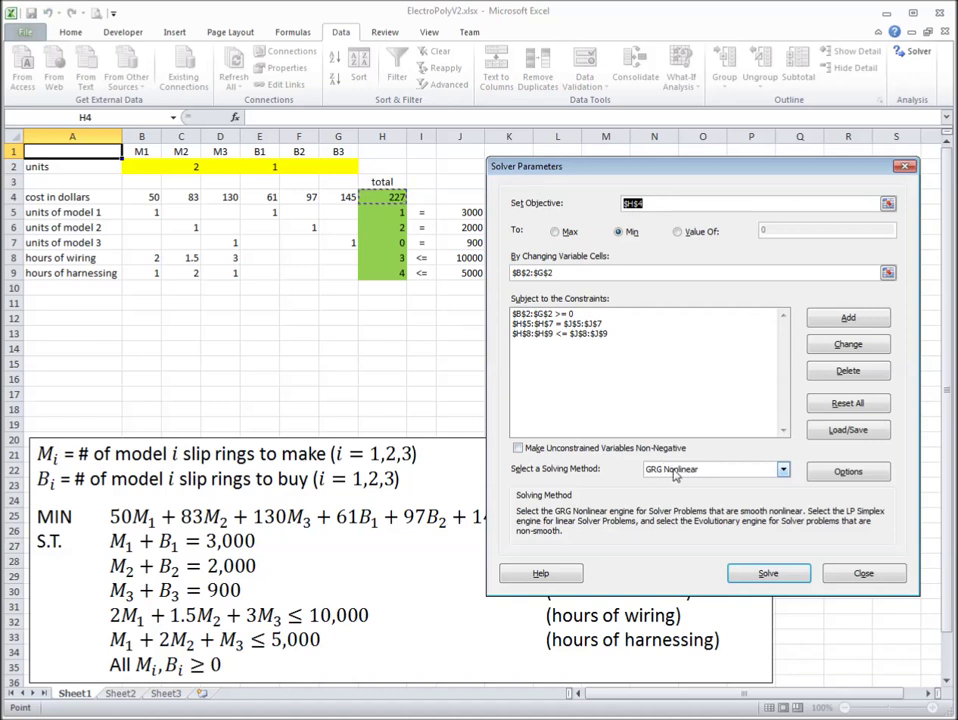
Step: Switch Solver's solving method to Simplex LP and run it on the cost model
{"action": "left_click", "coordinate": [603, 313]}
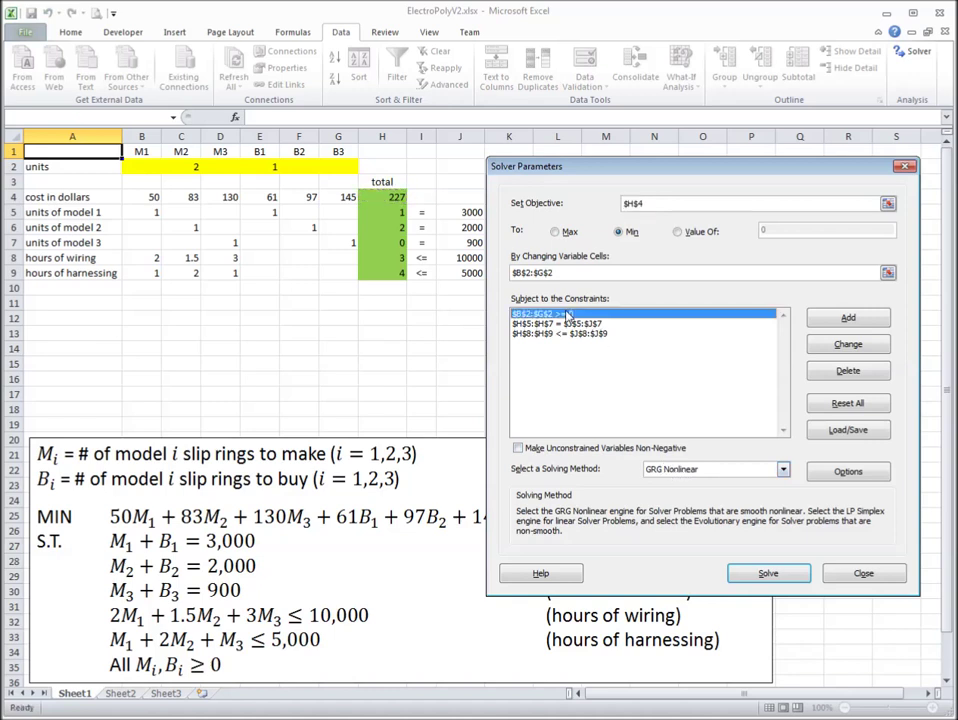
{"action": "left_click", "coordinate": [677, 474]}
{"action": "left_click", "coordinate": [700, 491]}
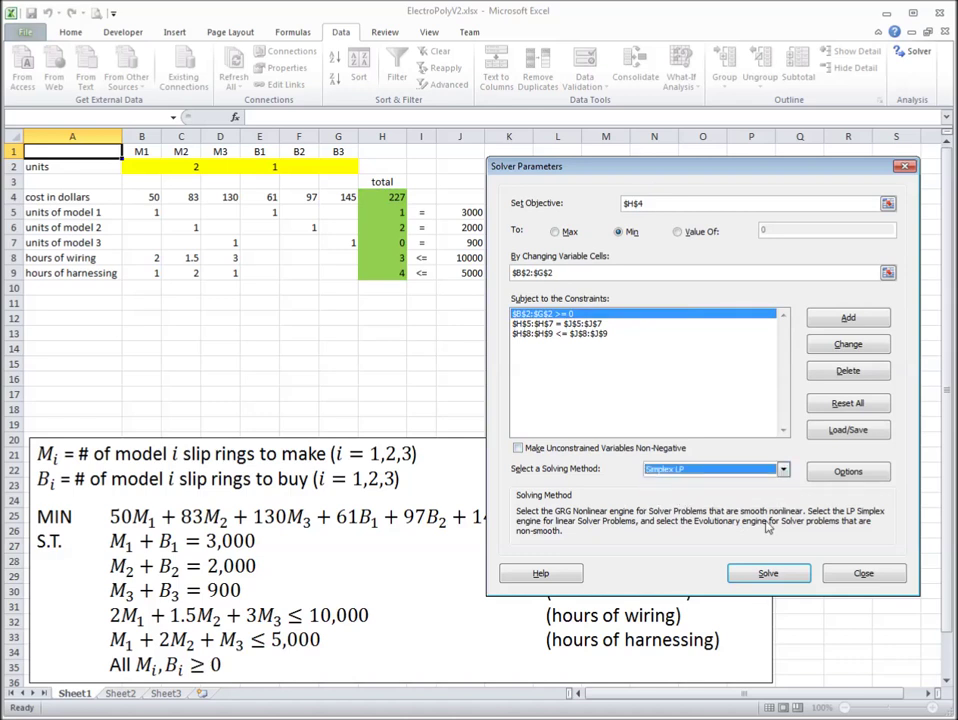
{"action": "left_click", "coordinate": [687, 423]}
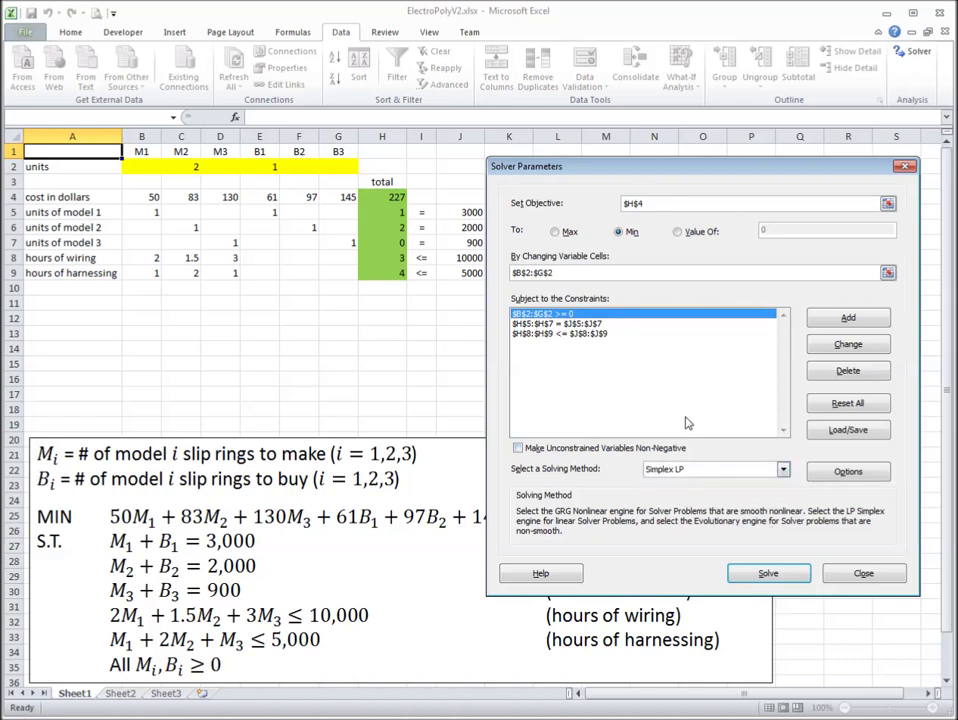
{"action": "left_click", "coordinate": [787, 578]}
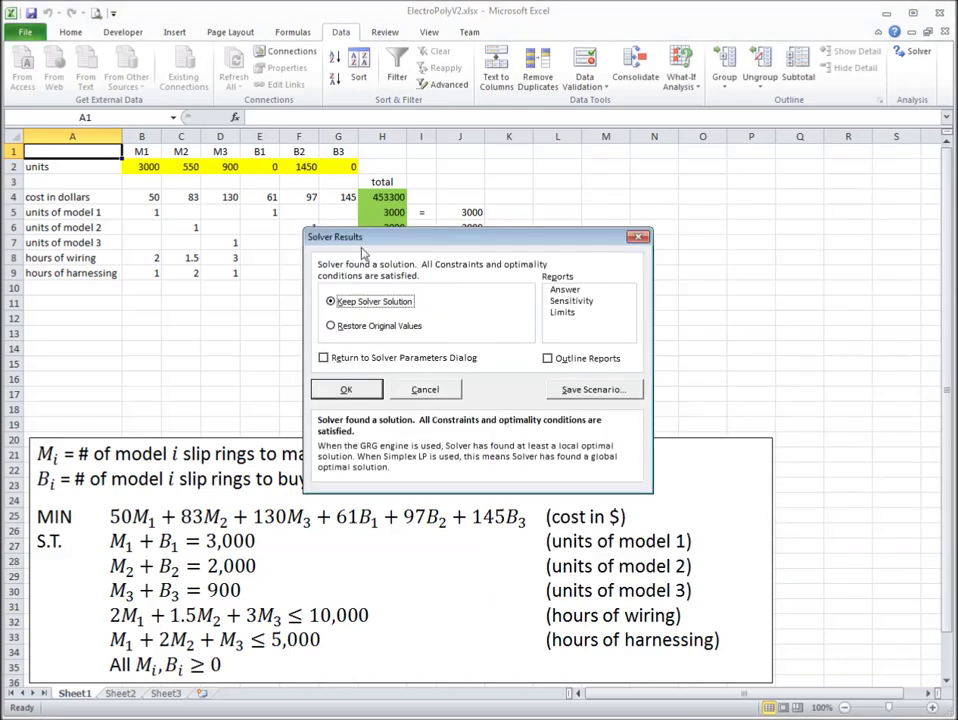
Step: Keep Solver's solution, leaving constraint totals 3000, 2000, 900, 9525 and 5000 in H5:H9
{"action": "left_click_drag", "start_coordinate": [361, 247], "coordinate": [358, 299]}
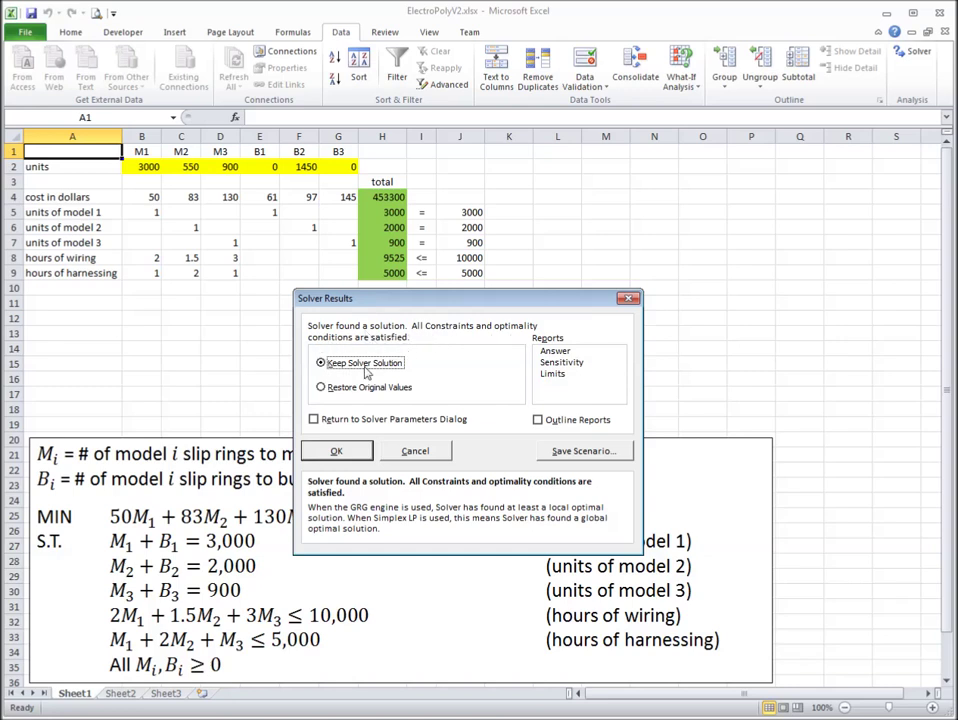
{"action": "left_click", "coordinate": [338, 453]}
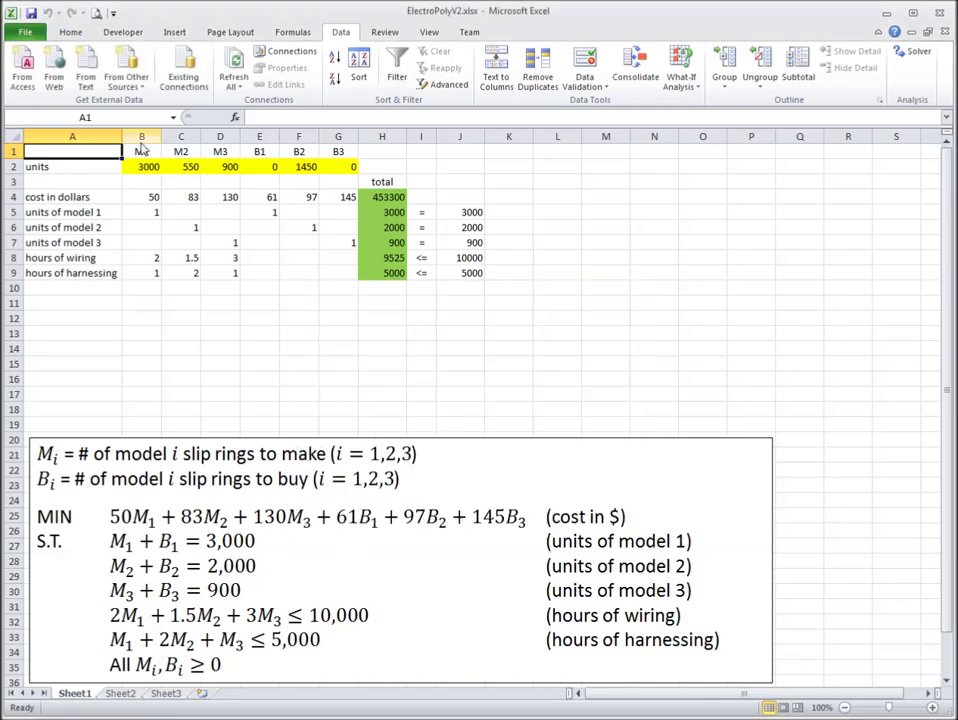
{"action": "left_click", "coordinate": [178, 181]}
{"action": "left_click_drag", "start_coordinate": [141, 166], "coordinate": [340, 167]}
{"action": "left_click", "coordinate": [340, 185]}
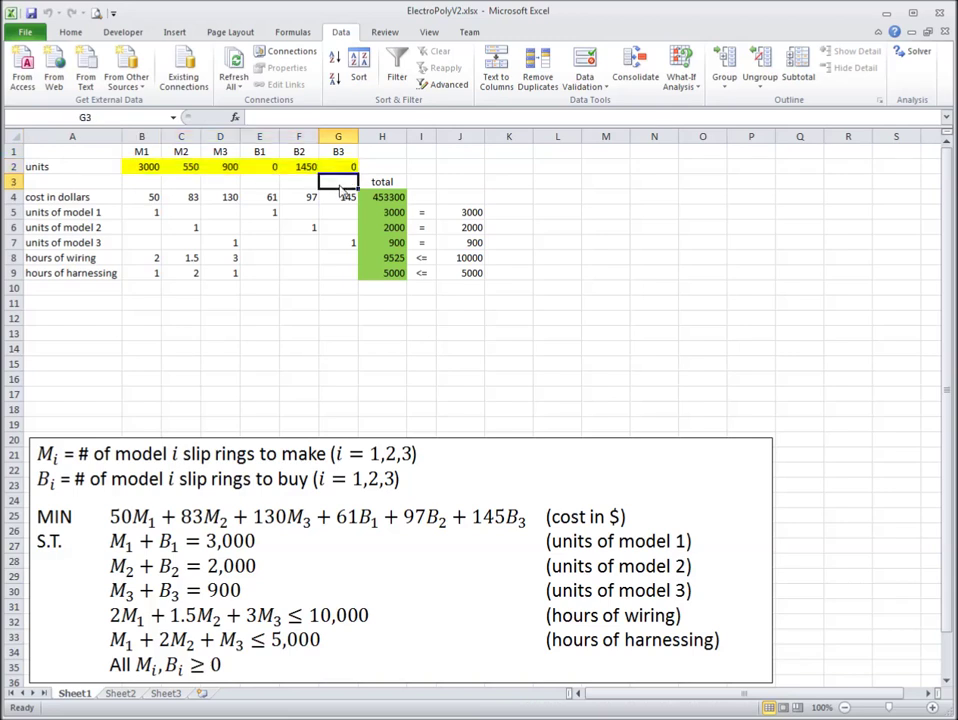
{"action": "left_click", "coordinate": [148, 170]}
{"action": "left_click", "coordinate": [188, 170]}
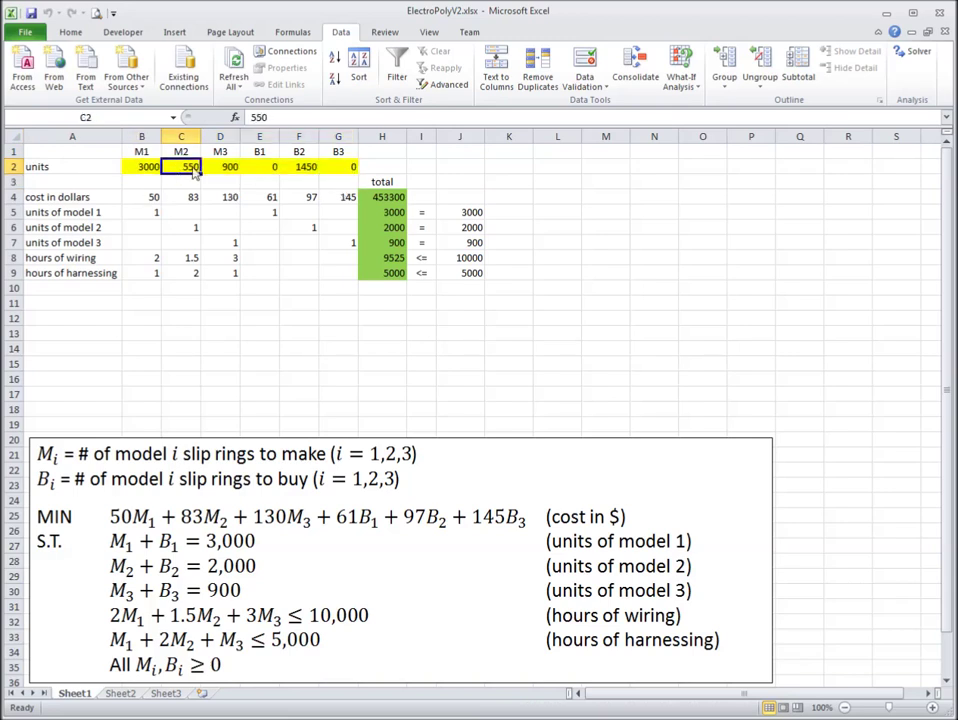
{"action": "left_click", "coordinate": [226, 171]}
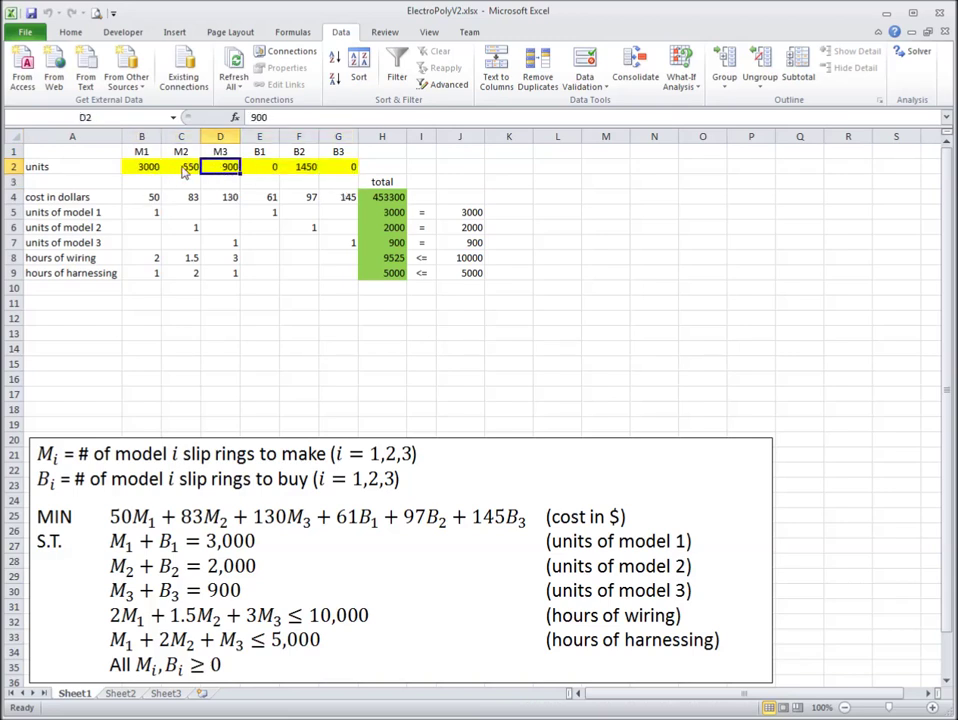
{"action": "left_click", "coordinate": [186, 170]}
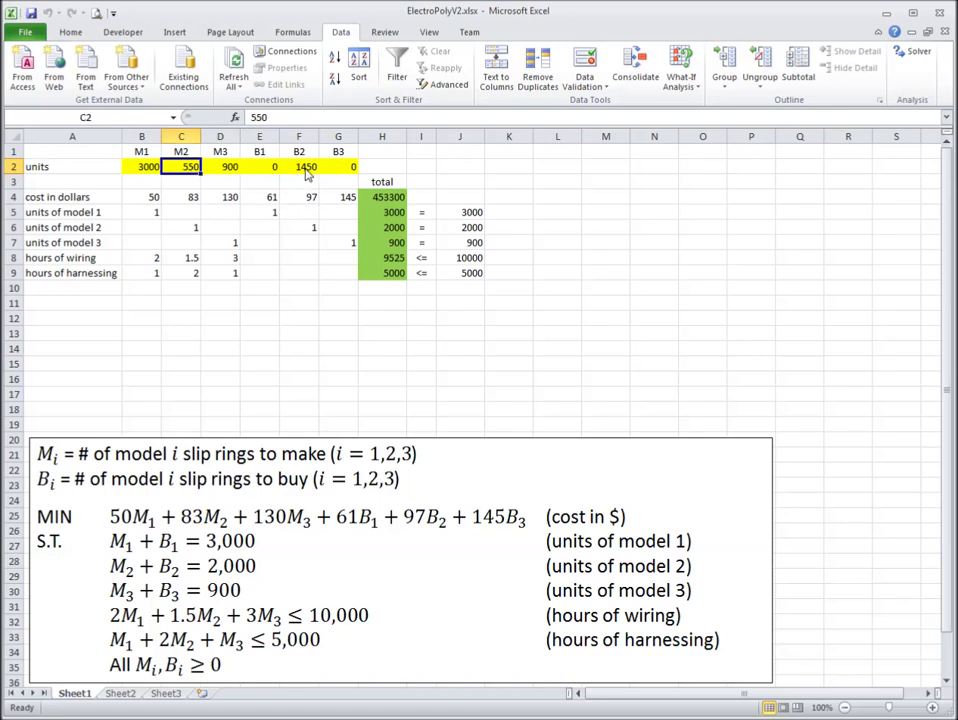
{"action": "left_click", "coordinate": [311, 170]}
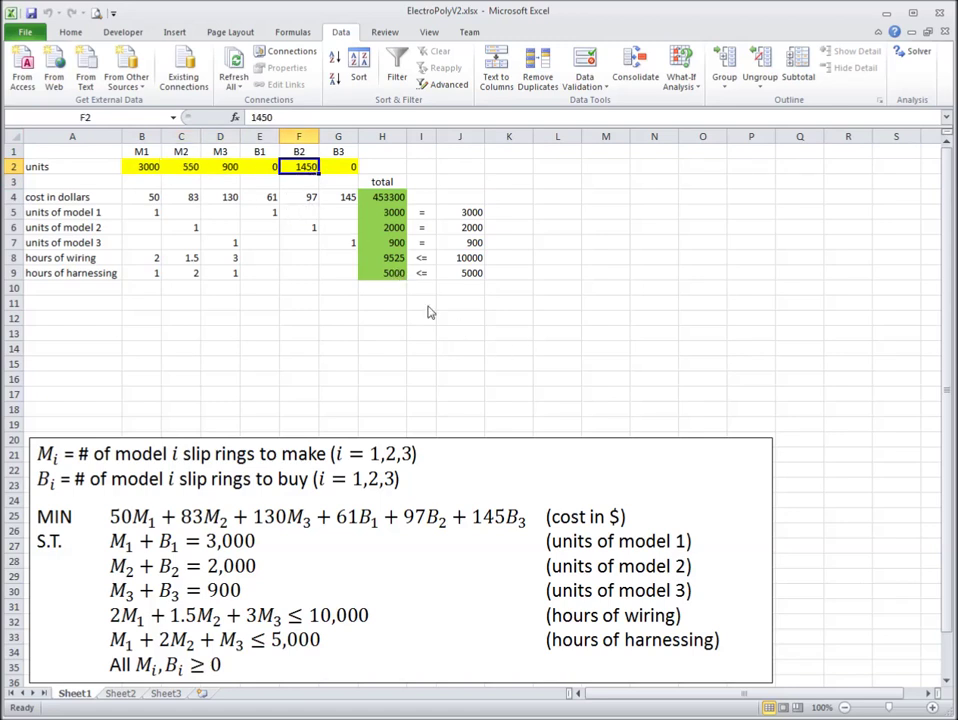
{"action": "left_click_drag", "start_coordinate": [393, 216], "coordinate": [394, 249]}
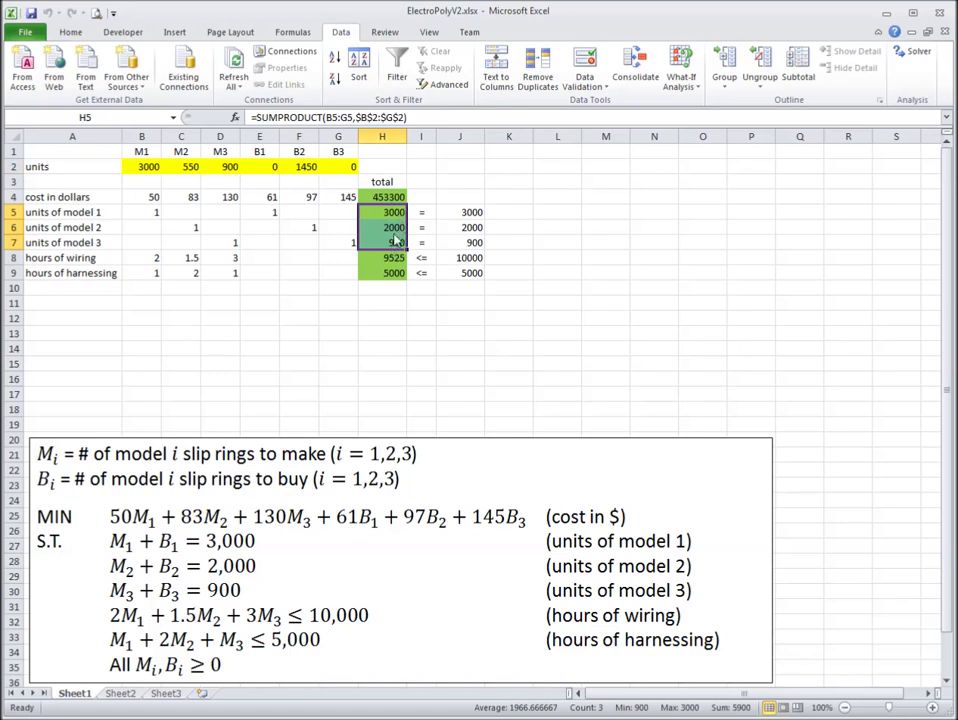
{"action": "left_click_drag", "start_coordinate": [466, 212], "coordinate": [468, 243]}
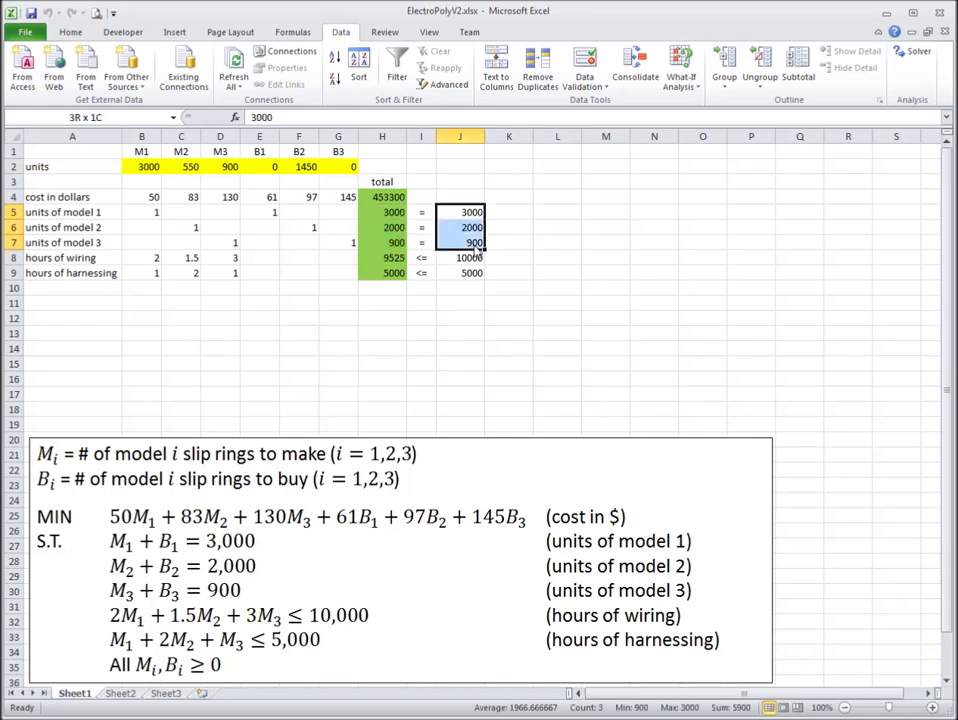
{"action": "left_click_drag", "start_coordinate": [386, 258], "coordinate": [390, 273]}
{"action": "left_click_drag", "start_coordinate": [466, 258], "coordinate": [466, 273]}
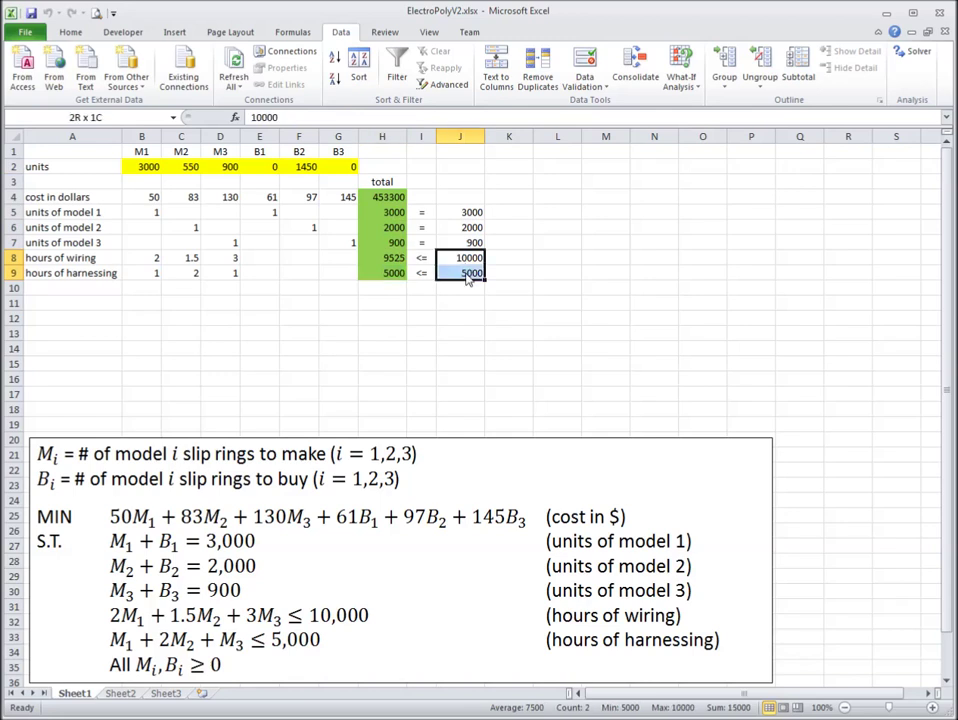
{"action": "left_click", "coordinate": [387, 274]}
{"action": "left_click", "coordinate": [95, 273]}
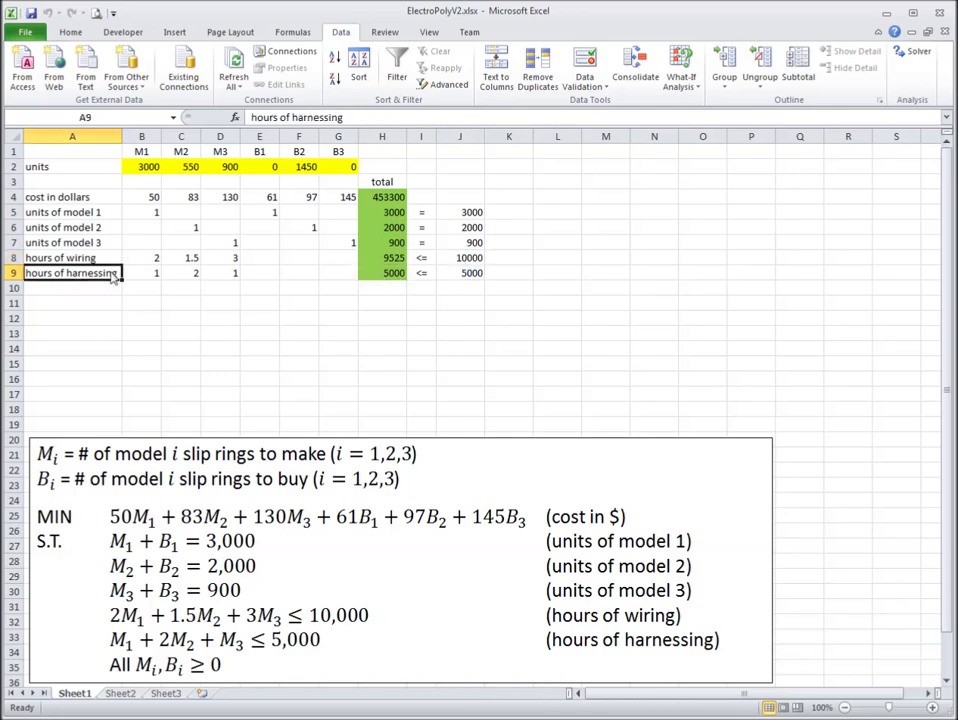
{"action": "left_click", "coordinate": [385, 273]}
{"action": "left_click", "coordinate": [468, 275]}
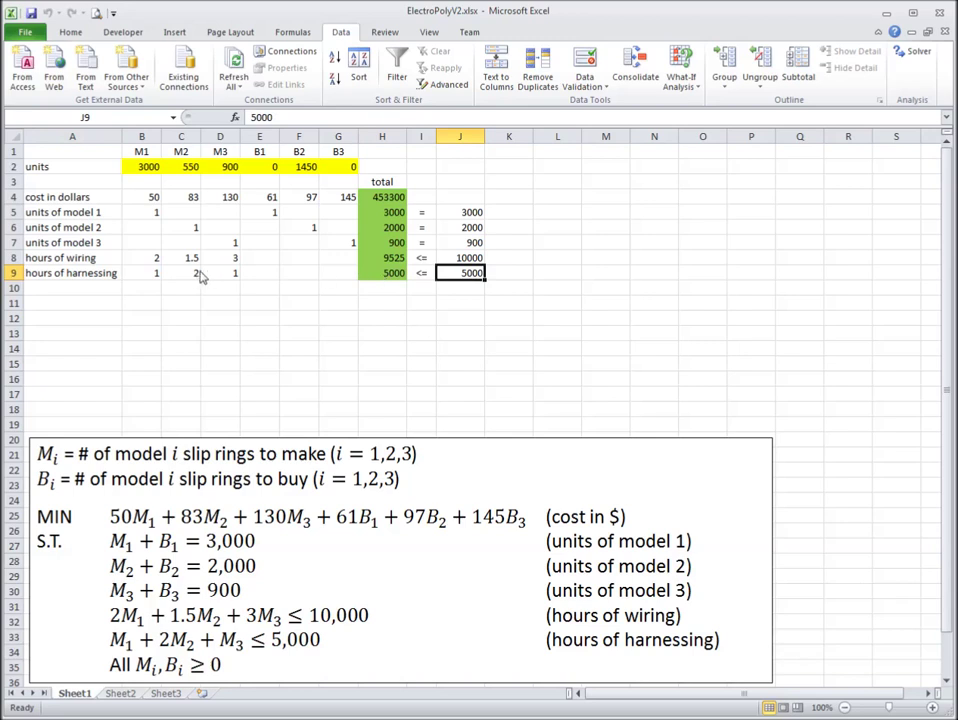
{"action": "left_click", "coordinate": [395, 276]}
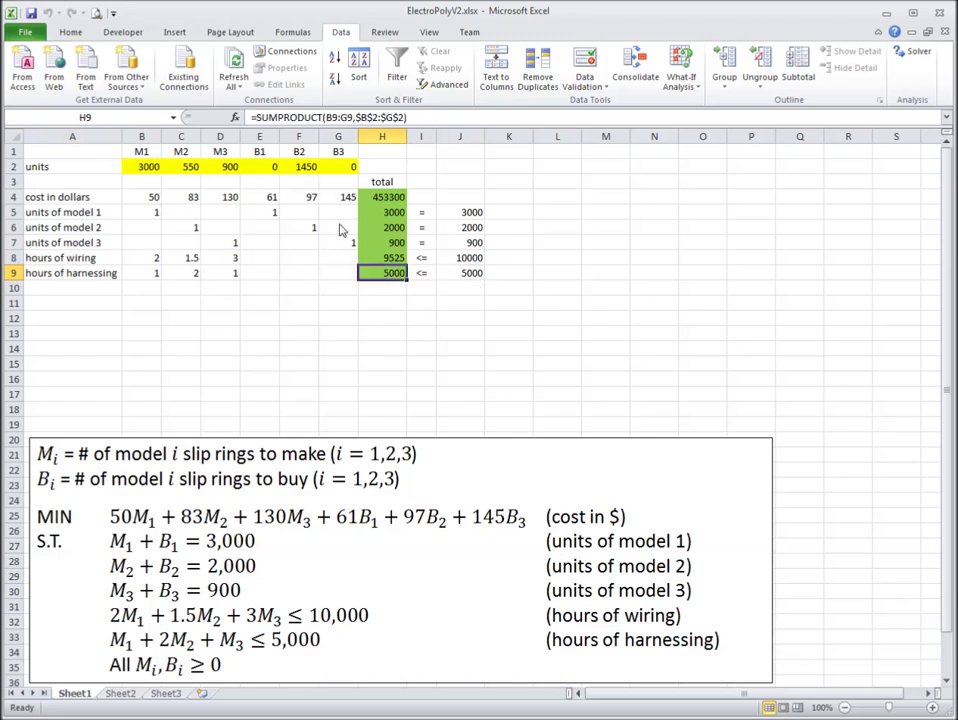